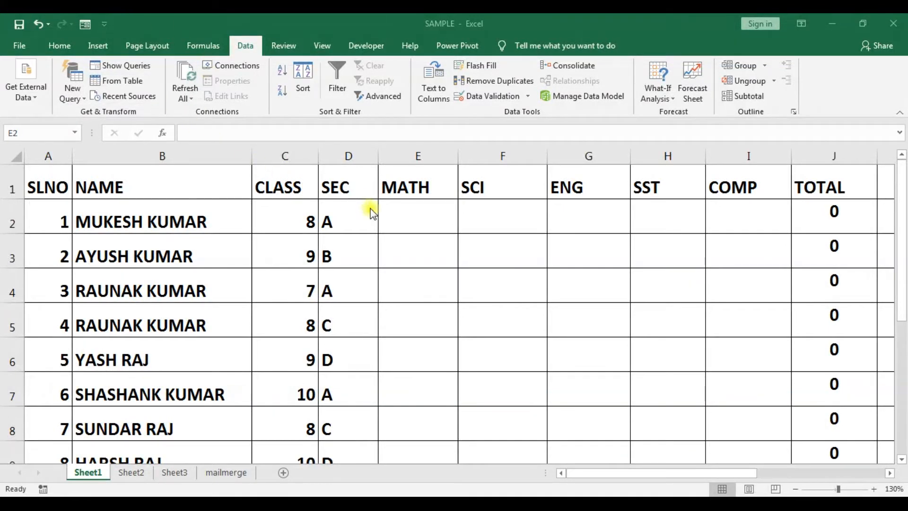
Select the empty mark cells E2:I10 and open Data Validation, moving the dialog to the upper left.
{"action": "left_click", "coordinate": [395, 212]}
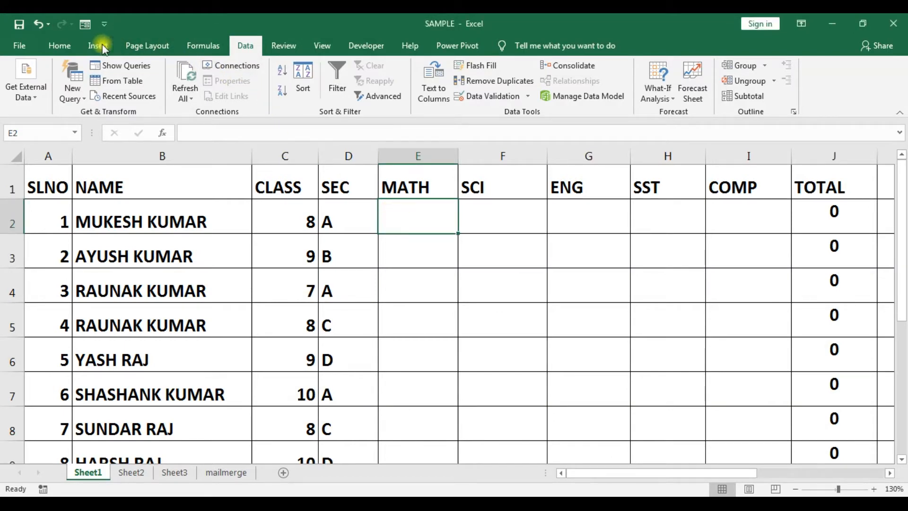
{"action": "left_click", "coordinate": [245, 47]}
{"action": "left_click_drag", "start_coordinate": [413, 219], "coordinate": [734, 444]}
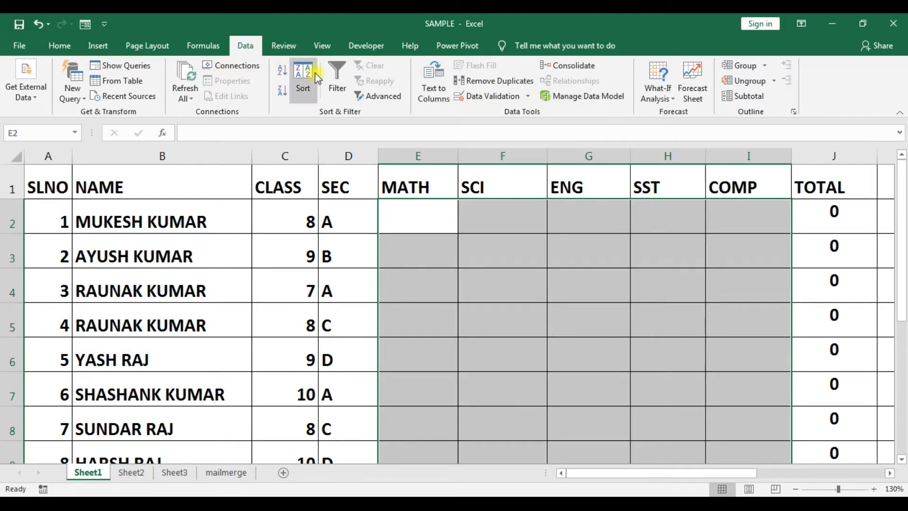
{"action": "left_click", "coordinate": [528, 97]}
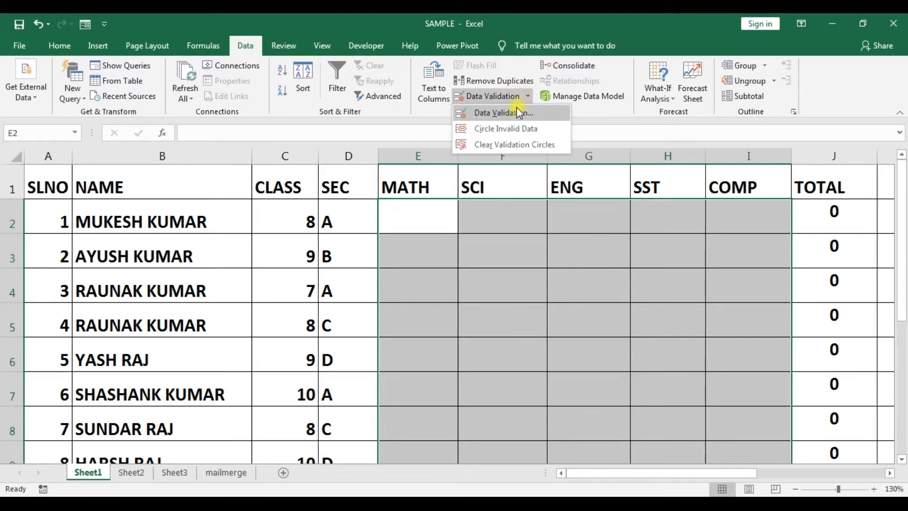
{"action": "left_click", "coordinate": [516, 113]}
{"action": "left_click_drag", "start_coordinate": [546, 119], "coordinate": [147, 62]}
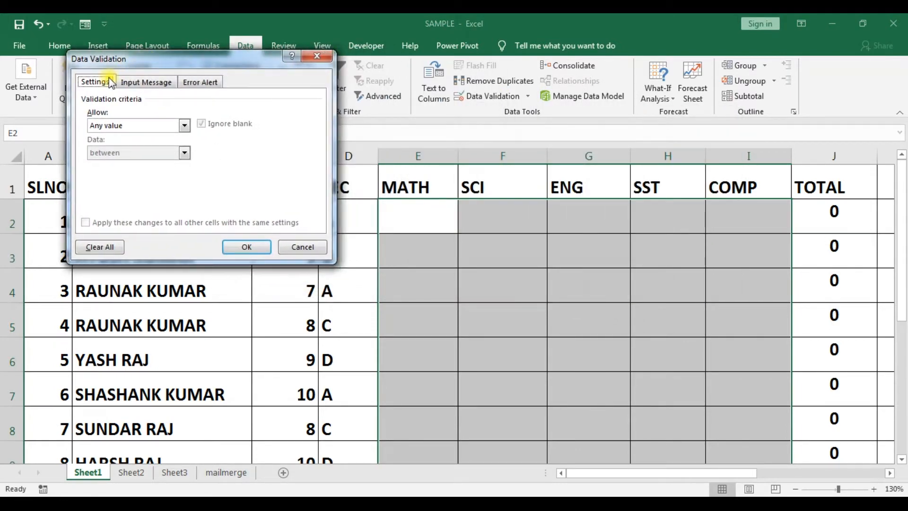
{"action": "left_click", "coordinate": [137, 81]}
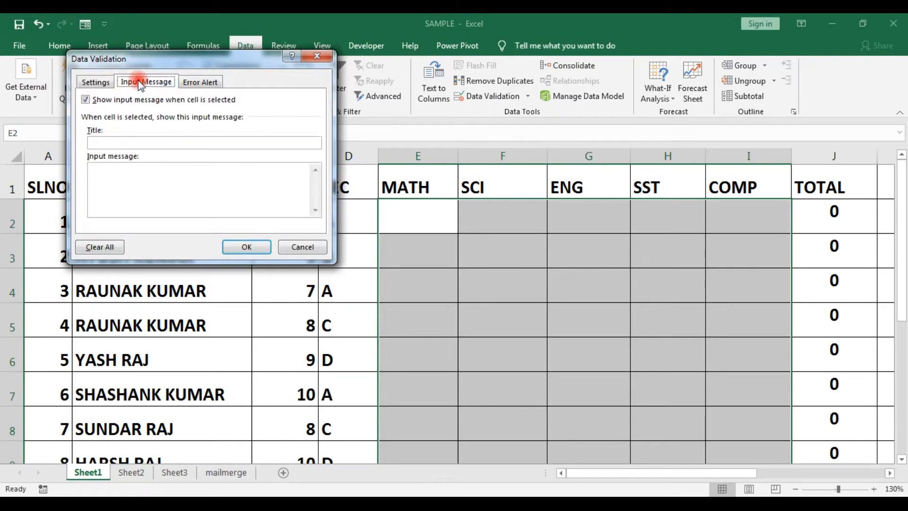
{"action": "left_click", "coordinate": [202, 85]}
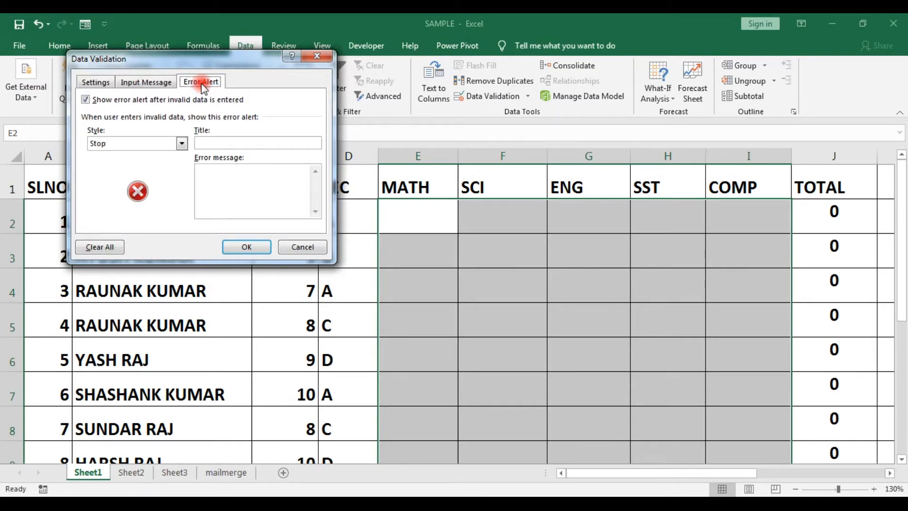
{"action": "left_click", "coordinate": [112, 83]}
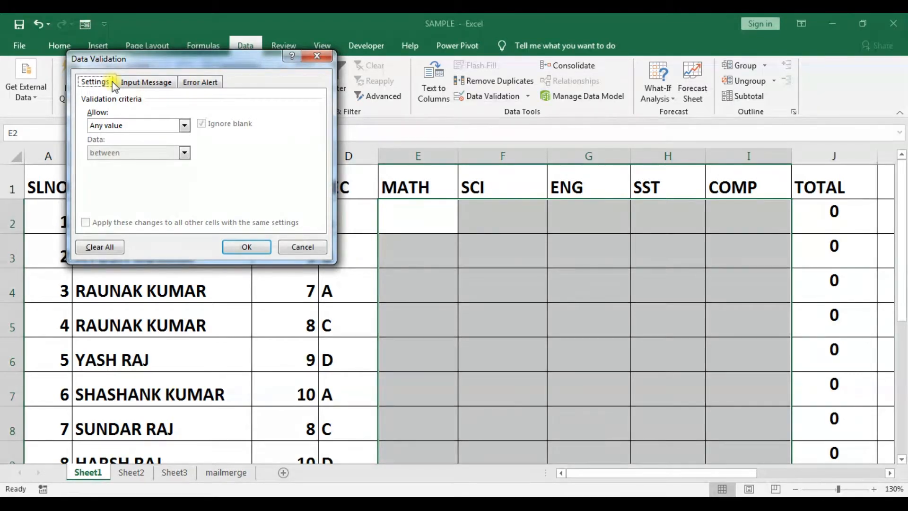
{"action": "left_click", "coordinate": [148, 83]}
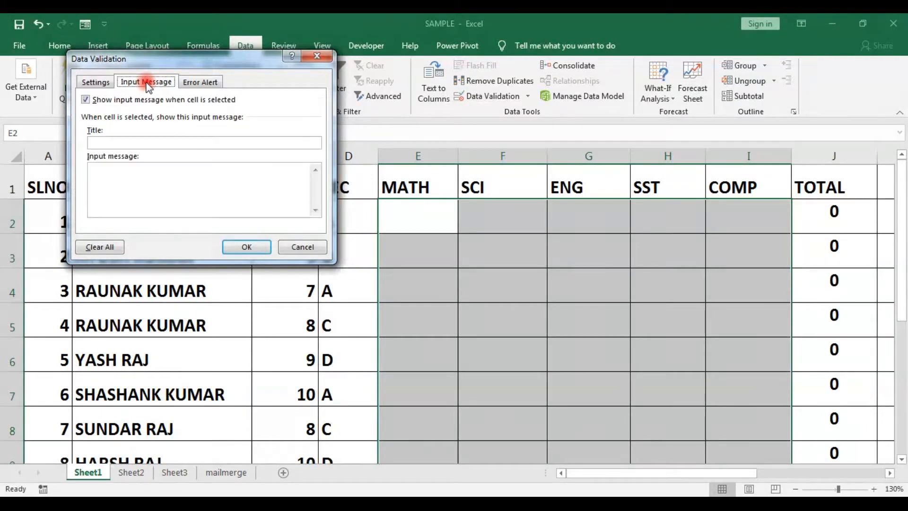
{"action": "left_click", "coordinate": [118, 142]}
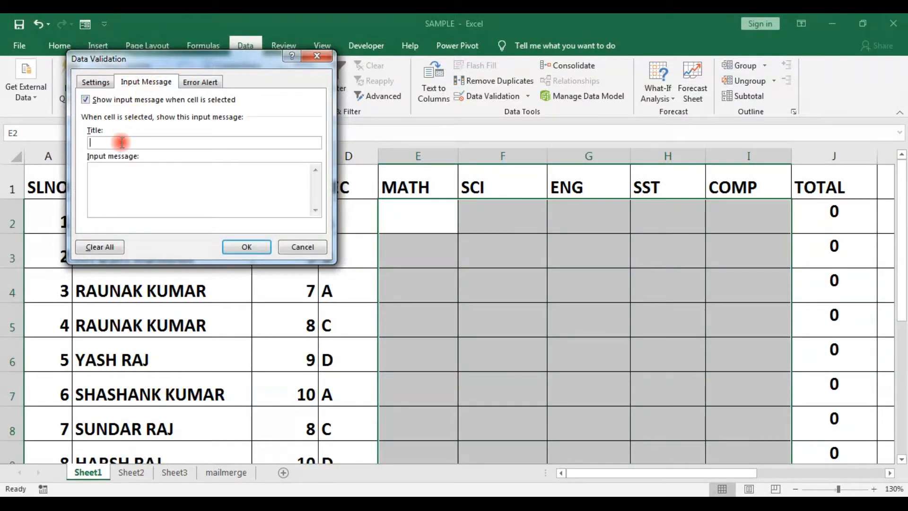
{"action": "left_click", "coordinate": [120, 169]}
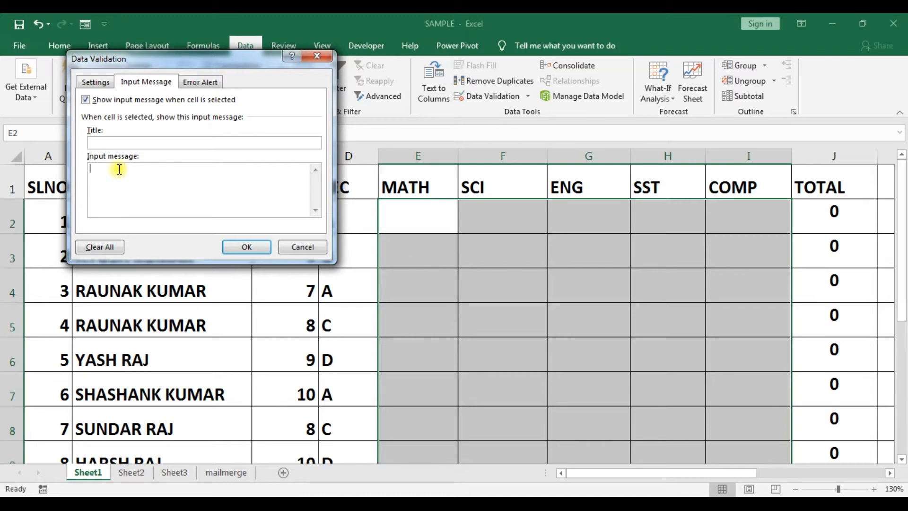
{"action": "left_click", "coordinate": [198, 84]}
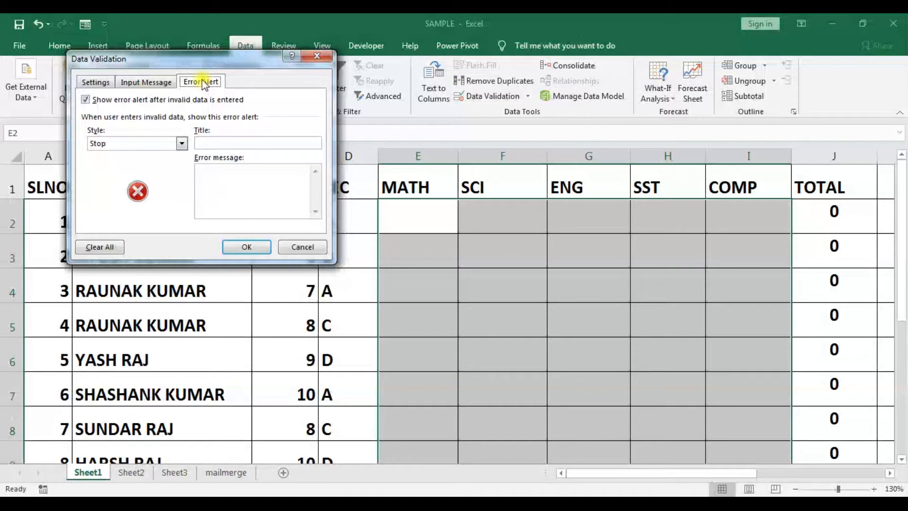
{"action": "left_click", "coordinate": [181, 143]}
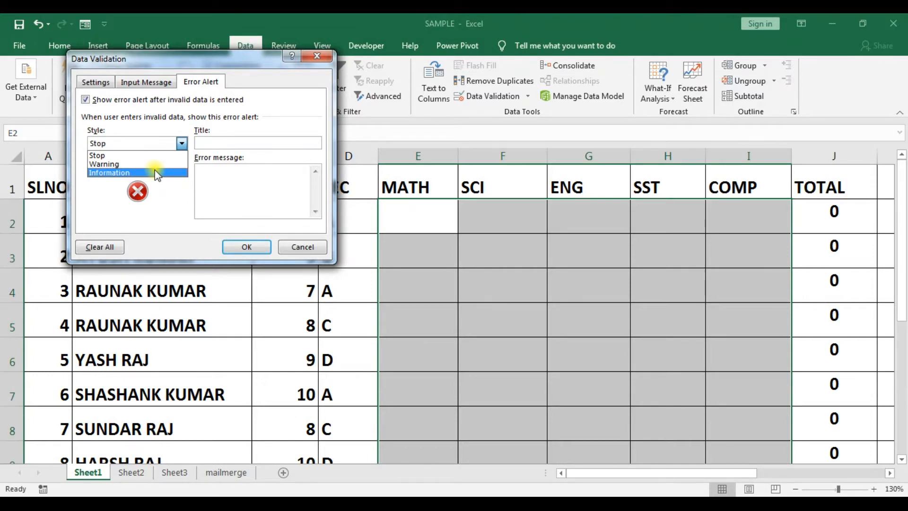
{"action": "left_click", "coordinate": [96, 82]}
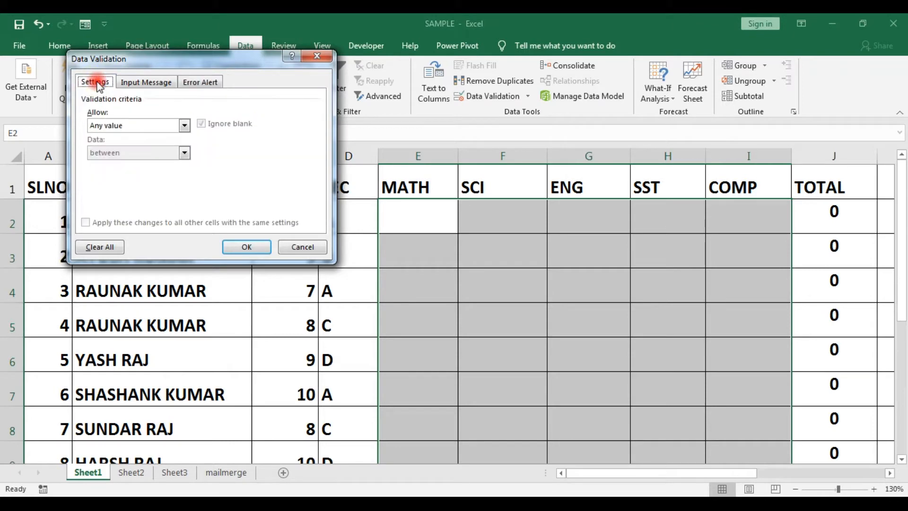
Allow only whole numbers less than or equal to 100 in the mark cells.
{"action": "left_click", "coordinate": [132, 124]}
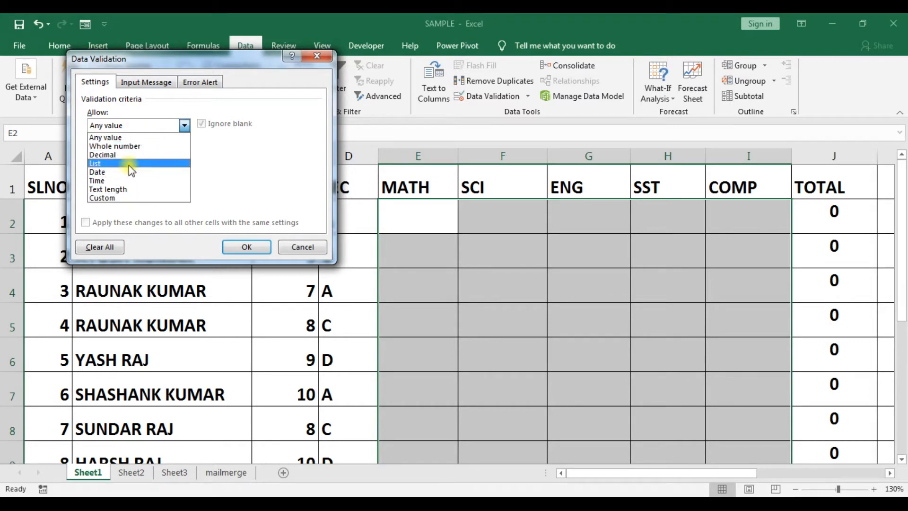
{"action": "left_click", "coordinate": [126, 146]}
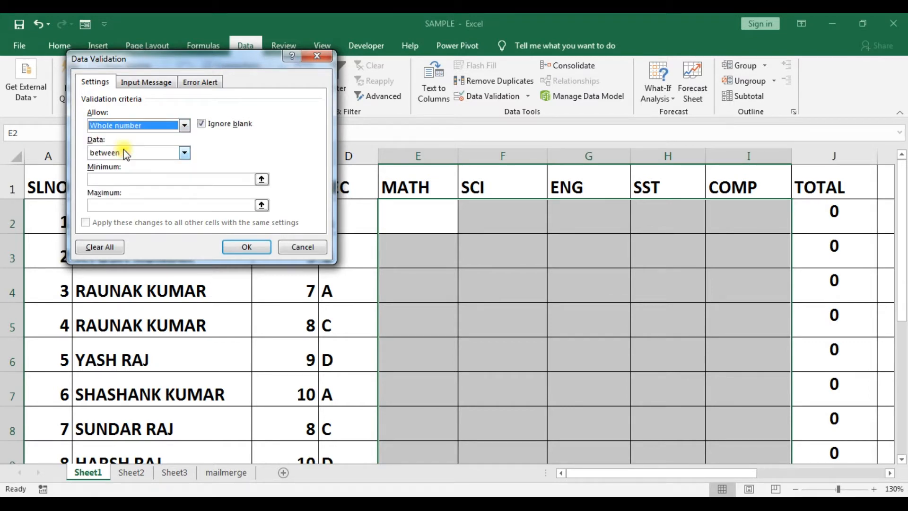
{"action": "left_click", "coordinate": [126, 153]}
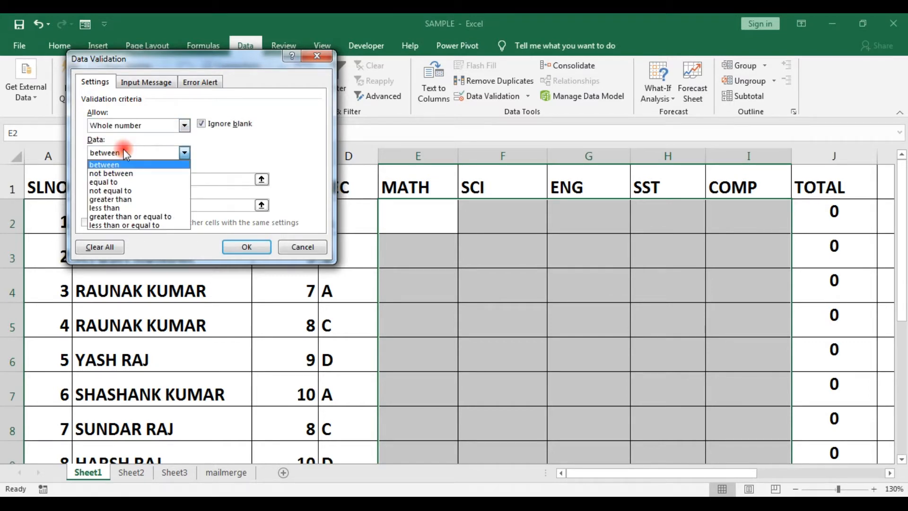
{"action": "left_click", "coordinate": [138, 225]}
{"action": "left_click", "coordinate": [126, 179]}
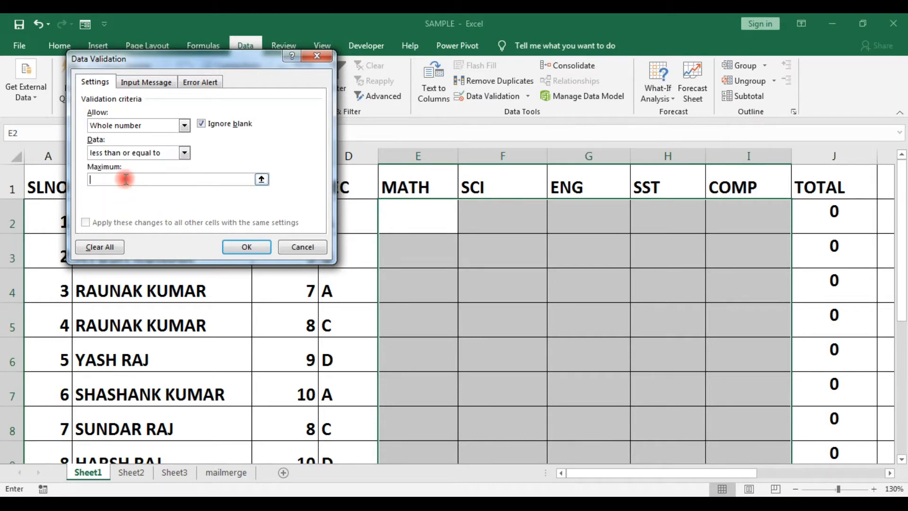
{"action": "type", "text": "100"}
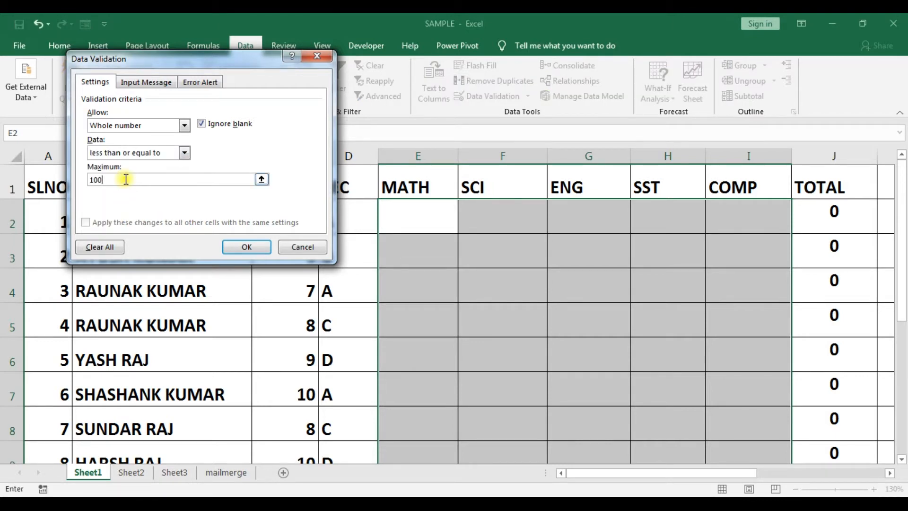
{"action": "key", "text": "Return"}
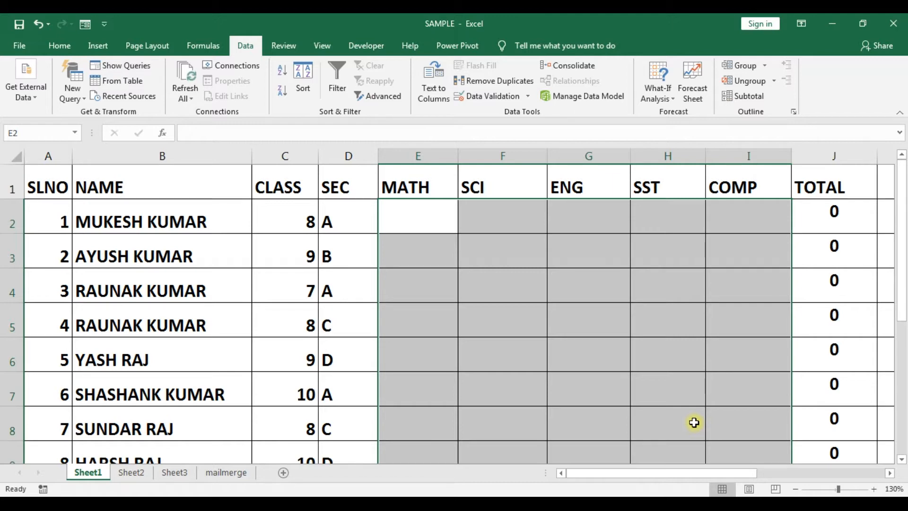
Enter MATH marks 25, 99 and 100 in E2:E4.
{"action": "left_click", "coordinate": [435, 220]}
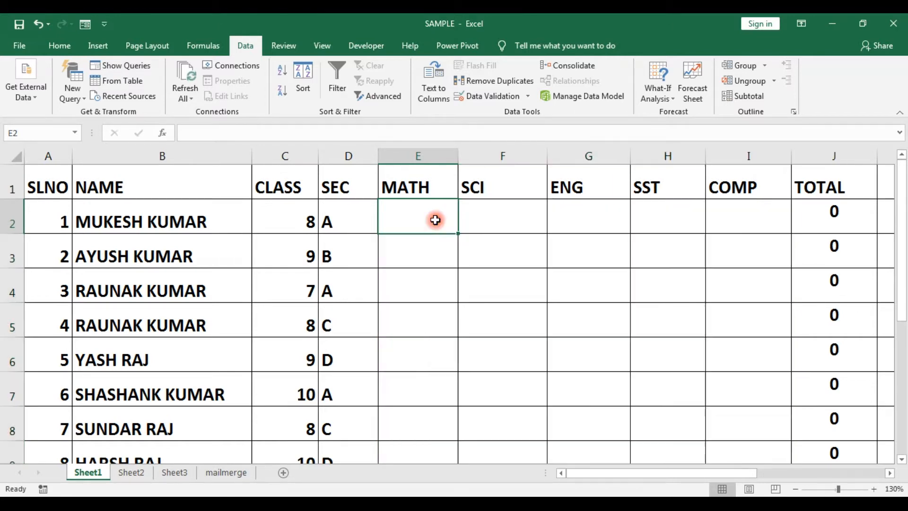
{"action": "type", "text": "25"}
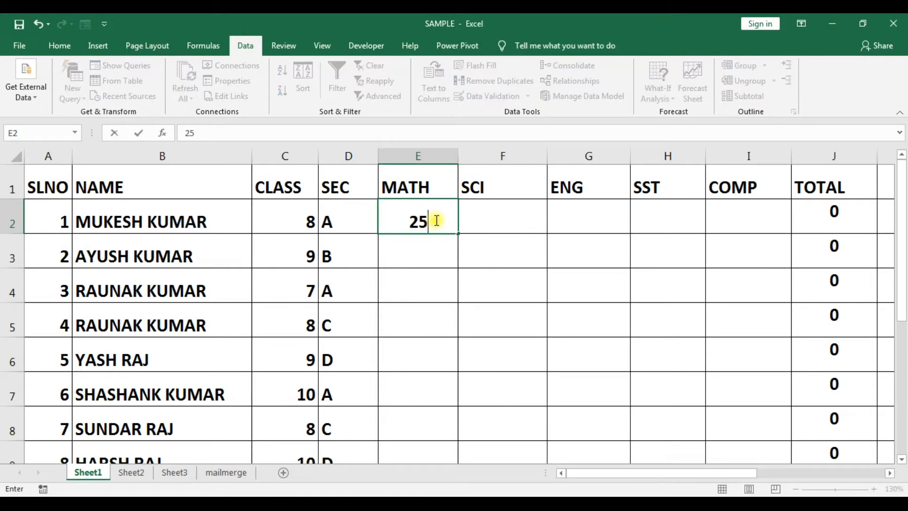
{"action": "key", "text": "Return"}
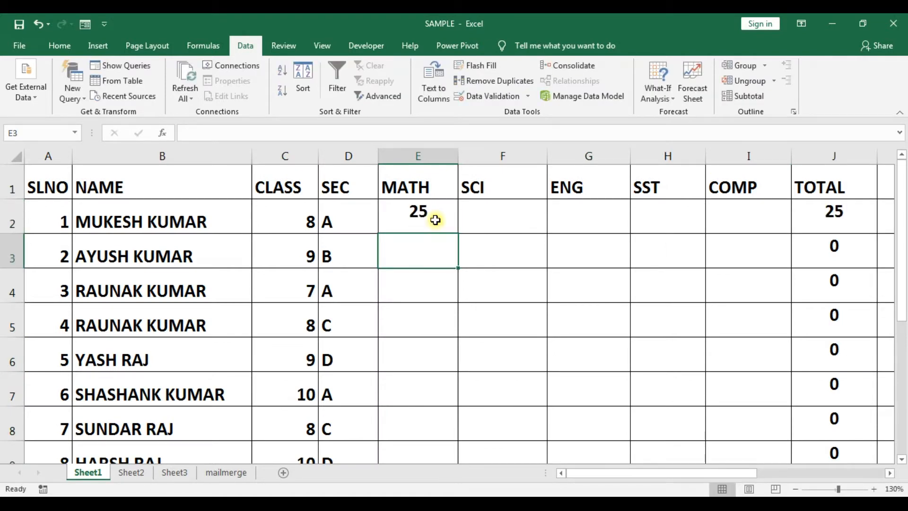
{"action": "type", "text": "99"}
{"action": "key", "text": "Return"}
{"action": "type", "text": "100"}
{"action": "key", "text": "Return"}
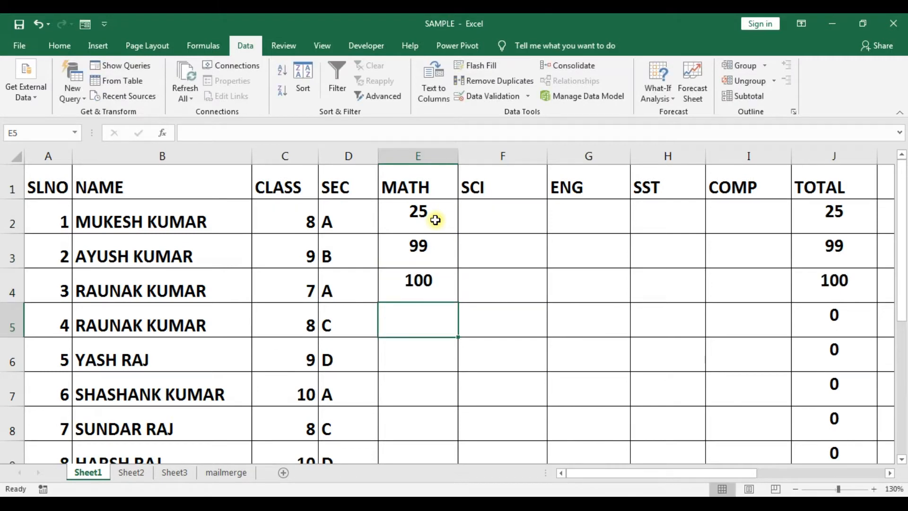
Try 101, 99.5 and 25.6 in E5, see each rejected, and cancel the entry.
{"action": "type", "text": "101"}
{"action": "key", "text": "Return"}
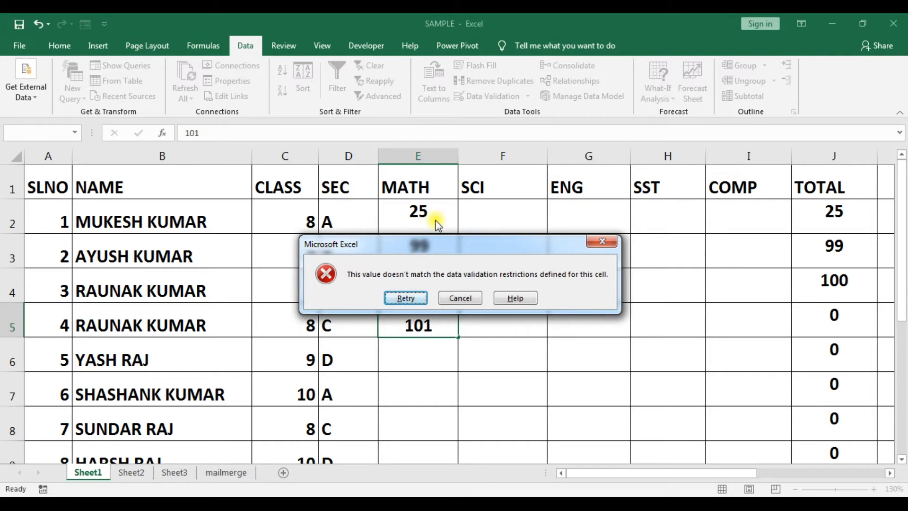
{"action": "left_click", "coordinate": [405, 297]}
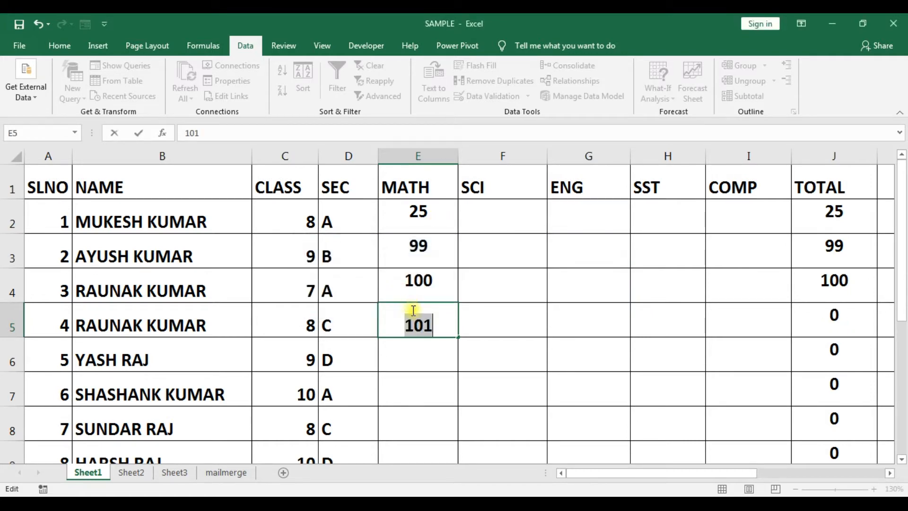
{"action": "type", "text": "99.5"}
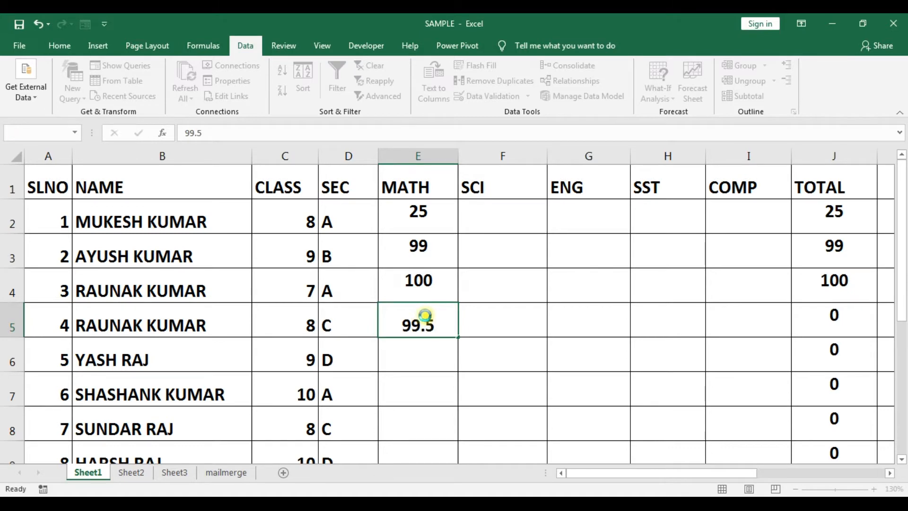
{"action": "key", "text": "Return"}
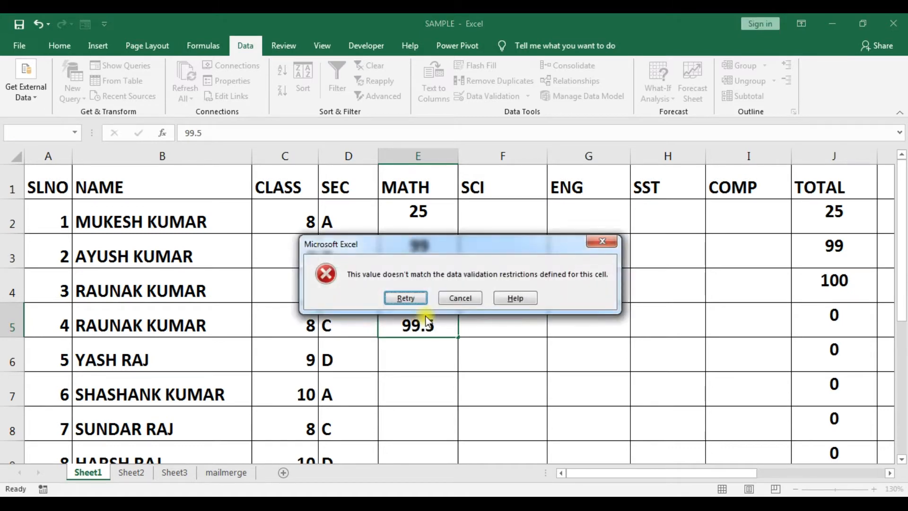
{"action": "key", "text": "Return"}
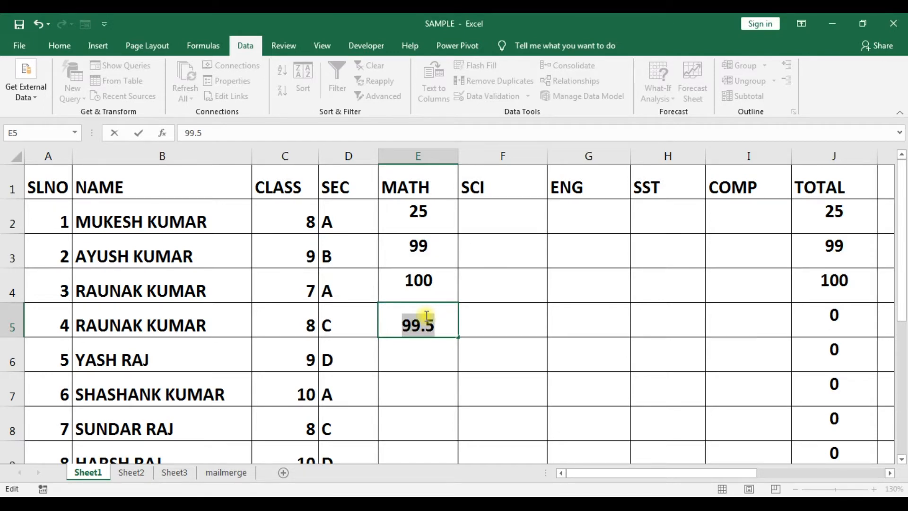
{"action": "type", "text": "25.6"}
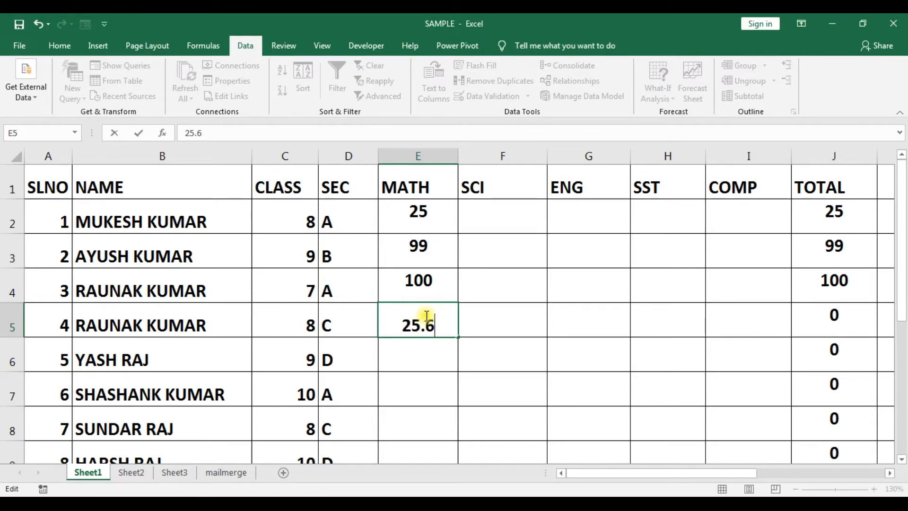
{"action": "key", "text": "Return"}
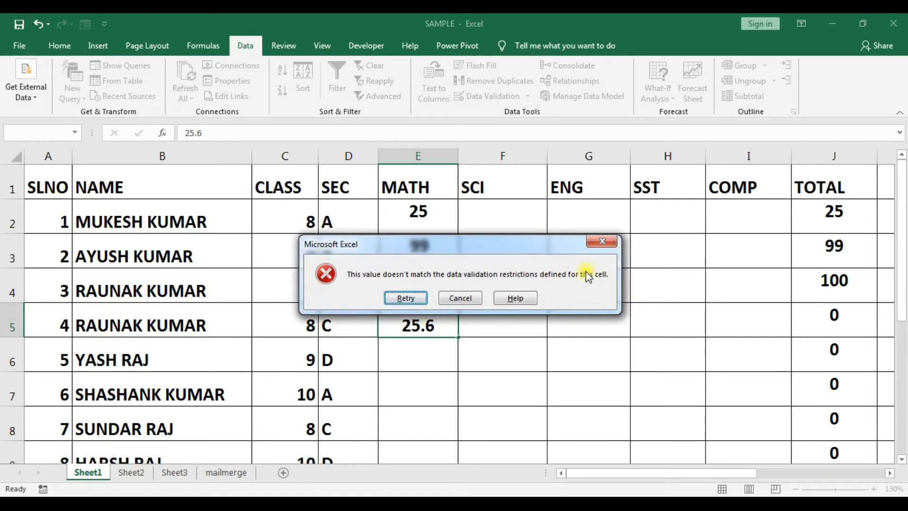
{"action": "left_click", "coordinate": [610, 240]}
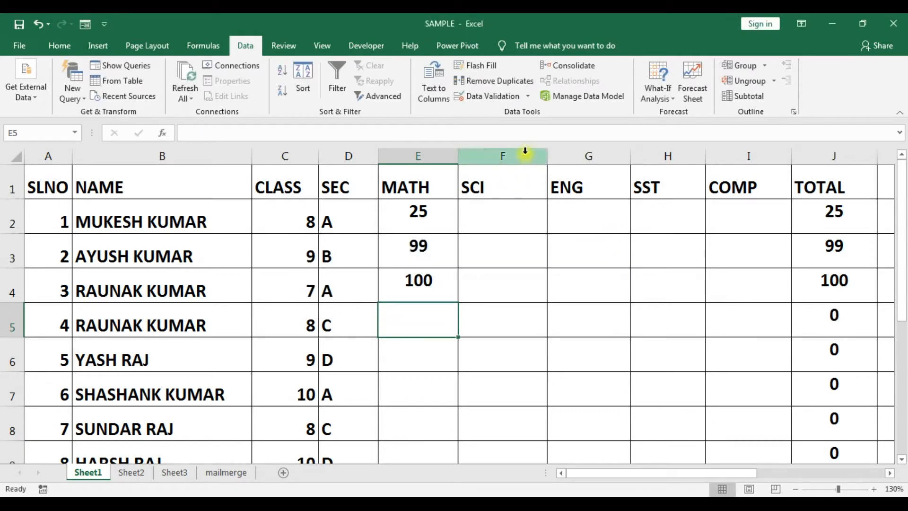
Clear E2:I9 and change the validation to decimal values less than 100.
{"action": "left_click_drag", "start_coordinate": [400, 221], "coordinate": [743, 451]}
{"action": "key", "text": "Delete"}
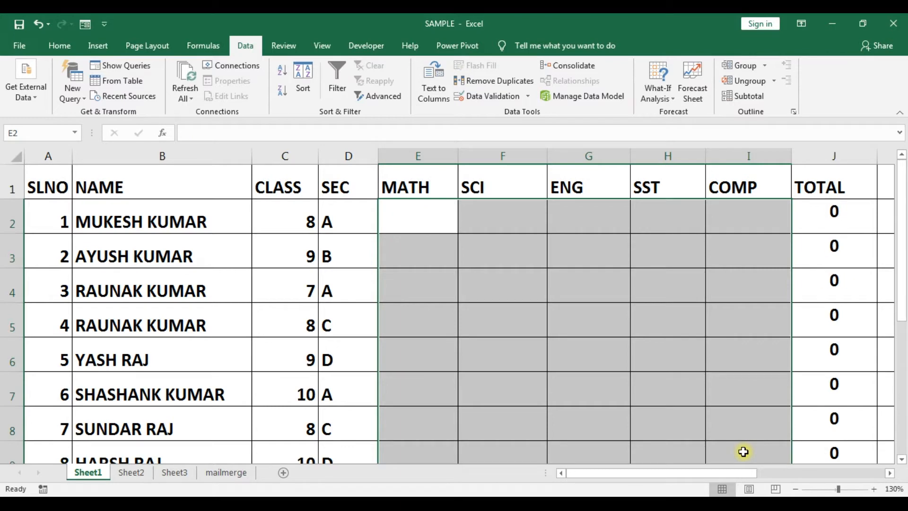
{"action": "left_click", "coordinate": [516, 99]}
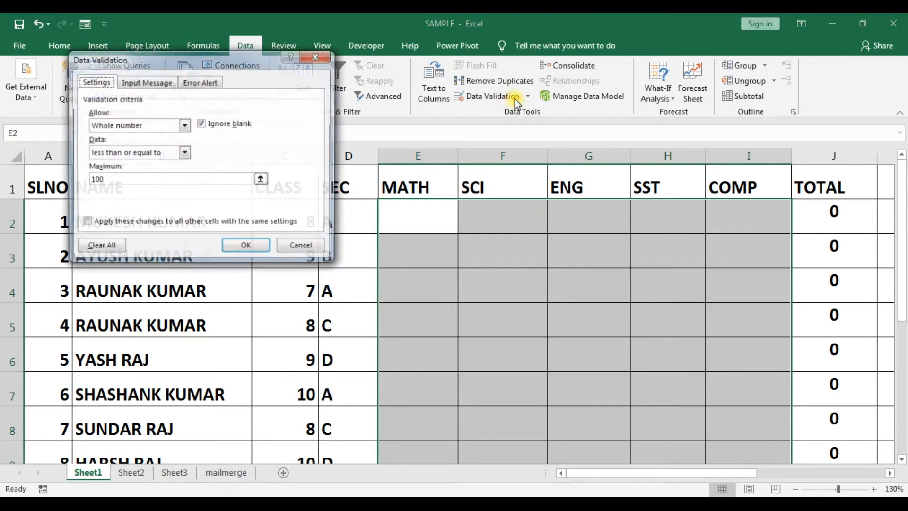
{"action": "left_click", "coordinate": [121, 127]}
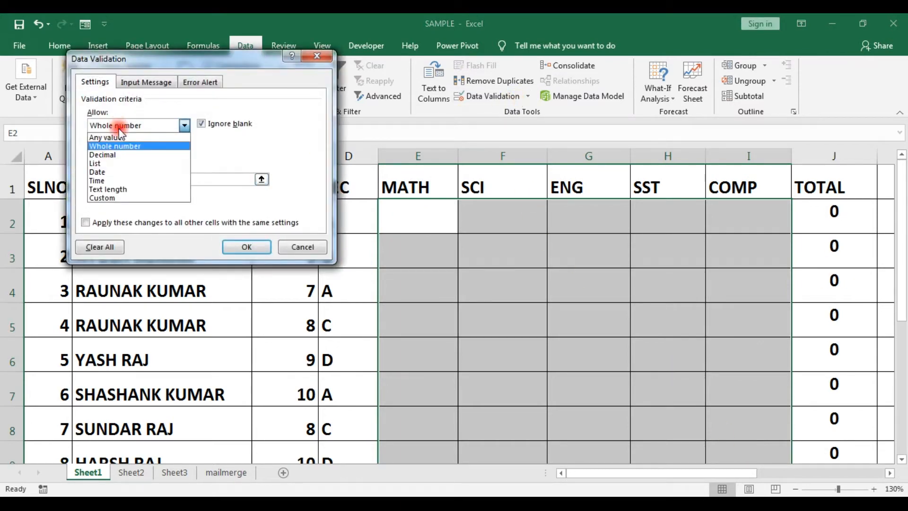
{"action": "left_click", "coordinate": [118, 155]}
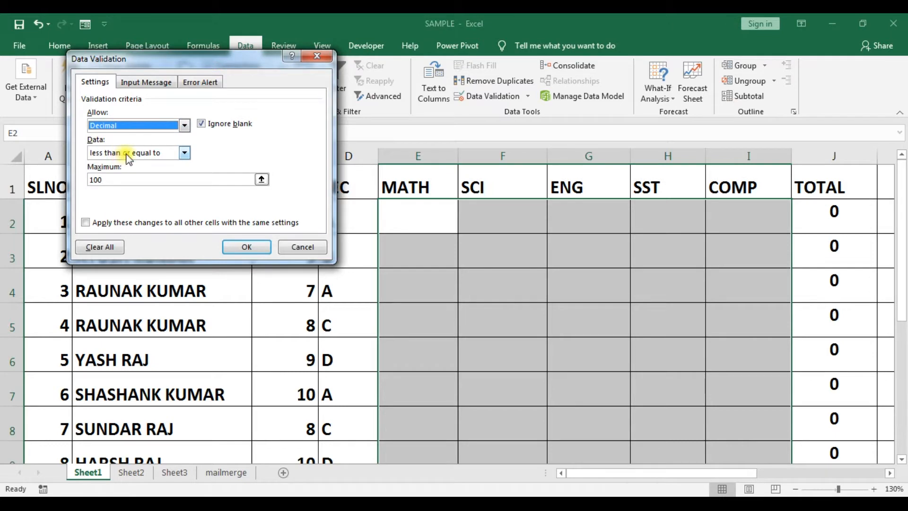
{"action": "left_click", "coordinate": [126, 152]}
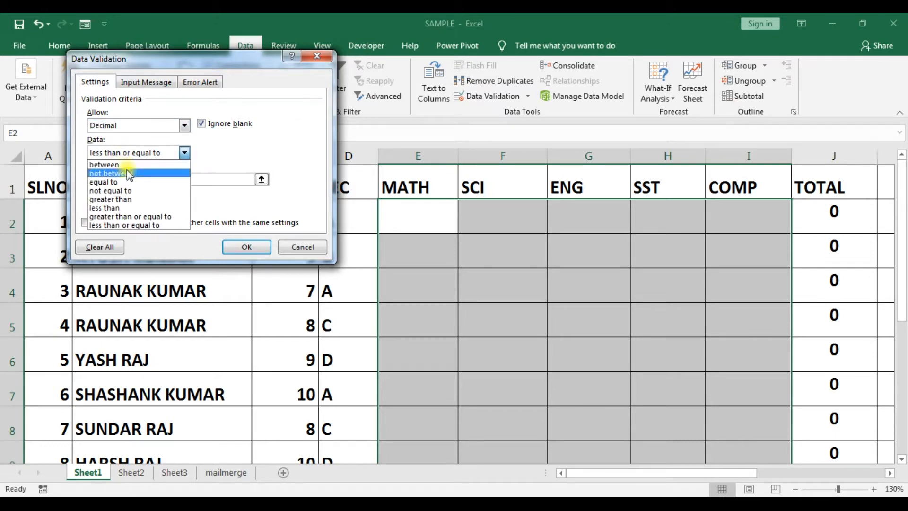
{"action": "left_click", "coordinate": [131, 208]}
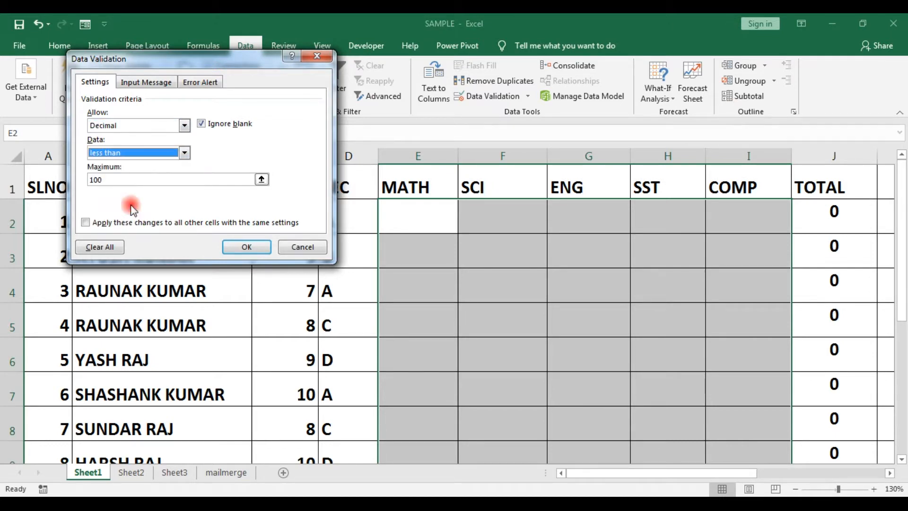
{"action": "left_click", "coordinate": [246, 247]}
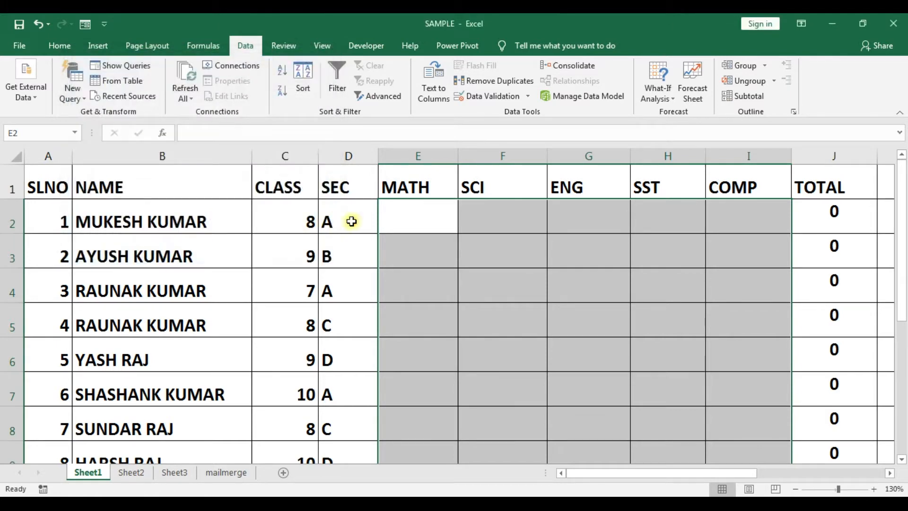
Enter MATH marks 25.5, 30, 99, 99.5 and 99.8 down column E.
{"action": "left_click", "coordinate": [416, 216]}
{"action": "type", "text": "25.5"}
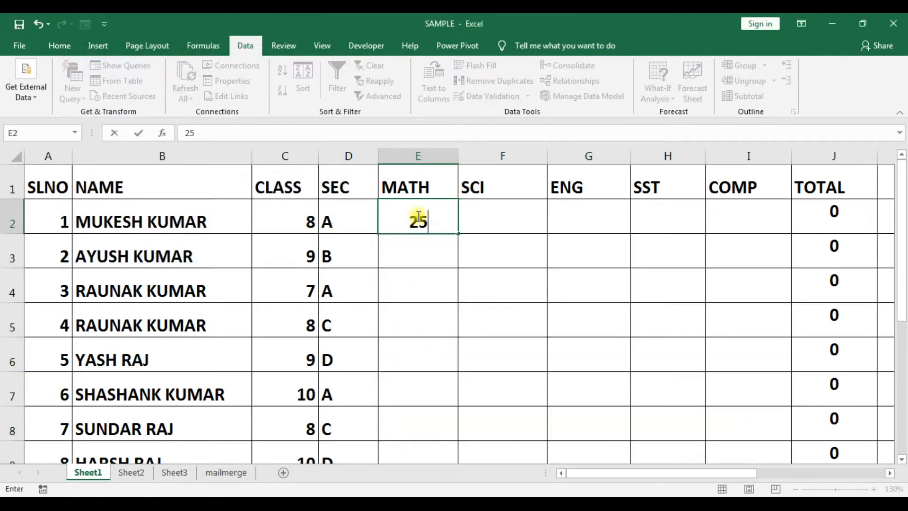
{"action": "key", "text": "Return"}
{"action": "type", "text": "30"}
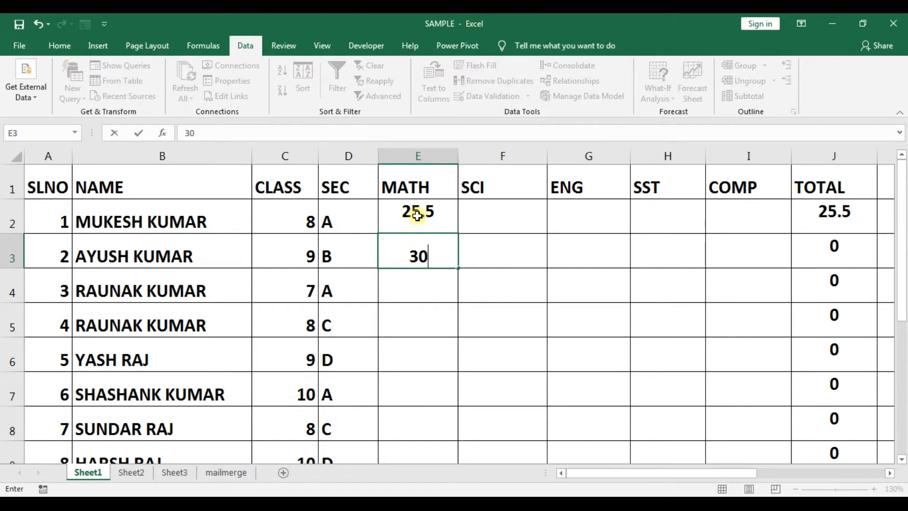
{"action": "key", "text": "Return"}
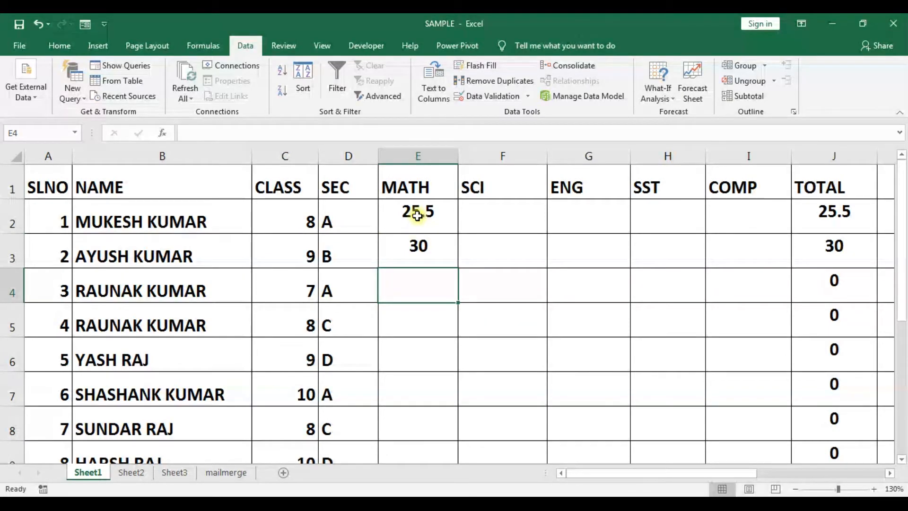
{"action": "type", "text": "99"}
{"action": "key", "text": "Return"}
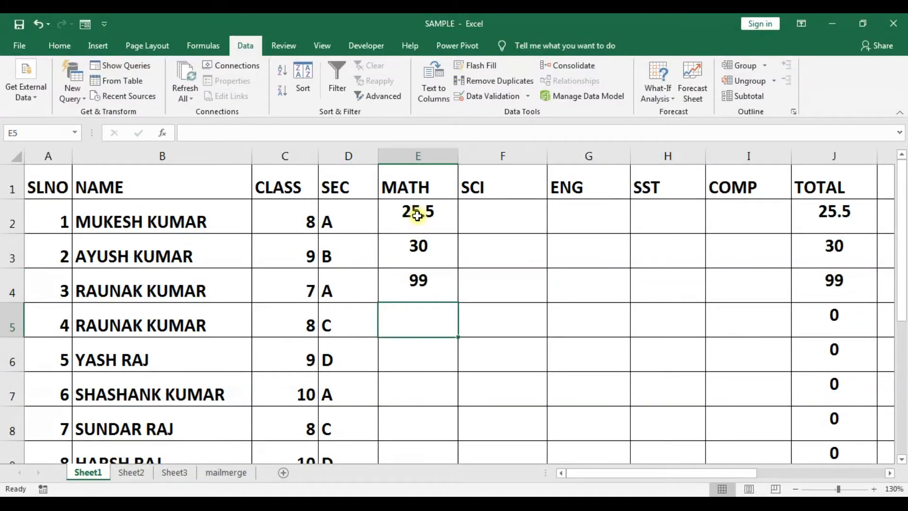
{"action": "type", "text": "99.5"}
{"action": "key", "text": "Return"}
{"action": "type", "text": "99.8"}
{"action": "key", "text": "Return"}
Try 100 in E7, see it rejected, delete it, and select the mark cells.
{"action": "type", "text": "100"}
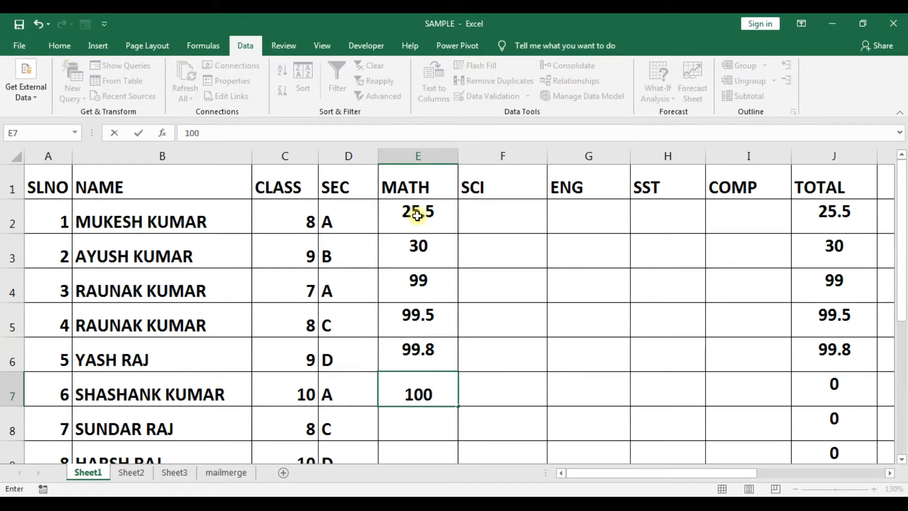
{"action": "key", "text": "Return"}
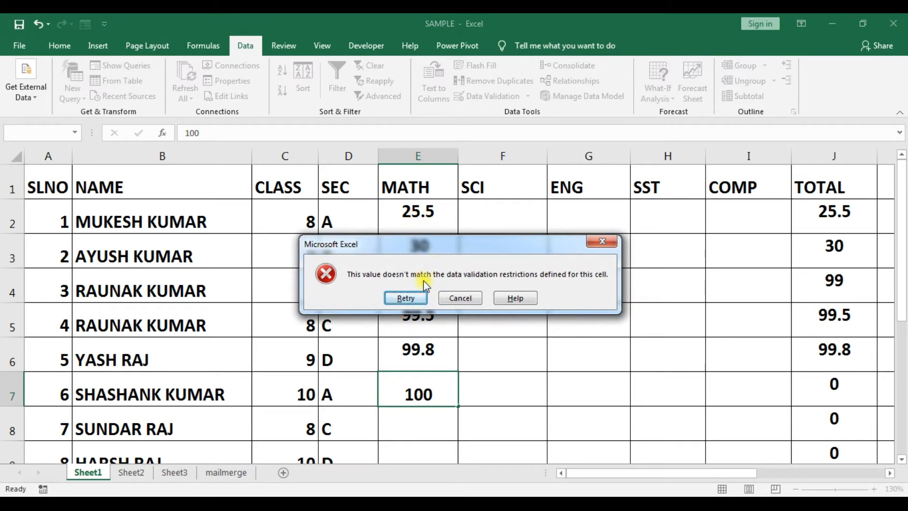
{"action": "left_click", "coordinate": [422, 293]}
{"action": "key", "text": "BackSpace"}
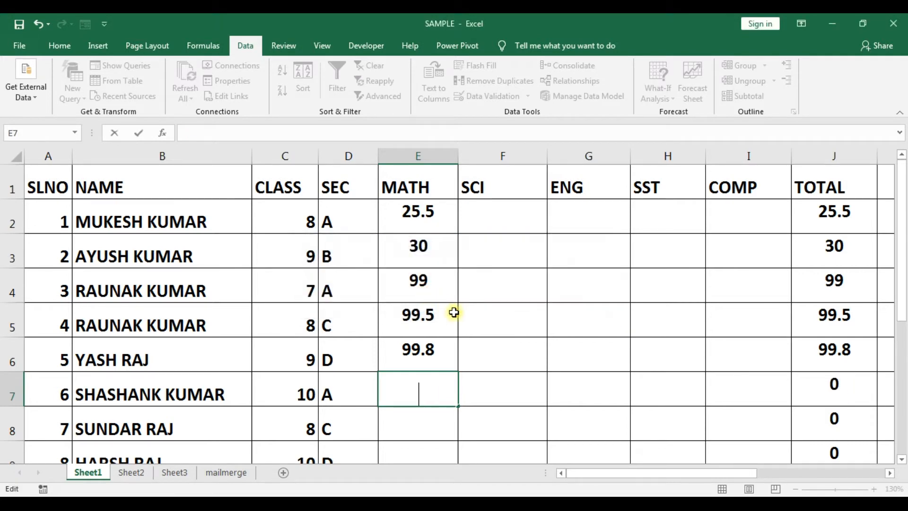
{"action": "left_click_drag", "start_coordinate": [432, 211], "coordinate": [748, 453]}
Clear the test marks and set the validation to Decimal with a between condition.
{"action": "key", "text": "Delete"}
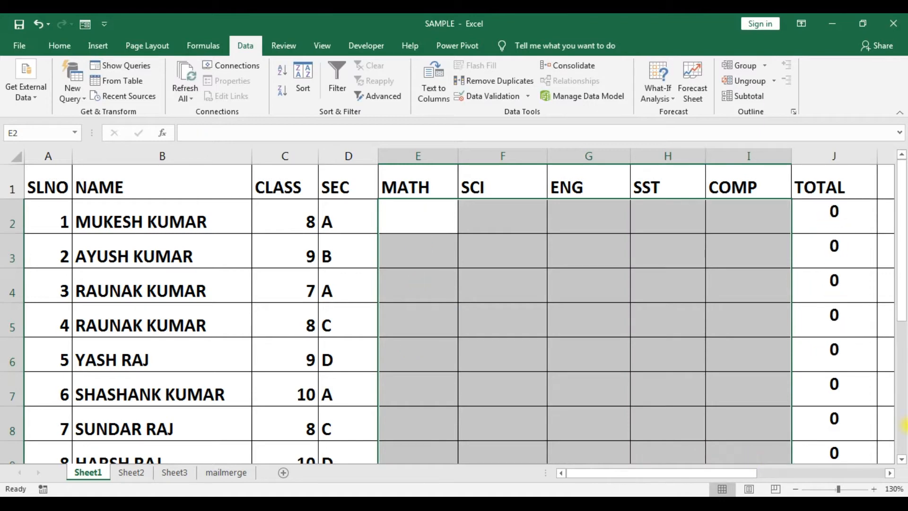
{"action": "left_click", "coordinate": [531, 96]}
{"action": "left_click", "coordinate": [520, 113]}
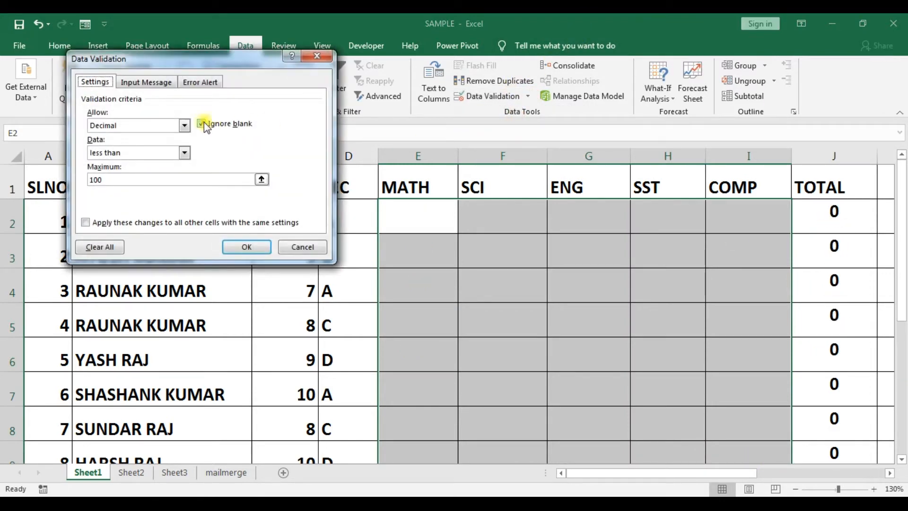
{"action": "left_click", "coordinate": [186, 125]}
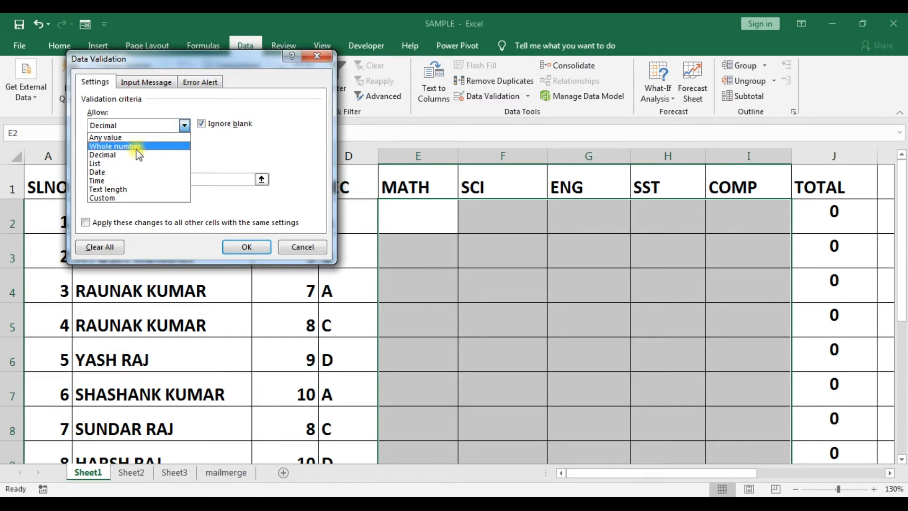
{"action": "left_click", "coordinate": [140, 128]}
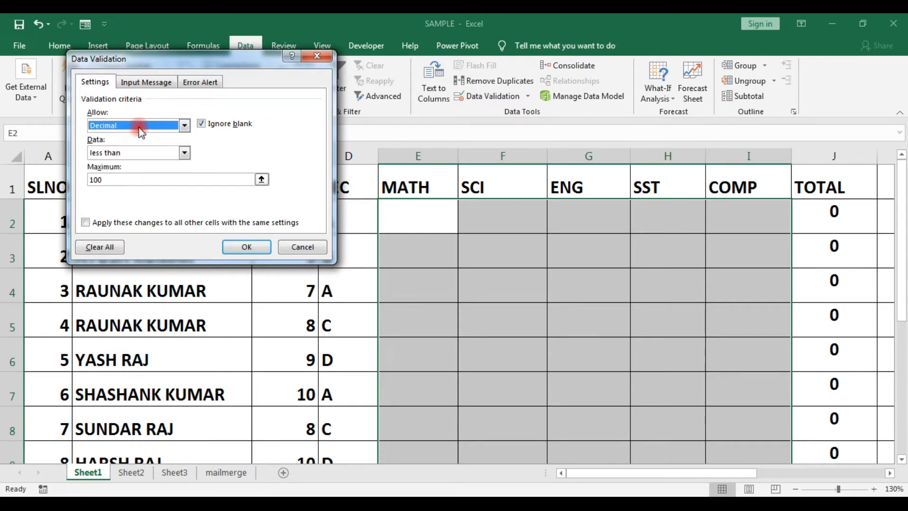
{"action": "left_click", "coordinate": [141, 151]}
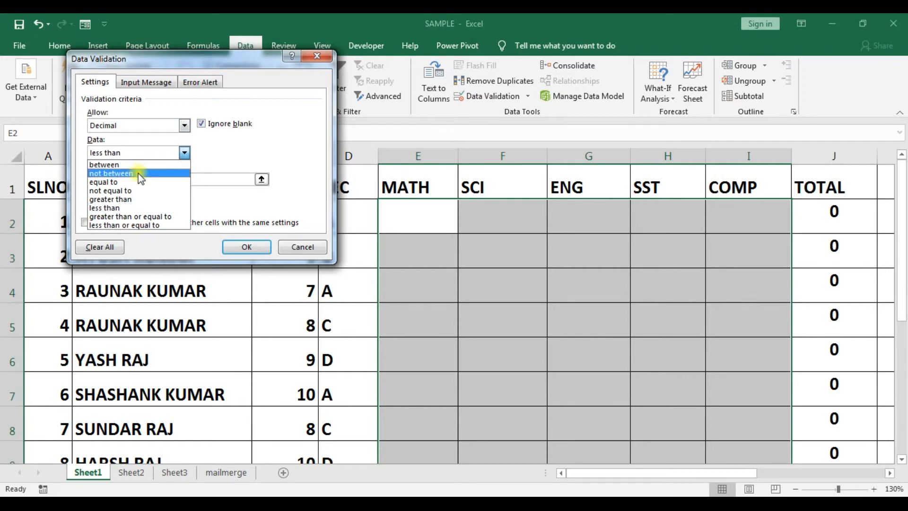
{"action": "left_click", "coordinate": [136, 166]}
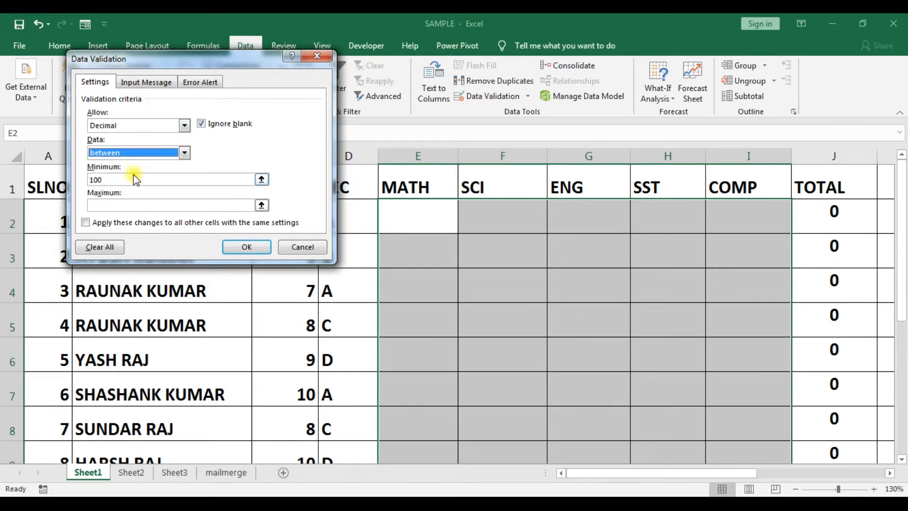
Set the minimum to 50 and maximum to 100, and apply the rule.
{"action": "left_click", "coordinate": [134, 175]}
{"action": "double_click", "coordinate": [95, 176]}
{"action": "type", "text": "5"}
{"action": "left_click", "coordinate": [93, 207]}
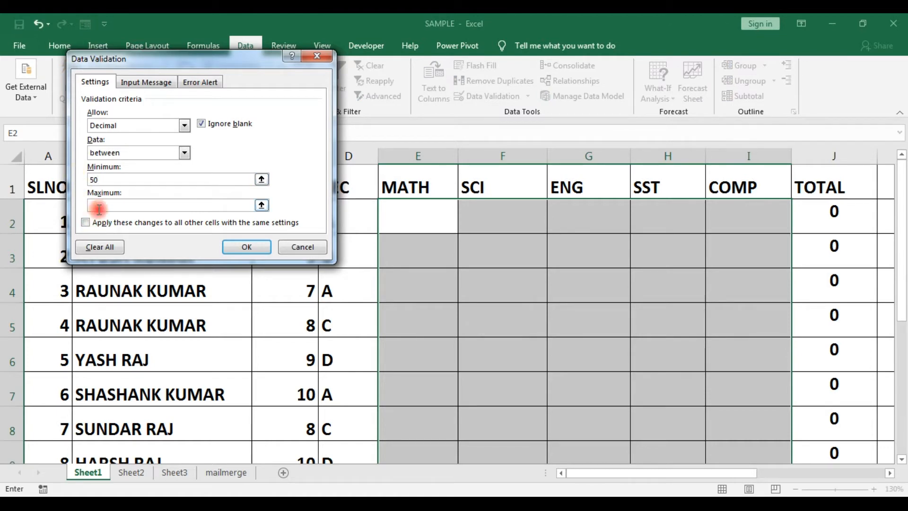
{"action": "type", "text": "100"}
{"action": "key", "text": "Return"}
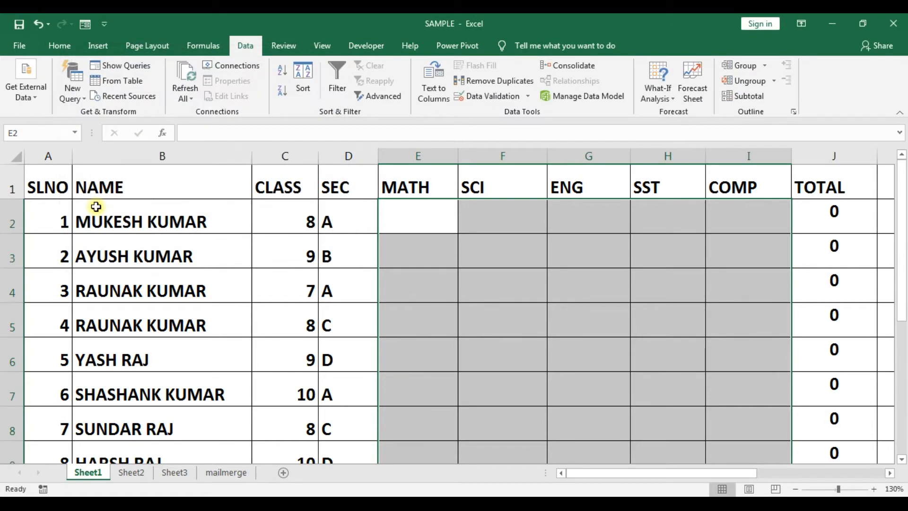
Enter MATH marks 50, 51, 99 and 100 in E2:E5.
{"action": "left_click", "coordinate": [407, 223]}
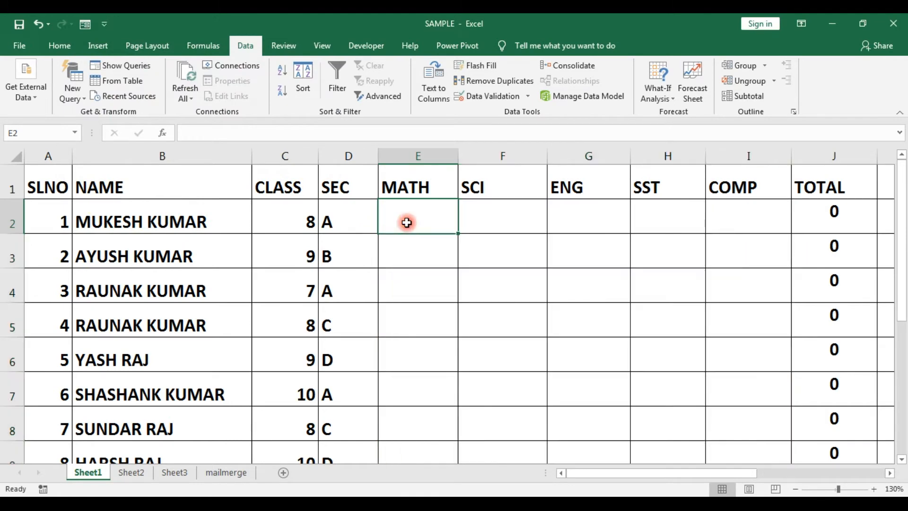
{"action": "type", "text": "50"}
{"action": "key", "text": "Return"}
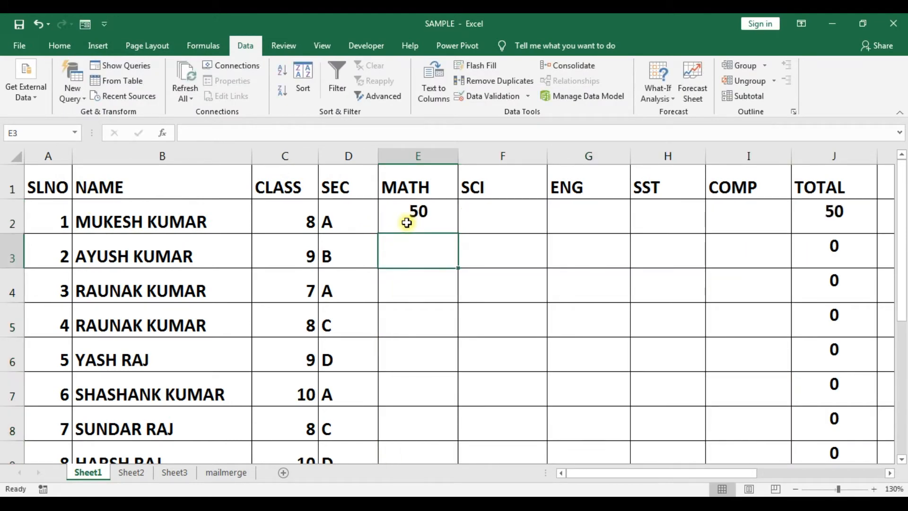
{"action": "type", "text": "51"}
{"action": "key", "text": "Return"}
{"action": "type", "text": "99"}
{"action": "key", "text": "Return"}
{"action": "type", "text": "100"}
{"action": "key", "text": "Return"}
Try 45 and 101 in E6, retrying after each validation error, then delete the entry.
{"action": "type", "text": "45"}
{"action": "key", "text": "Return"}
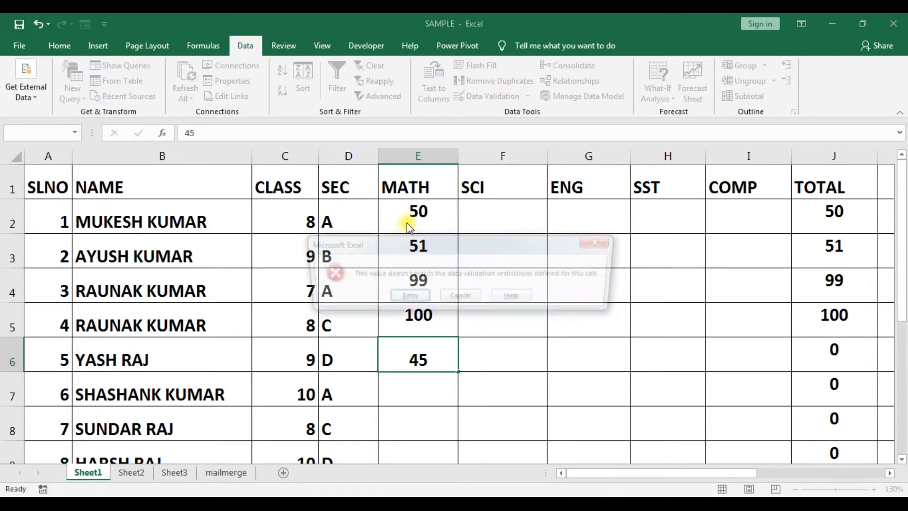
{"action": "key", "text": "Return"}
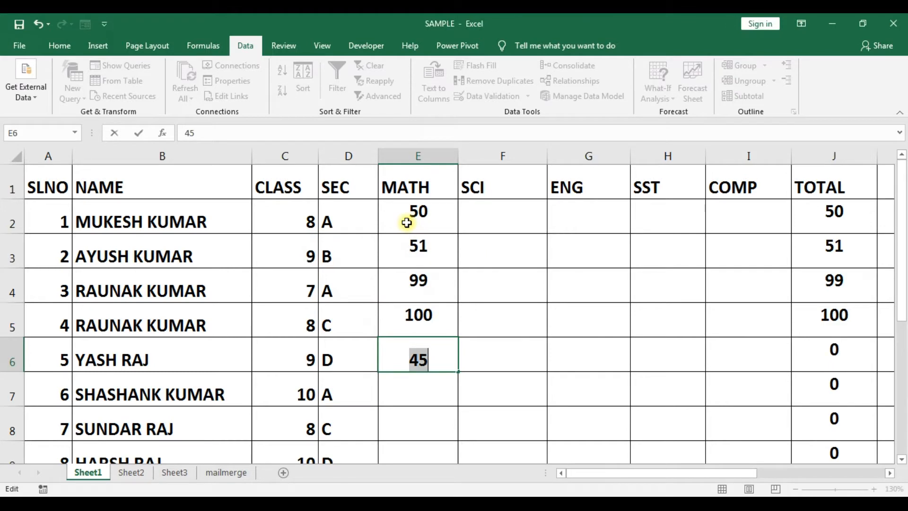
{"action": "type", "text": "101"}
{"action": "key", "text": "Return"}
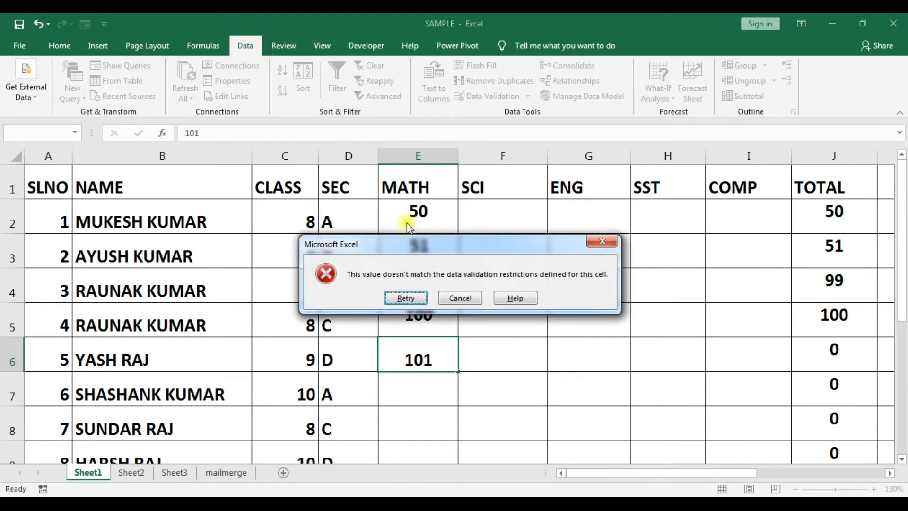
{"action": "left_click", "coordinate": [421, 294]}
{"action": "key", "text": "Return"}
{"action": "left_click", "coordinate": [410, 297]}
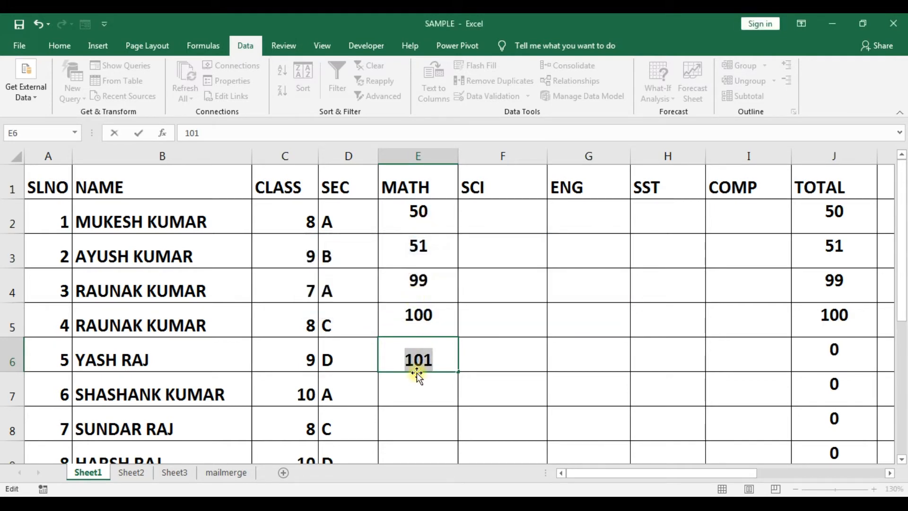
{"action": "key", "text": "BackSpace"}
Clear the MATH marks in E2:E5 and set validation to Date with a between condition.
{"action": "left_click_drag", "start_coordinate": [432, 222], "coordinate": [414, 312]}
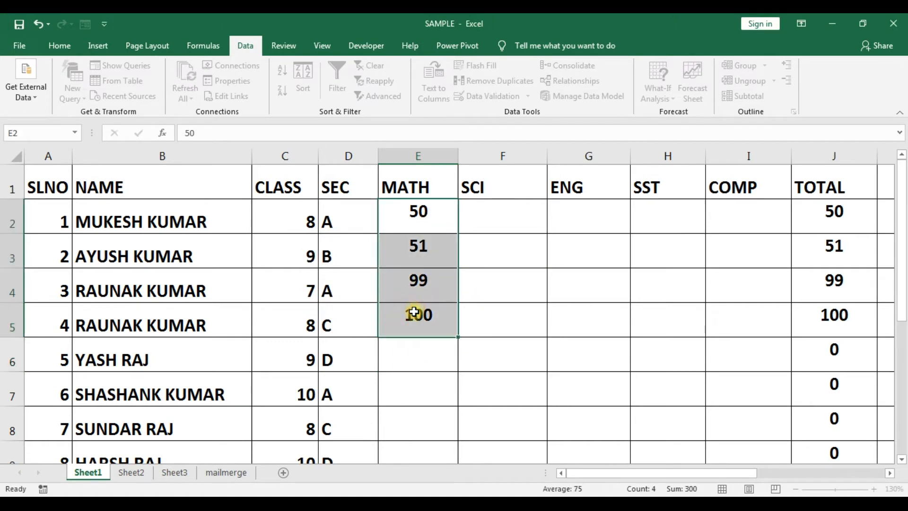
{"action": "key", "text": "Delete"}
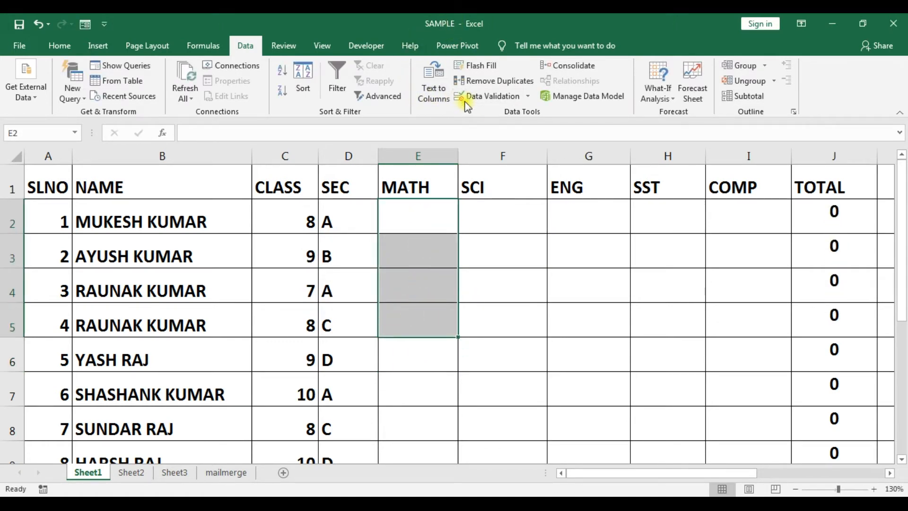
{"action": "left_click", "coordinate": [501, 96]}
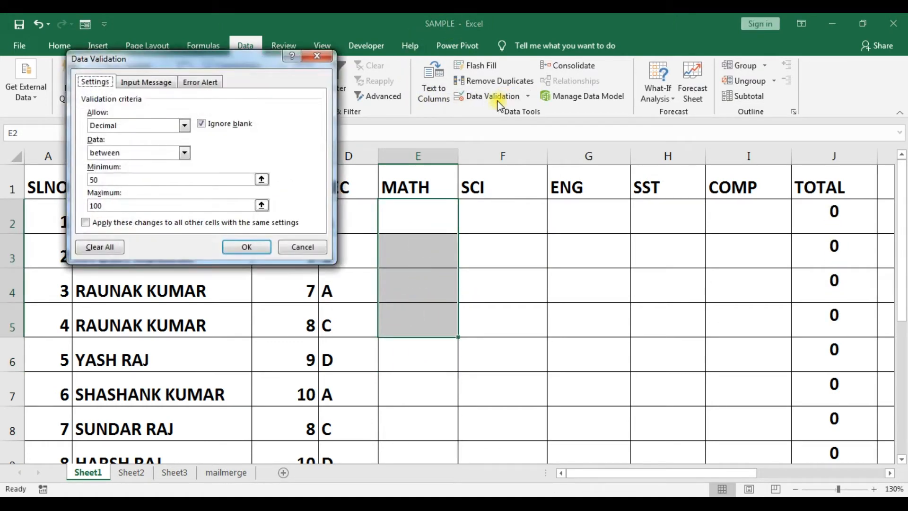
{"action": "left_click", "coordinate": [163, 125]}
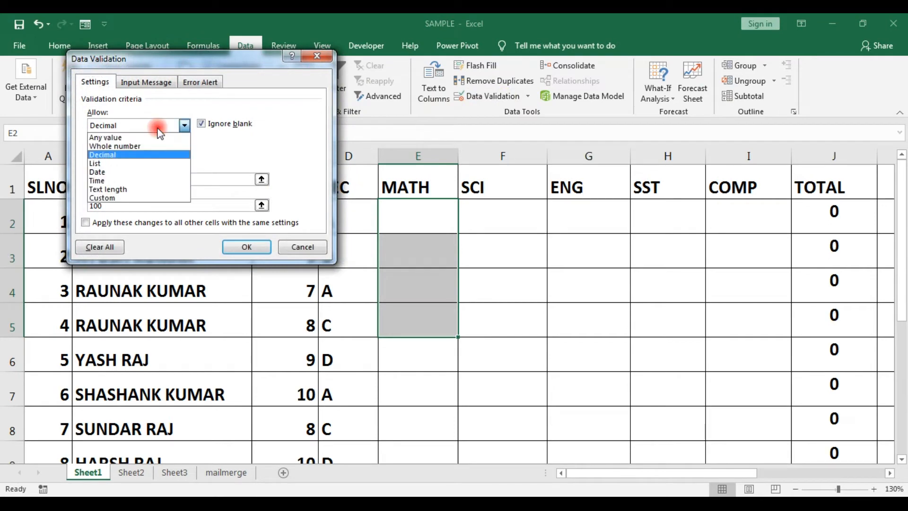
{"action": "left_click", "coordinate": [132, 178]}
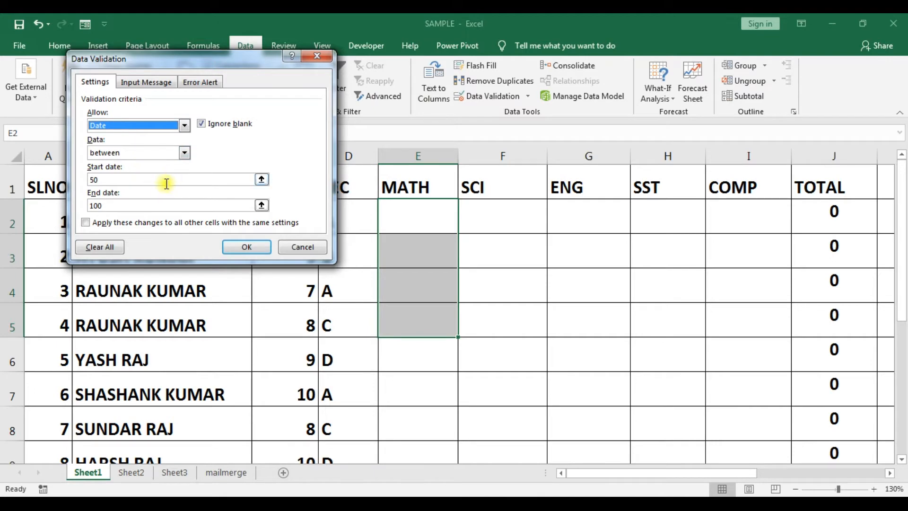
{"action": "left_click", "coordinate": [160, 153]}
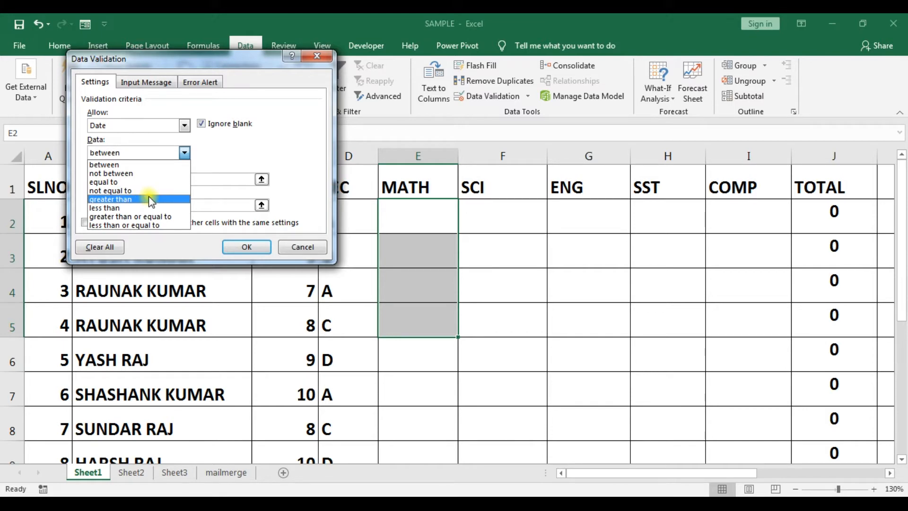
{"action": "left_click", "coordinate": [110, 164]}
Set the start date 1-10-2020 and end date 31-10-2020, and apply the rule.
{"action": "left_click", "coordinate": [127, 181]}
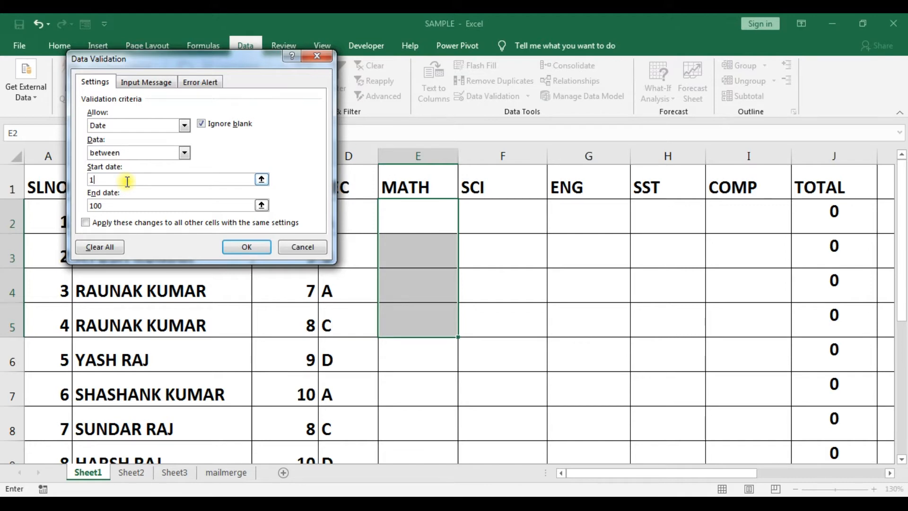
{"action": "type", "text": "1-10-2020"}
{"action": "left_click", "coordinate": [123, 203]}
{"action": "key", "text": "BackSpace"}
{"action": "key", "text": "BackSpace"}
{"action": "key", "text": "BackSpace"}
{"action": "type", "text": "31-10-2020"}
{"action": "key", "text": "Return"}
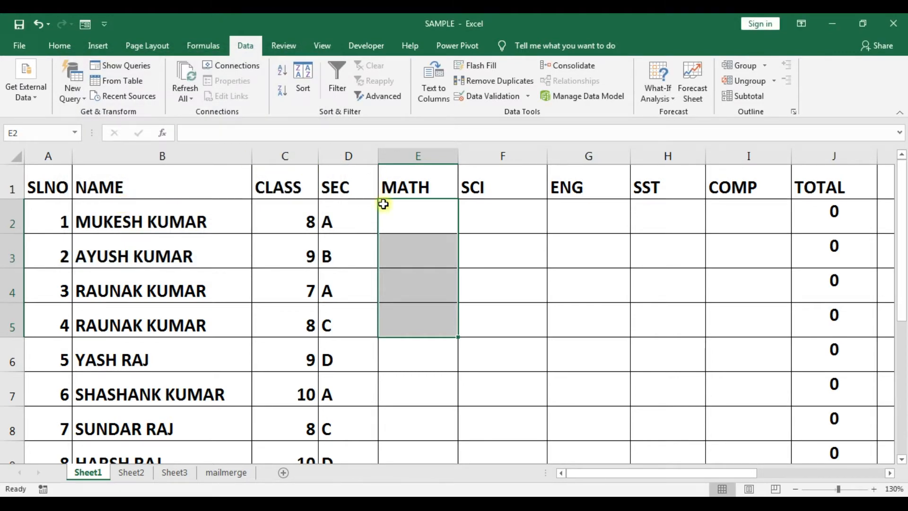
Enter 05-10-2020 in E2, then see 01-11-2020 rejected in E3.
{"action": "left_click", "coordinate": [383, 206]}
{"action": "type", "text": "05"}
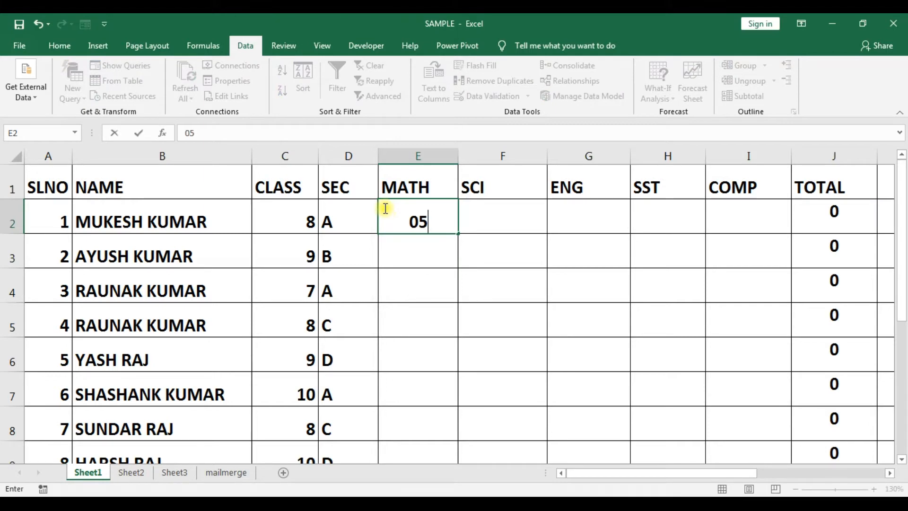
{"action": "type", "text": "-10-2020"}
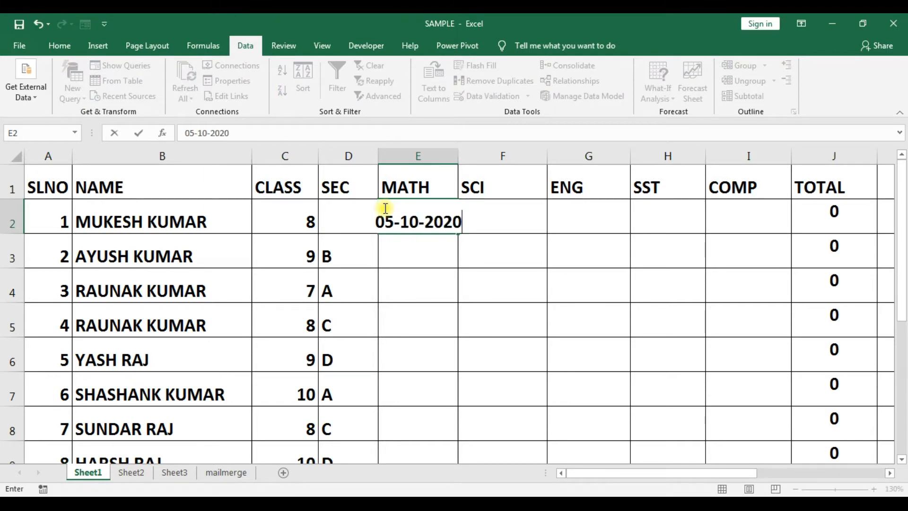
{"action": "key", "text": "Return"}
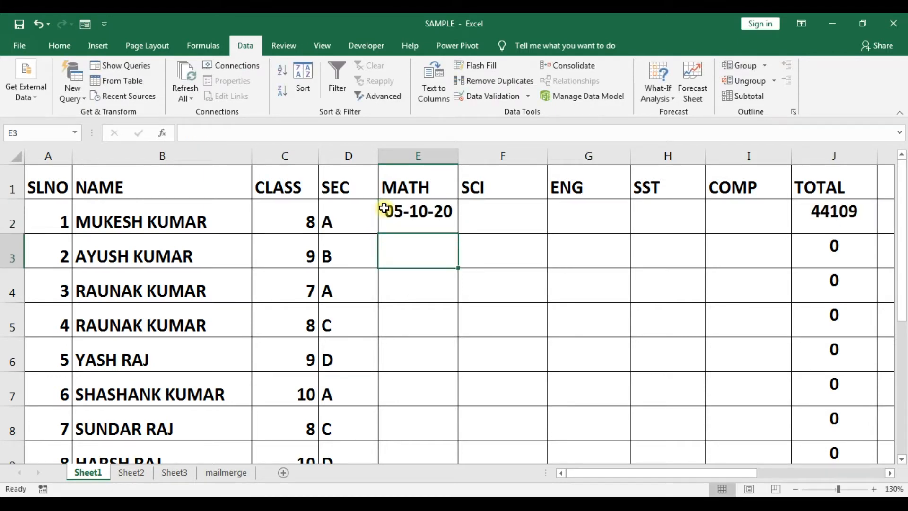
{"action": "type", "text": "3"}
{"action": "key", "text": "BackSpace"}
{"action": "type", "text": "01-"}
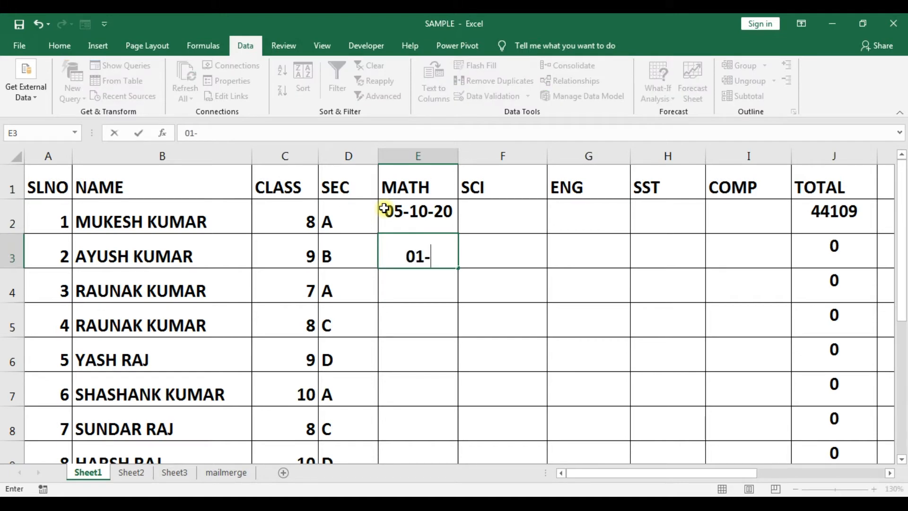
{"action": "type", "text": "11-2020"}
{"action": "key", "text": "Return"}
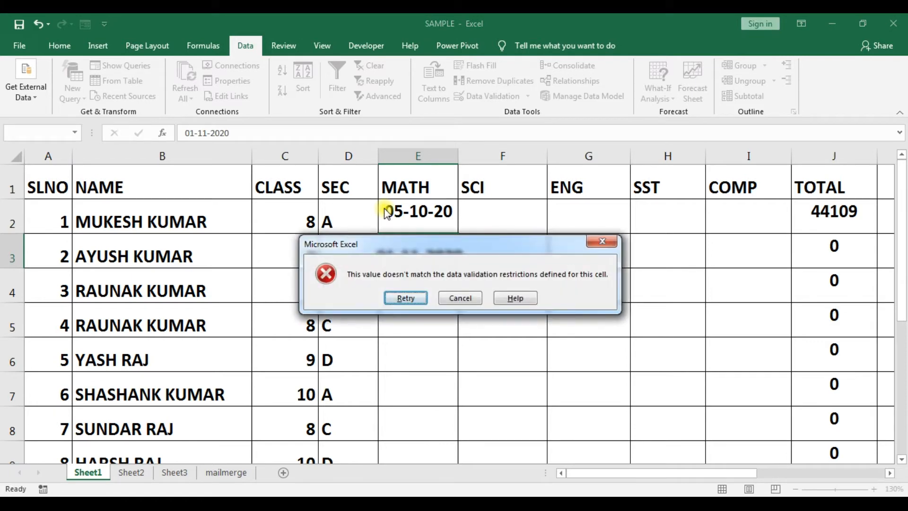
{"action": "left_click", "coordinate": [404, 298]}
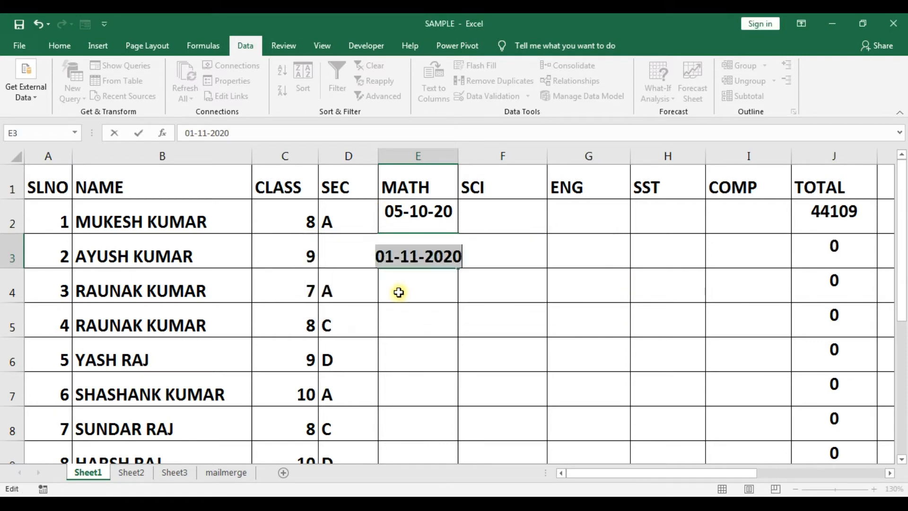
{"action": "key", "text": "BackSpace"}
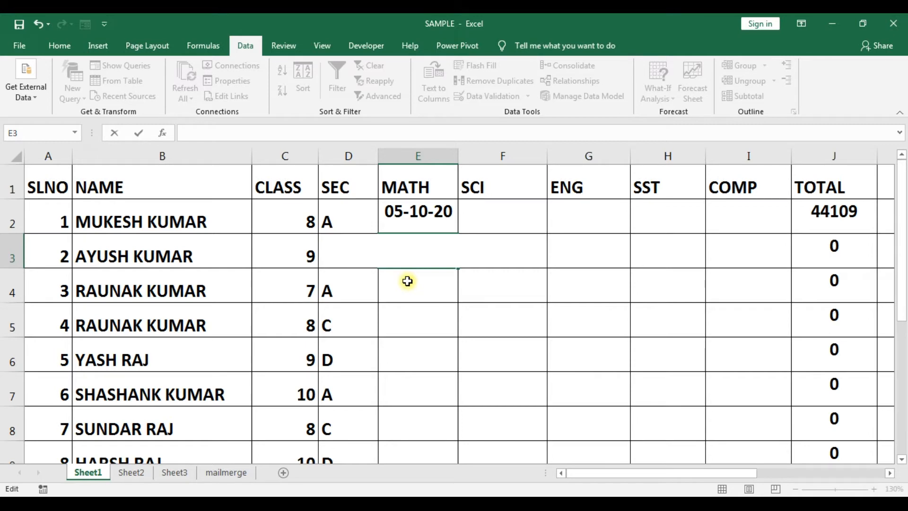
After 21-07-2020 is refused, enter 21-10-2020 in E3.
{"action": "type", "text": "21-07-2020"}
{"action": "key", "text": "Return"}
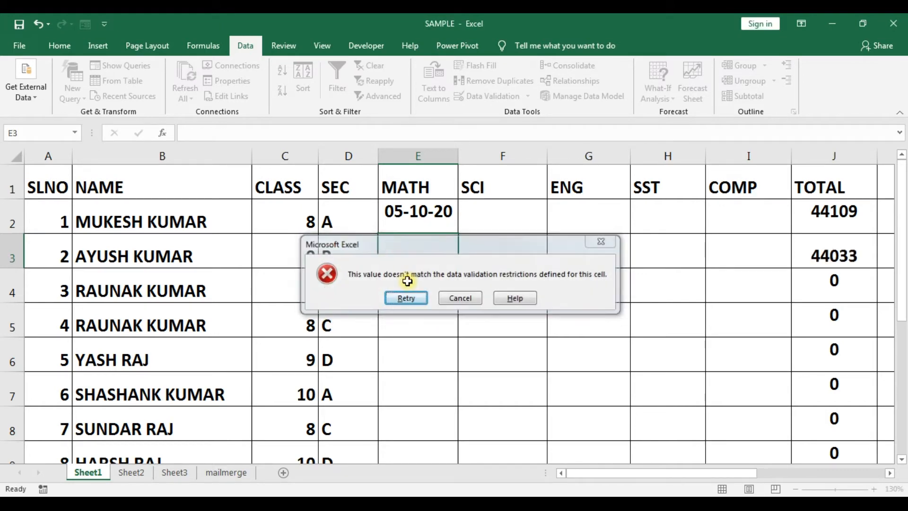
{"action": "key", "text": "Escape"}
{"action": "type", "text": "21"}
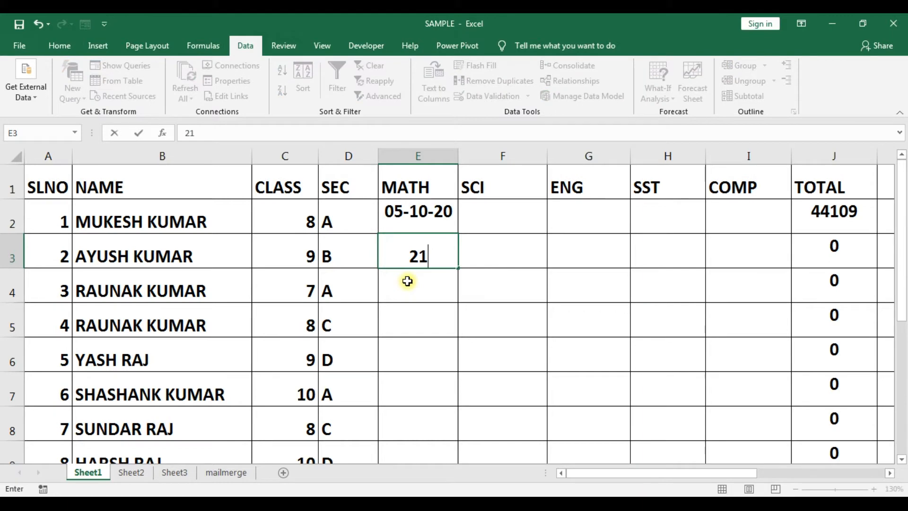
{"action": "type", "text": "-10-2020"}
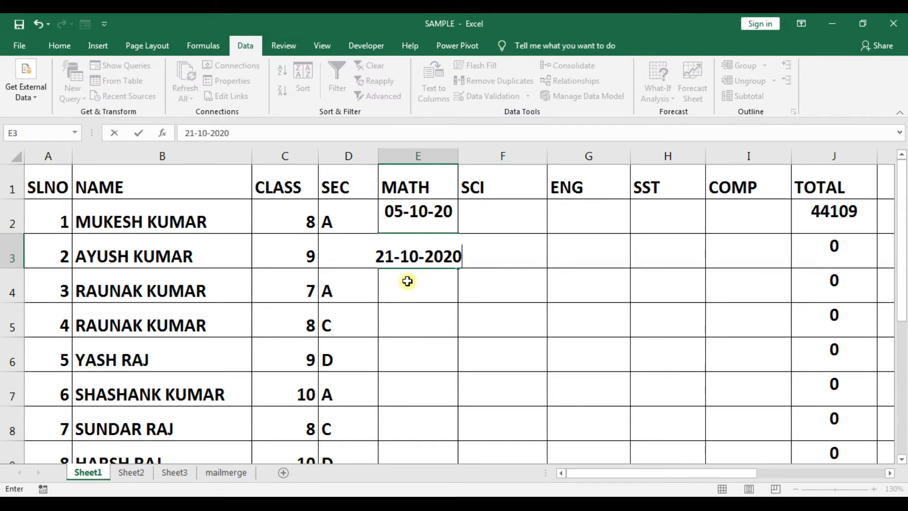
{"action": "key", "text": "Return"}
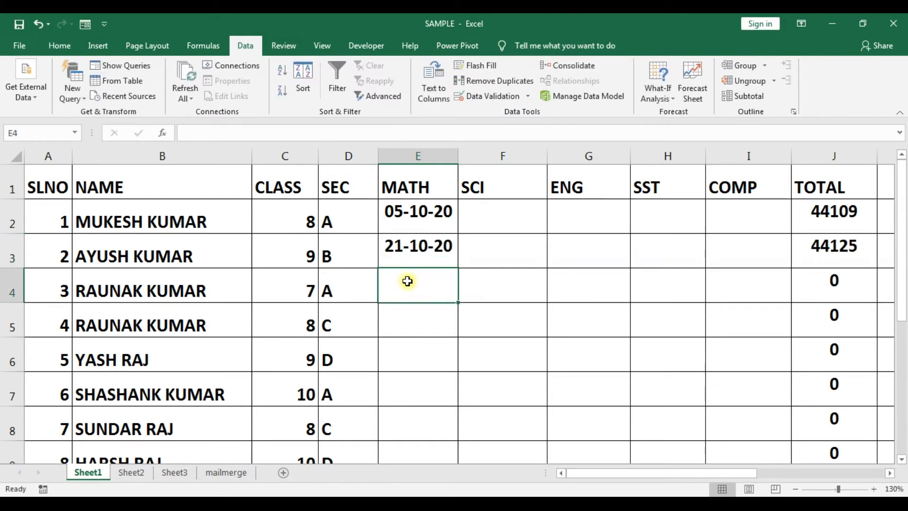
Delete the test dates, select E2:I8, and erase the existing validation rules.
{"action": "left_click_drag", "start_coordinate": [403, 214], "coordinate": [414, 244]}
{"action": "key", "text": "Delete"}
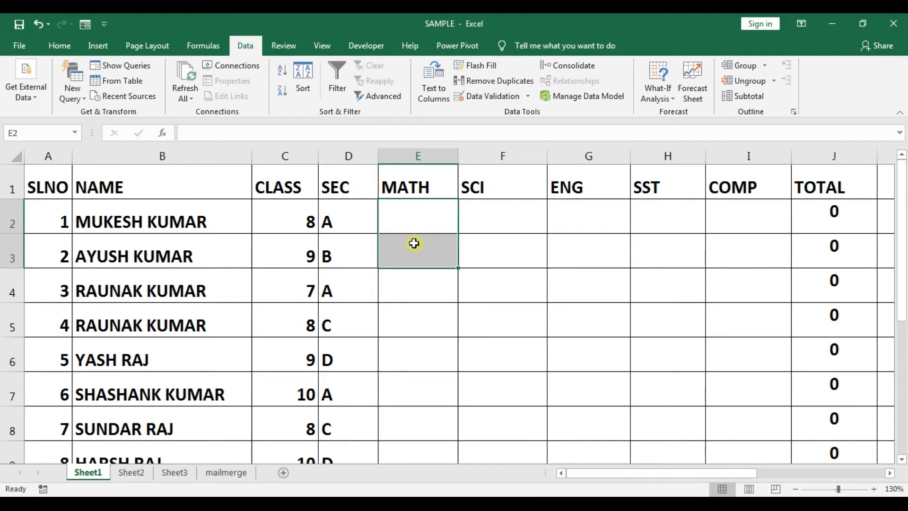
{"action": "left_click", "coordinate": [384, 310]}
{"action": "left_click_drag", "start_coordinate": [398, 217], "coordinate": [725, 432]}
{"action": "left_click", "coordinate": [527, 96]}
{"action": "left_click", "coordinate": [522, 116]}
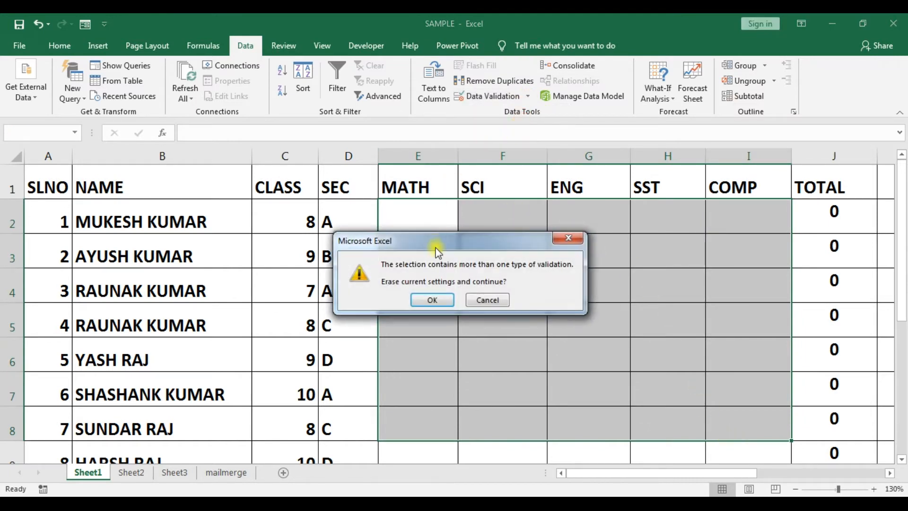
{"action": "left_click", "coordinate": [569, 238]}
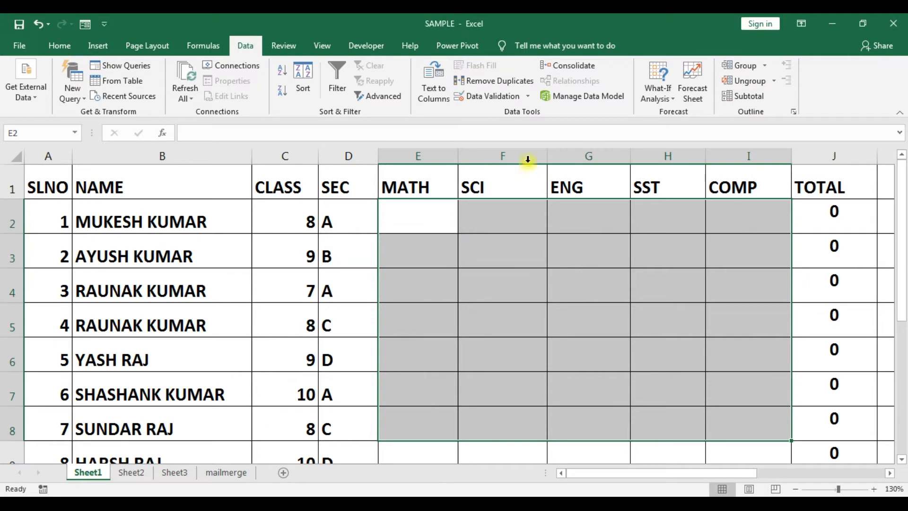
{"action": "left_click", "coordinate": [499, 99]}
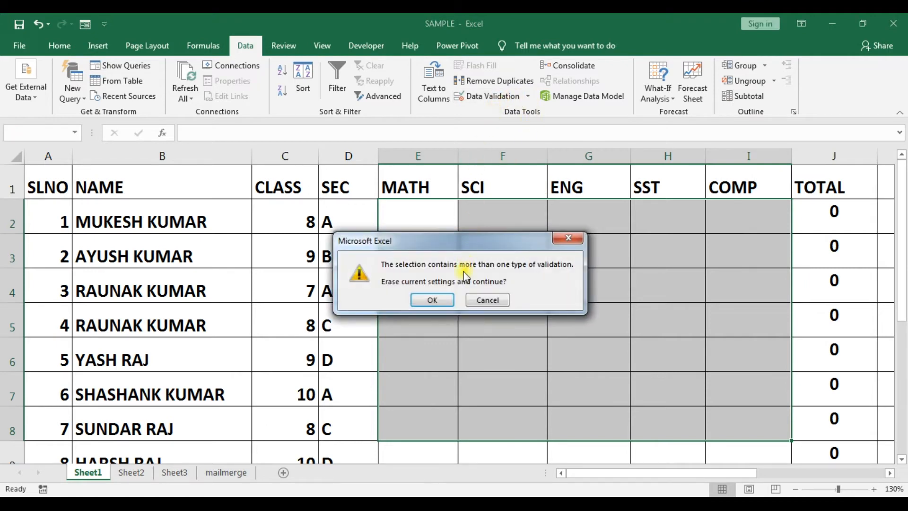
{"action": "left_click", "coordinate": [438, 298]}
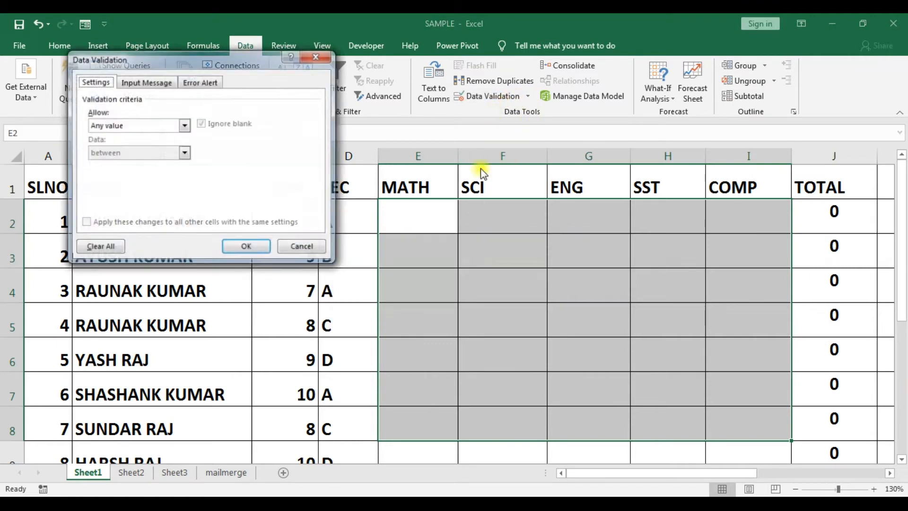
Restrict the subject cells to text length less than 10.
{"action": "left_click", "coordinate": [167, 126]}
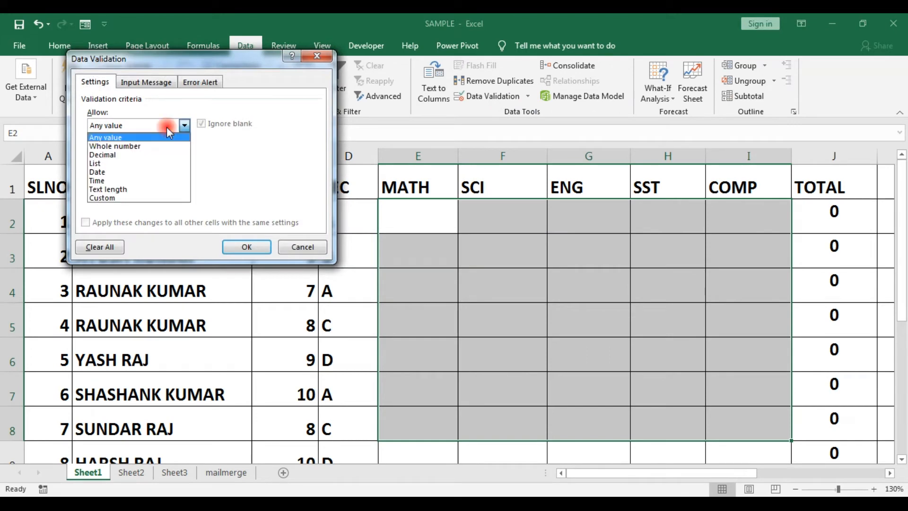
{"action": "left_click", "coordinate": [141, 180]}
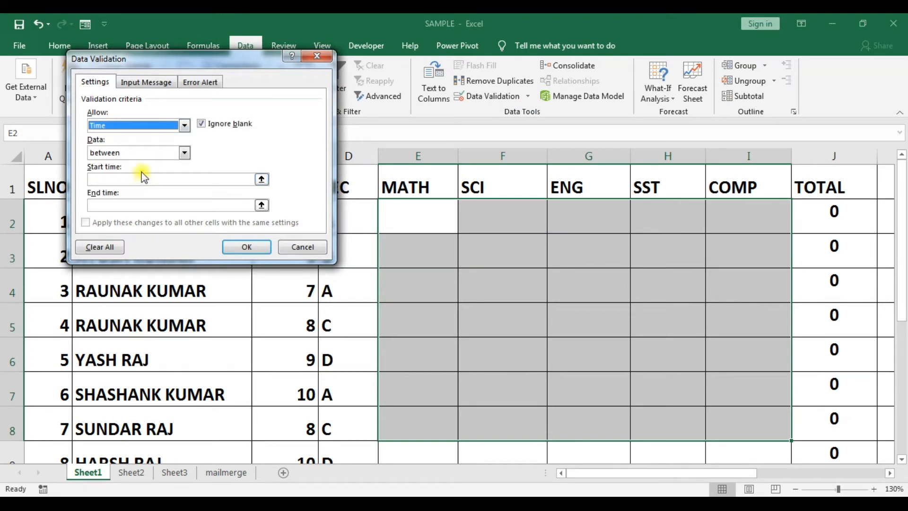
{"action": "left_click", "coordinate": [137, 154]}
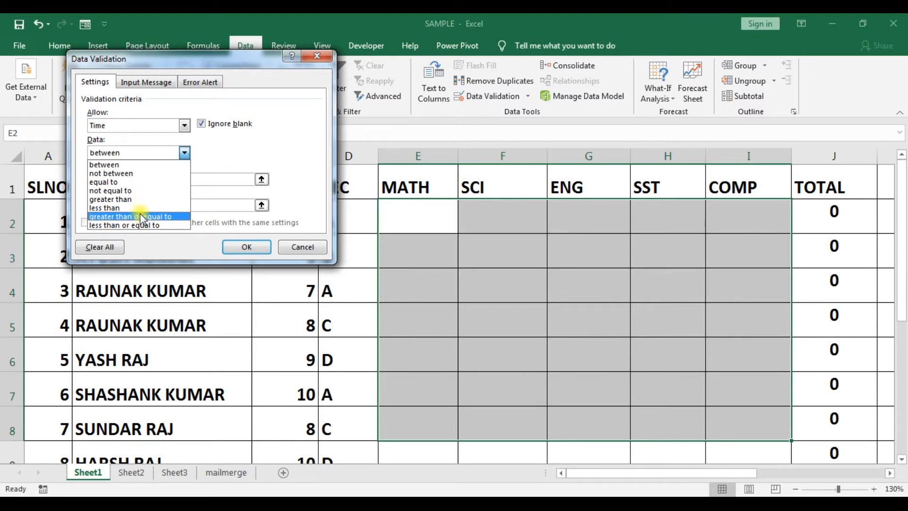
{"action": "left_click", "coordinate": [143, 129]}
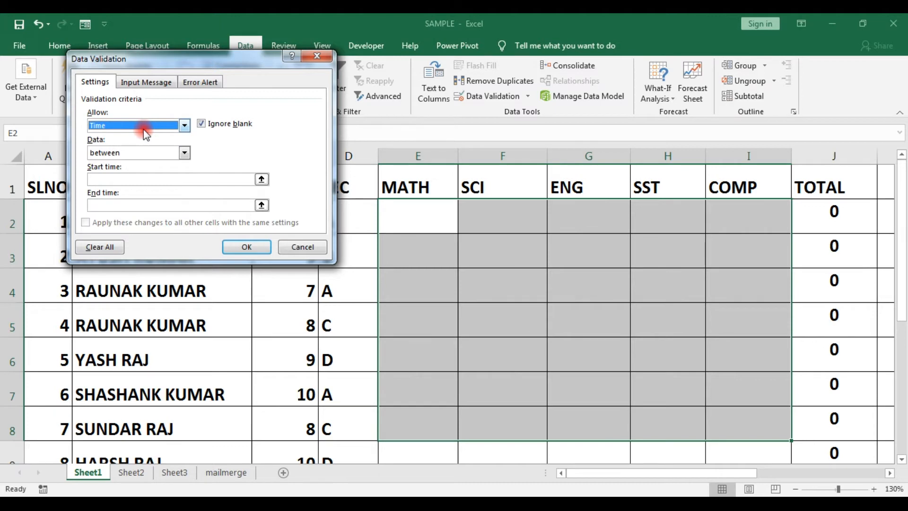
{"action": "left_click", "coordinate": [143, 129]}
{"action": "left_click", "coordinate": [130, 190]}
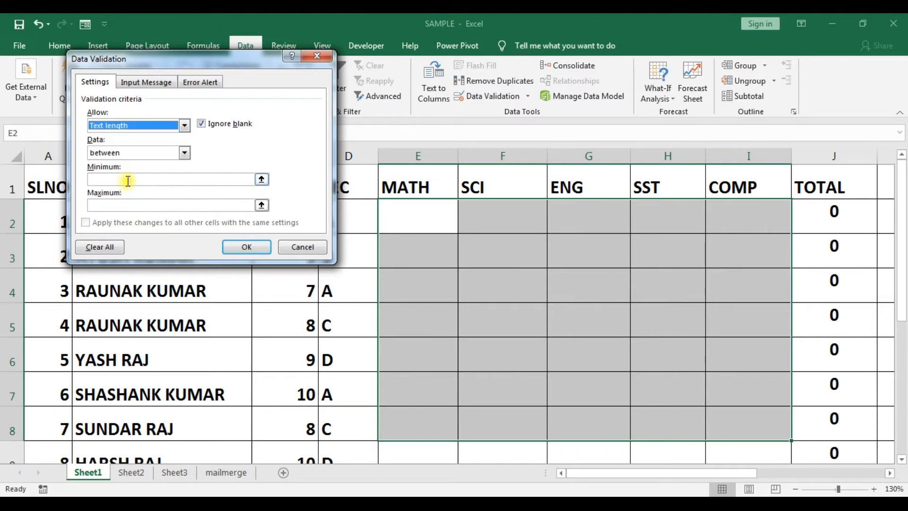
{"action": "left_click", "coordinate": [123, 153]}
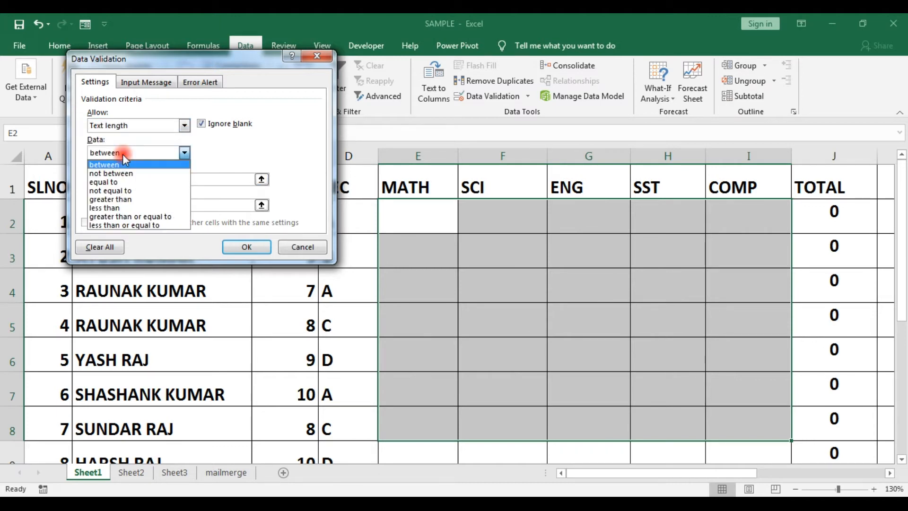
{"action": "left_click", "coordinate": [127, 208]}
{"action": "left_click", "coordinate": [123, 180]}
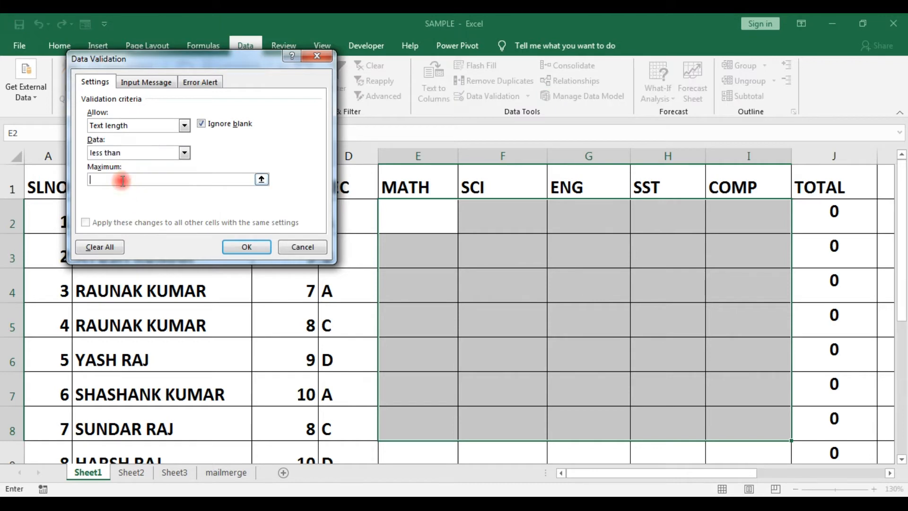
{"action": "type", "text": "10"}
{"action": "key", "text": "Return"}
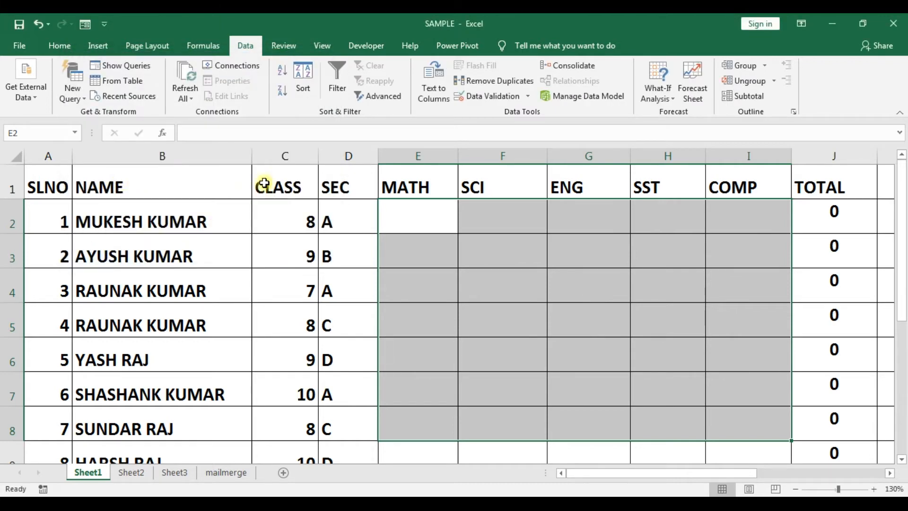
Enter MY NAME in cell E2 and make row 2 taller to show both lines.
{"action": "left_click", "coordinate": [425, 220]}
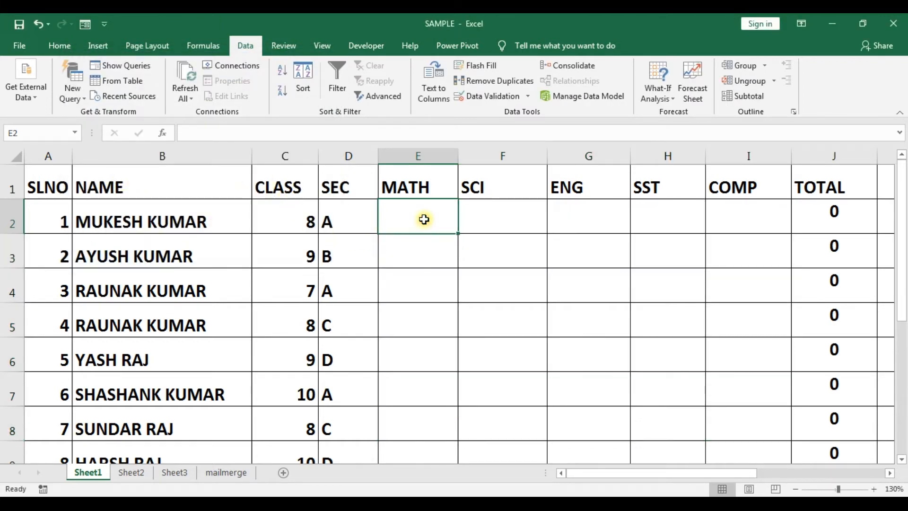
{"action": "type", "text": "MY"}
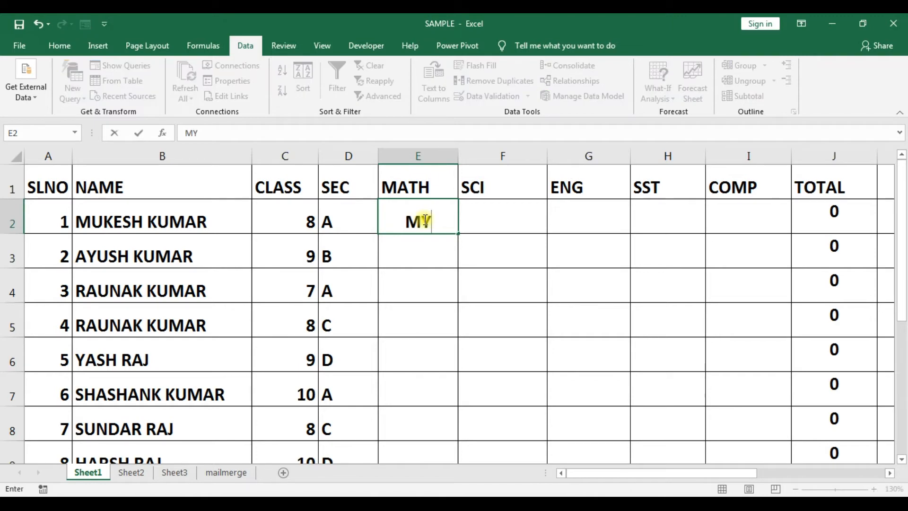
{"action": "type", "text": " NAME"}
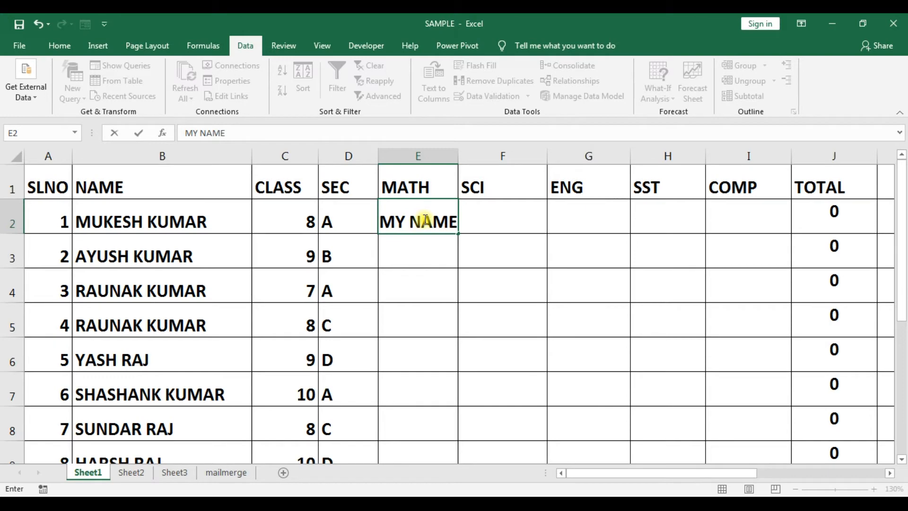
{"action": "key", "text": "Return"}
{"action": "left_click_drag", "start_coordinate": [5, 233], "coordinate": [81, 258]}
Try HELLO HOW ARE YOU in E3, see it rejected, and clear it so E3 stays empty.
{"action": "left_click", "coordinate": [433, 284]}
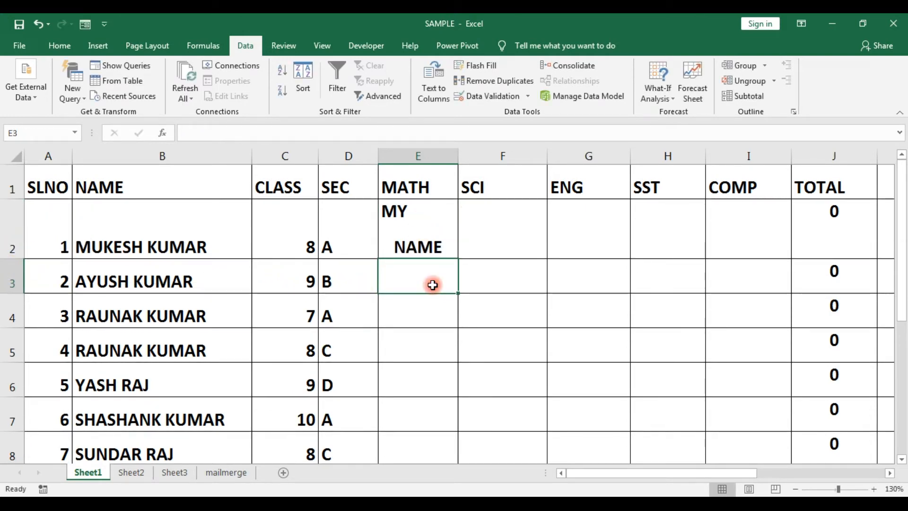
{"action": "type", "text": "HELLO"}
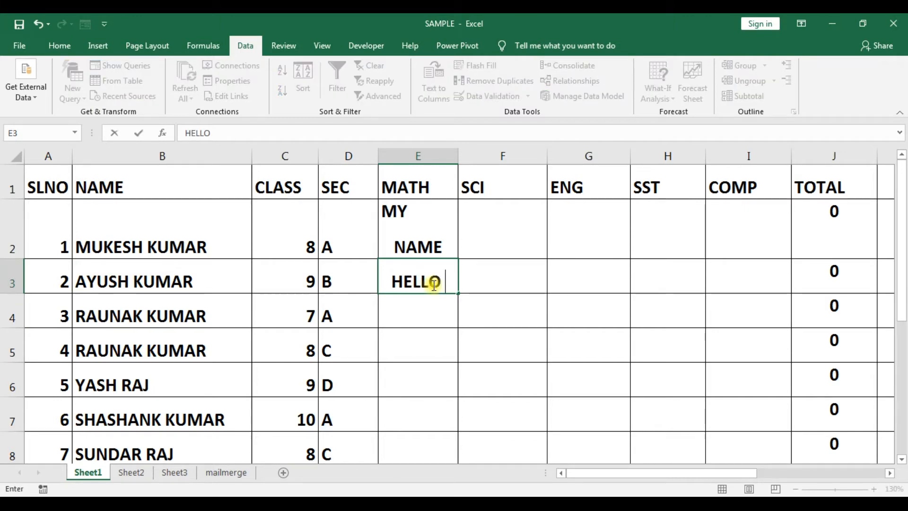
{"action": "type", "text": " HOW"}
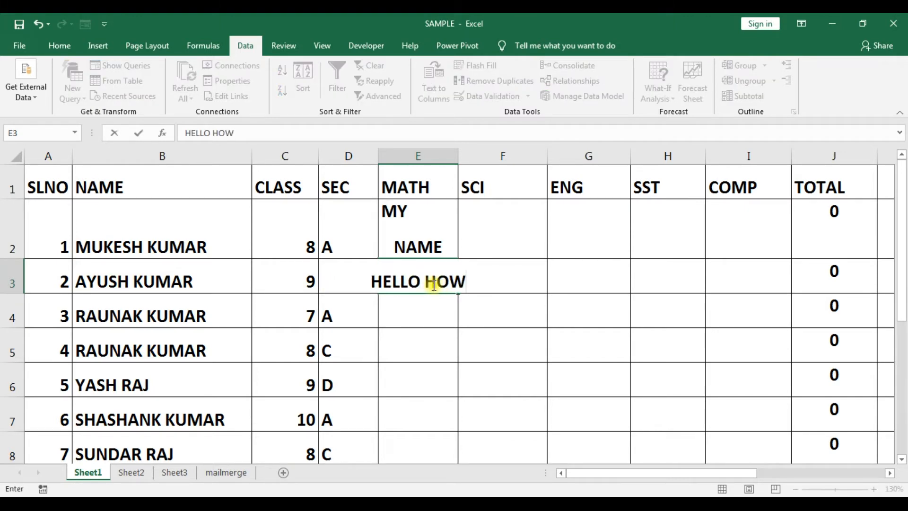
{"action": "type", "text": " ARE "}
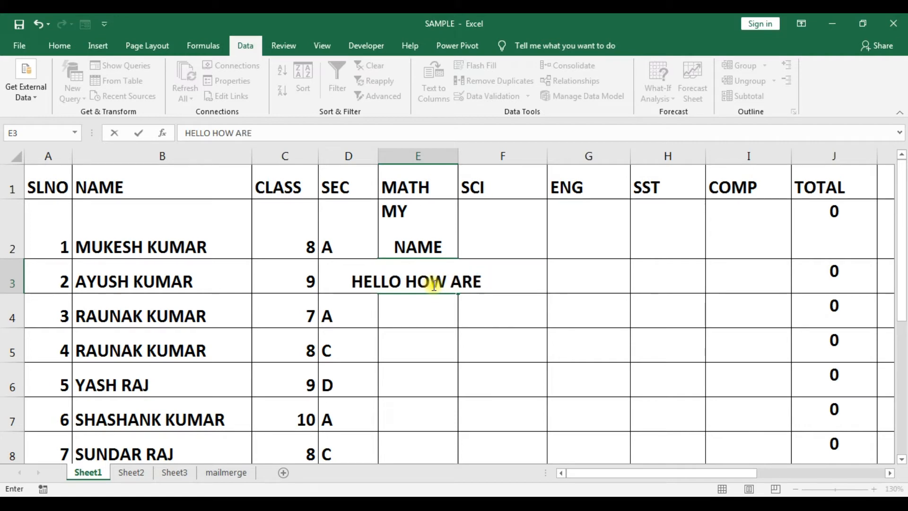
{"action": "type", "text": "T"}
{"action": "key", "text": "BackSpace"}
{"action": "type", "text": "UO"}
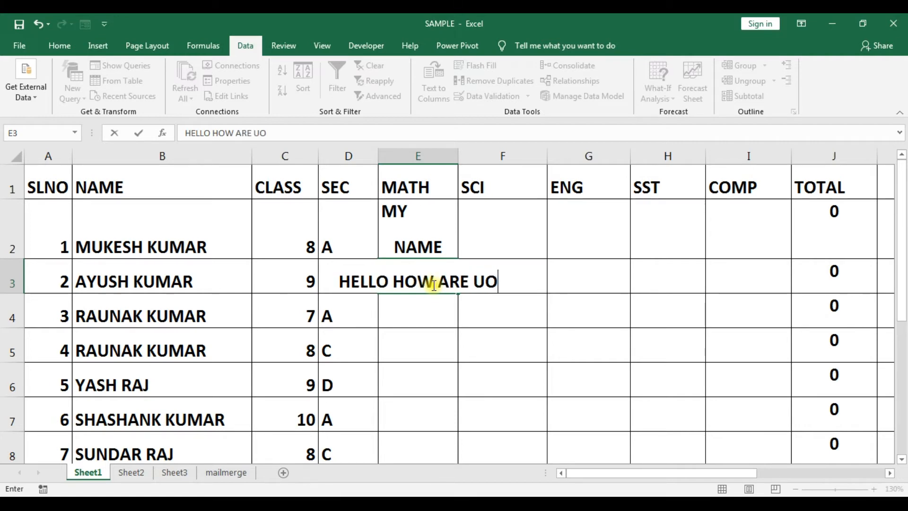
{"action": "key", "text": "BackSpace"}
{"action": "key", "text": "BackSpace"}
{"action": "type", "text": "YOU"}
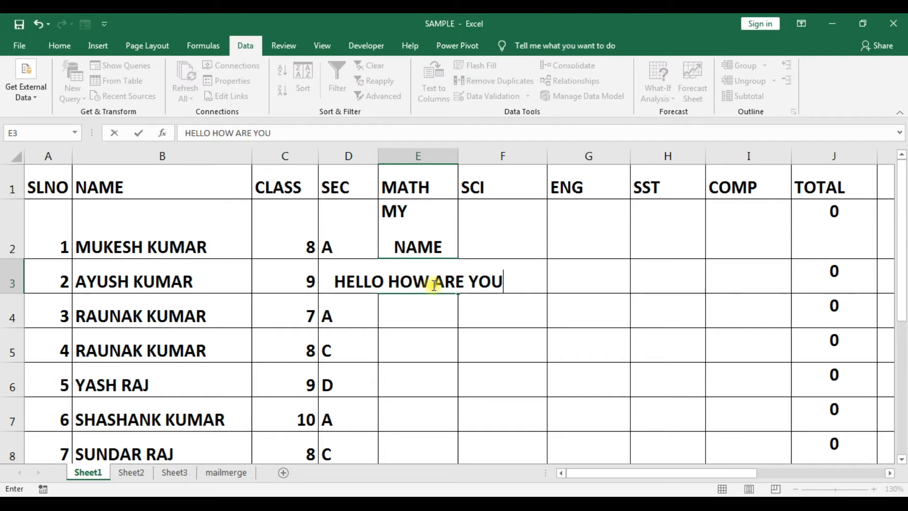
{"action": "key", "text": "Return"}
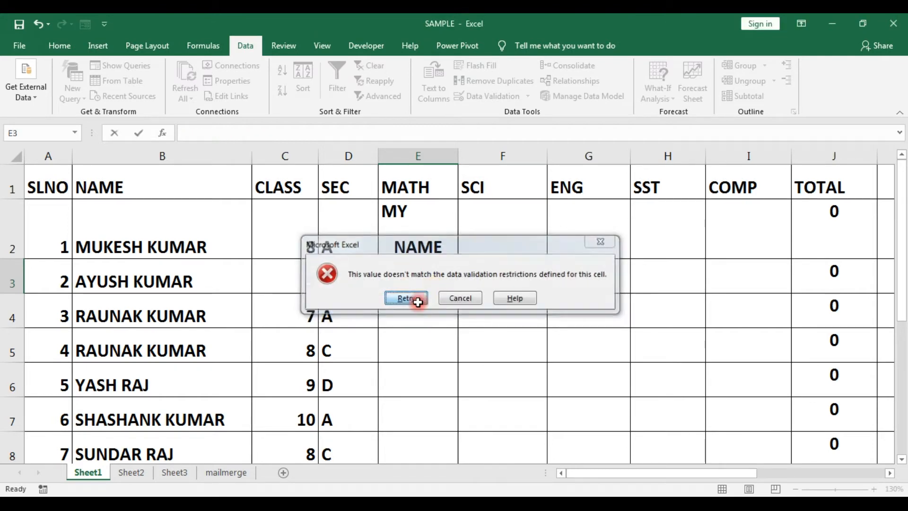
{"action": "left_click", "coordinate": [416, 300]}
{"action": "key", "text": "BackSpace"}
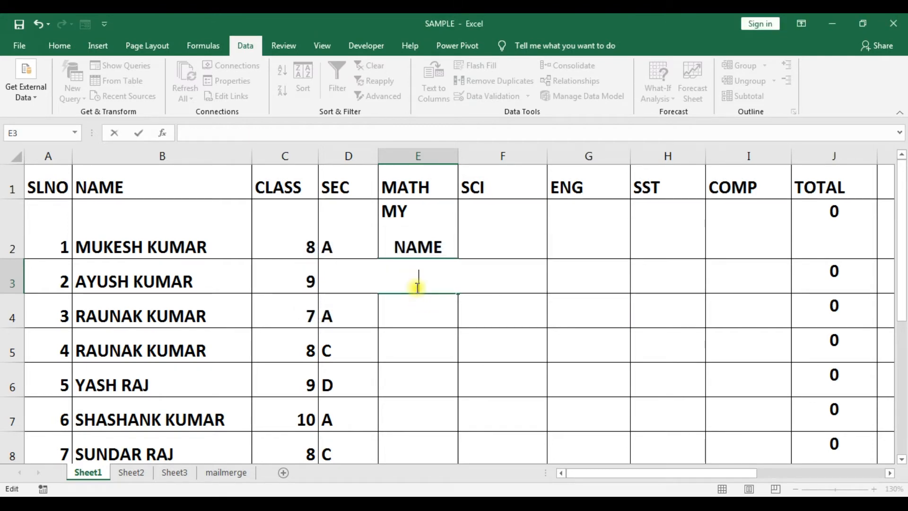
{"action": "left_click", "coordinate": [400, 337]}
{"action": "left_click_drag", "start_coordinate": [396, 218], "coordinate": [741, 444]}
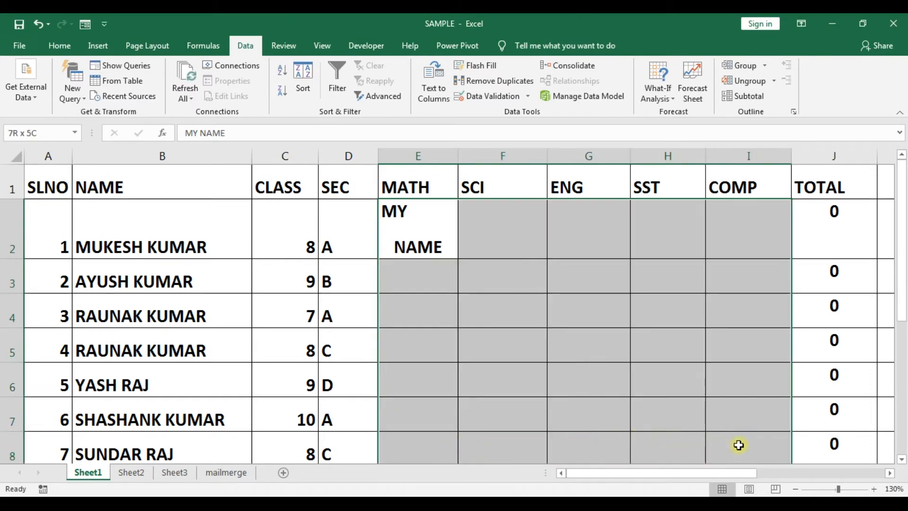
Clear the validation circles and set the subject cells' rule condition to equal to 12.
{"action": "left_click", "coordinate": [527, 96]}
{"action": "left_click", "coordinate": [520, 144]}
{"action": "left_click", "coordinate": [499, 103]}
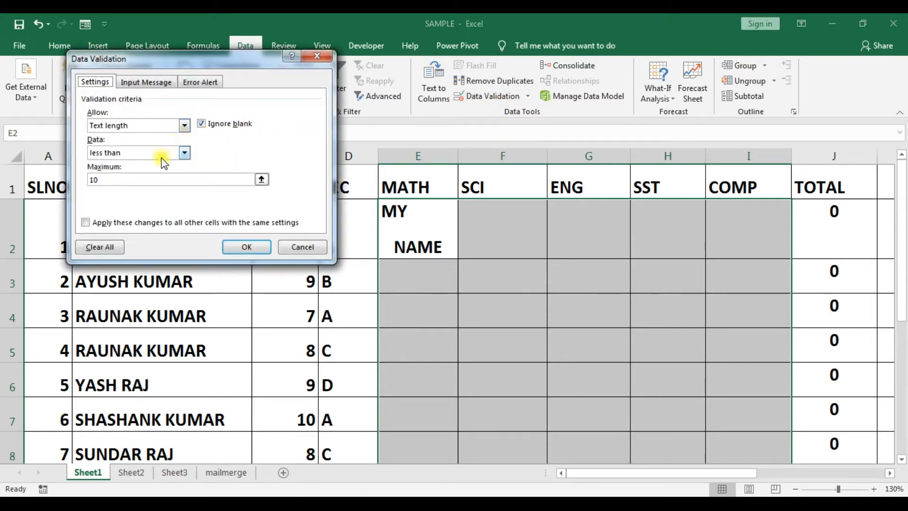
{"action": "left_click", "coordinate": [166, 153]}
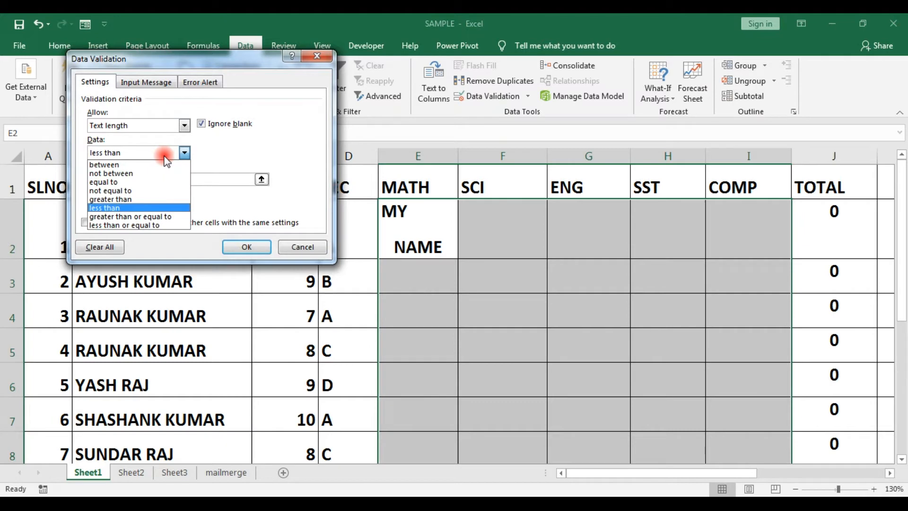
{"action": "left_click", "coordinate": [132, 184]}
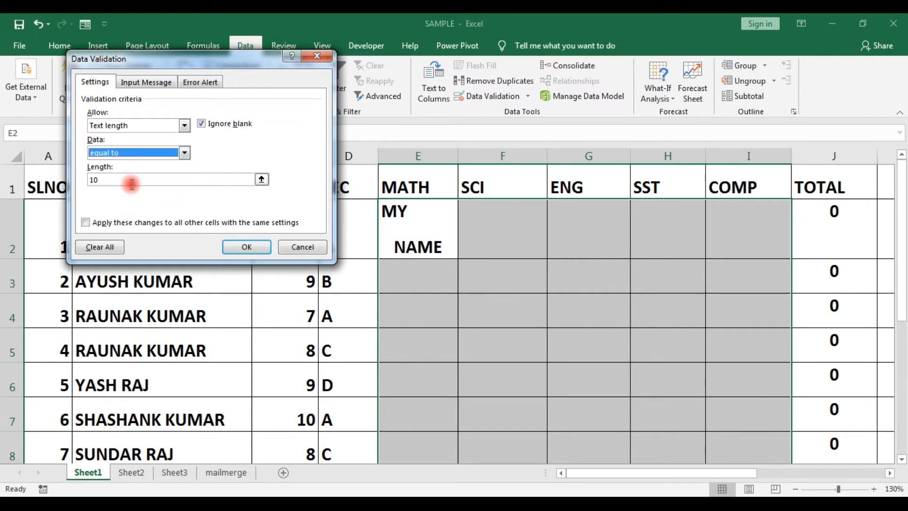
{"action": "left_click", "coordinate": [138, 154]}
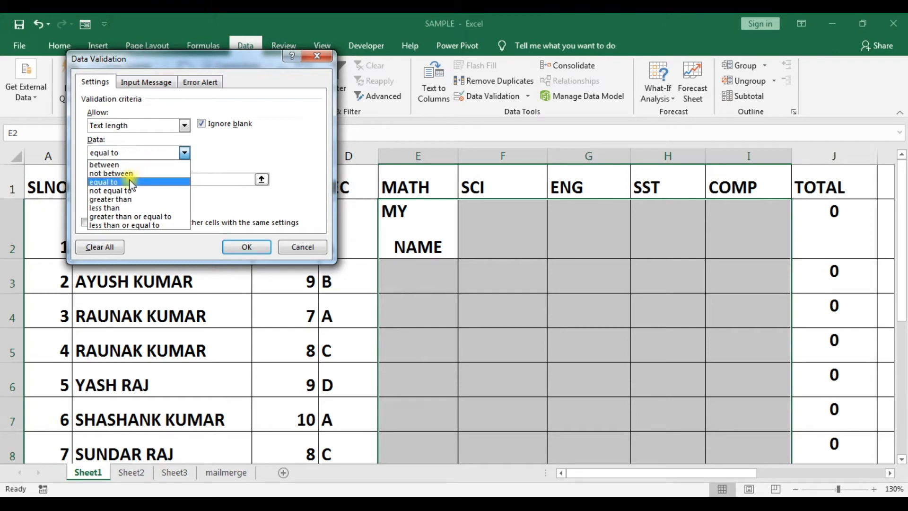
{"action": "left_click", "coordinate": [125, 180]}
{"action": "left_click", "coordinate": [128, 182]}
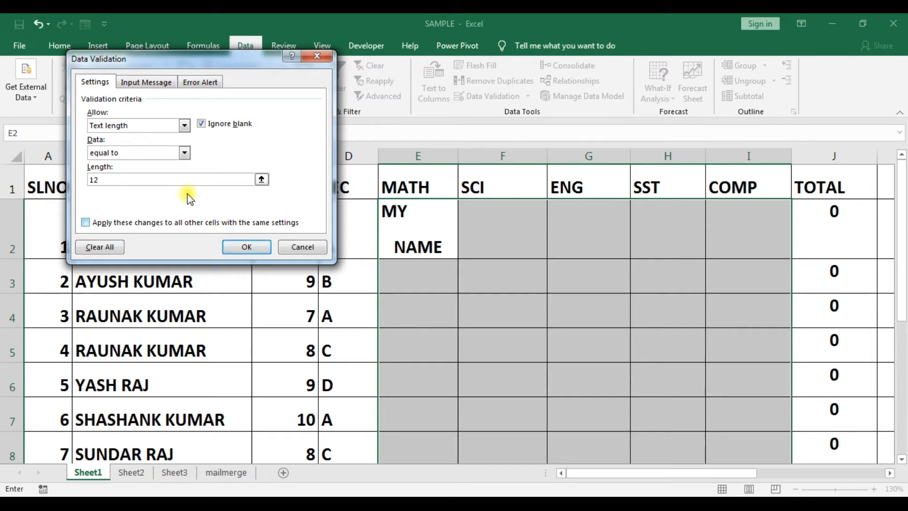
{"action": "left_click", "coordinate": [148, 126]}
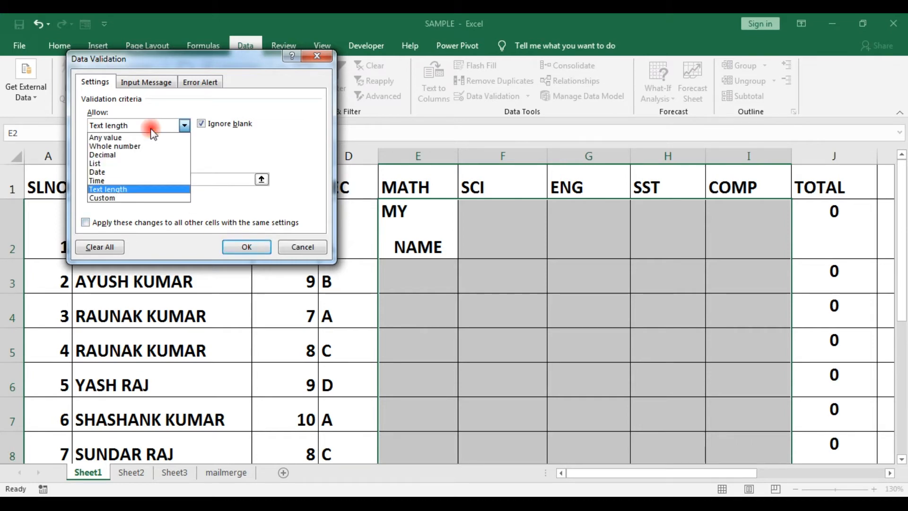
{"action": "left_click", "coordinate": [137, 146]}
{"action": "left_click", "coordinate": [133, 126]}
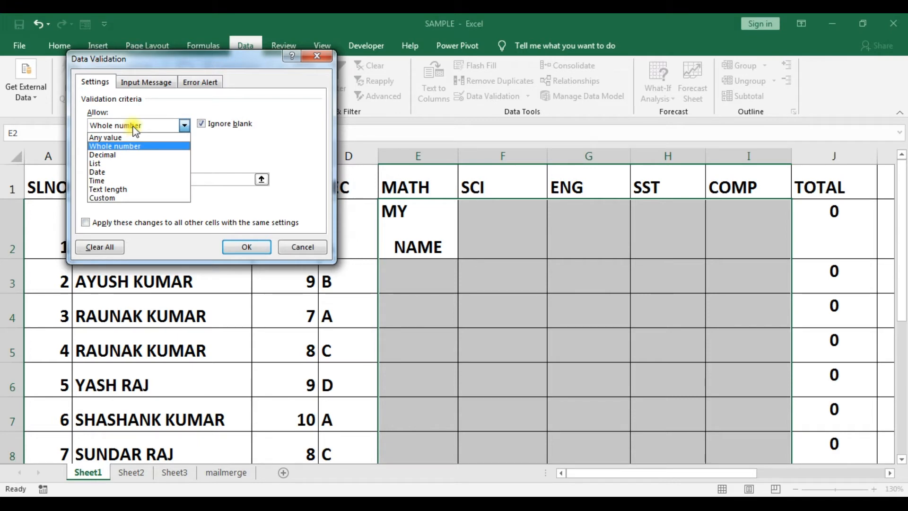
{"action": "left_click", "coordinate": [134, 127]}
{"action": "left_click", "coordinate": [246, 246]}
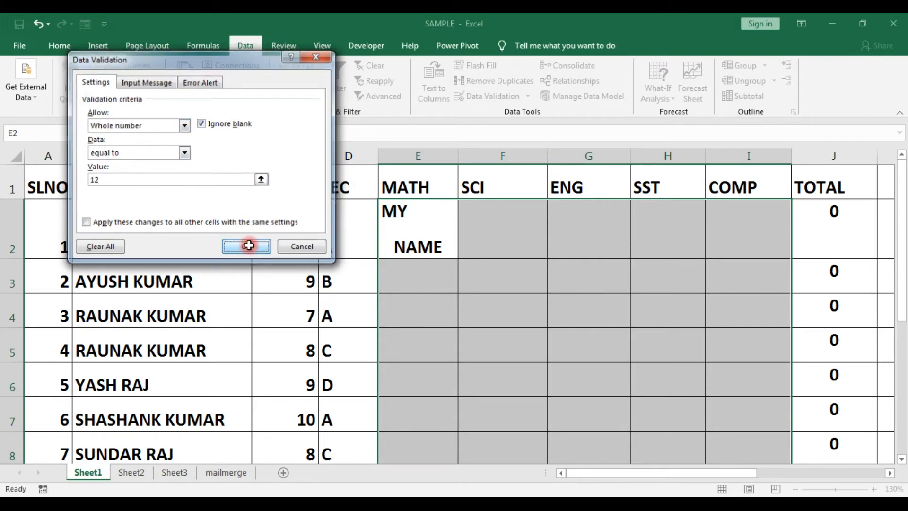
{"action": "left_click", "coordinate": [531, 230]}
{"action": "type", "text": "12"}
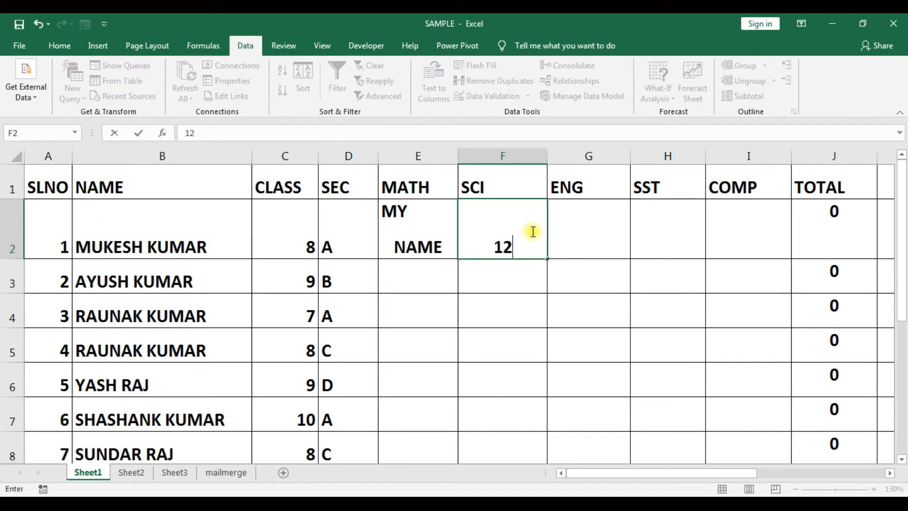
{"action": "type", "text": "36212222"}
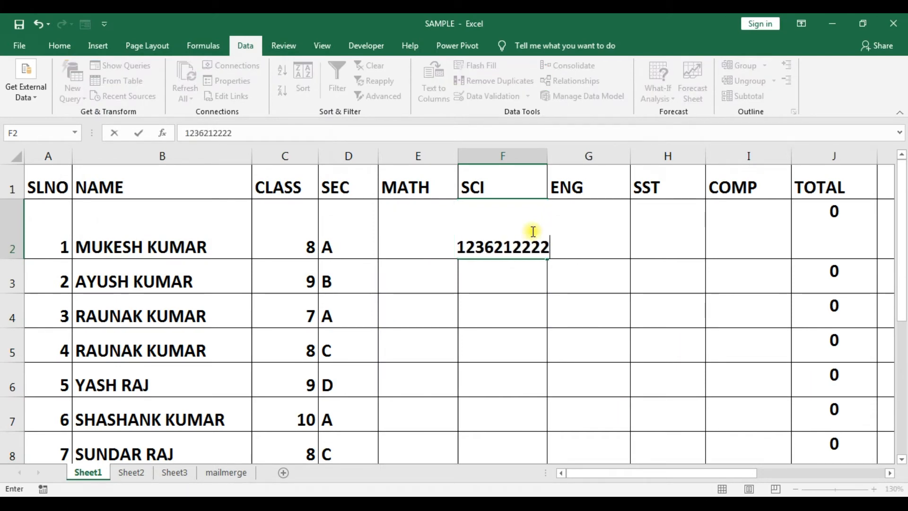
{"action": "key", "text": "Return"}
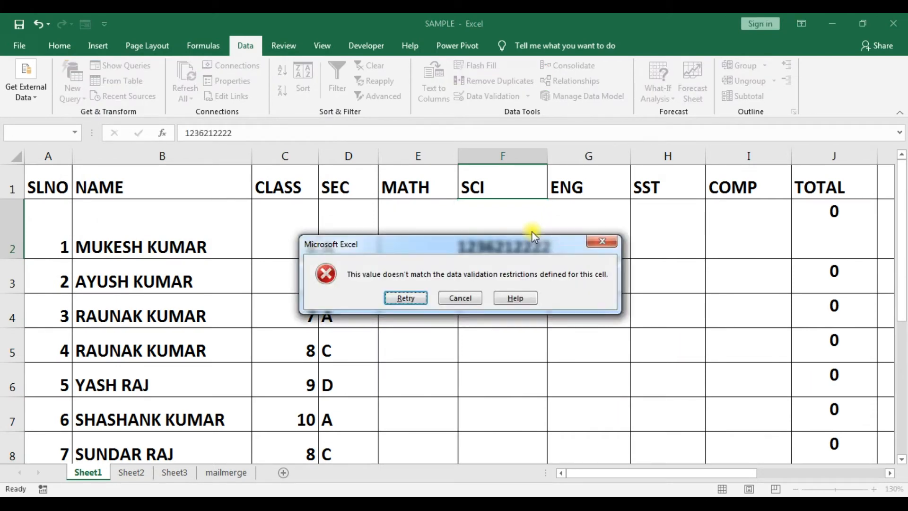
{"action": "key", "text": "Escape"}
{"action": "type", "text": "1"}
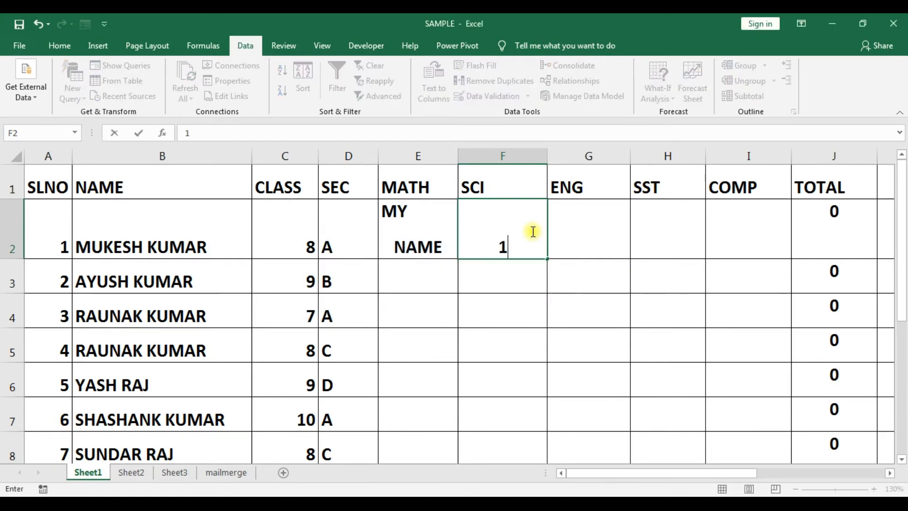
{"action": "type", "text": "23612361236"}
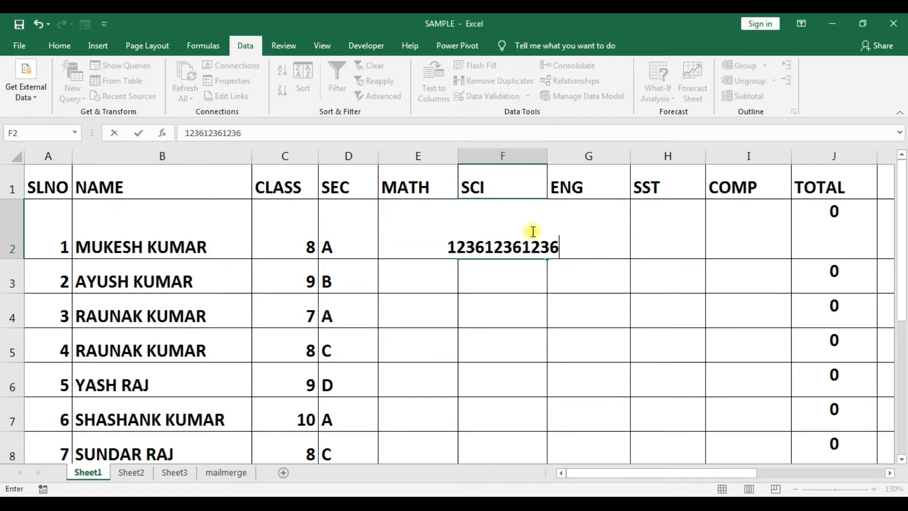
{"action": "key", "text": "Return"}
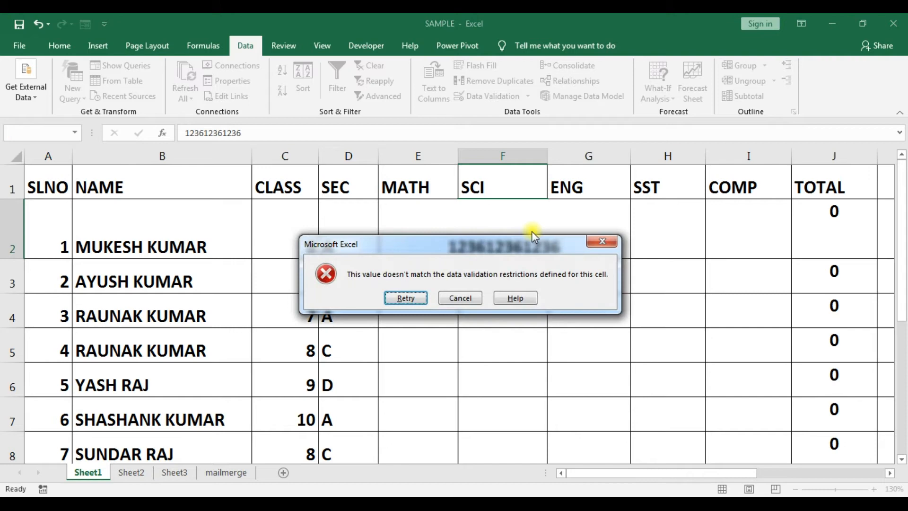
{"action": "key", "text": "Return"}
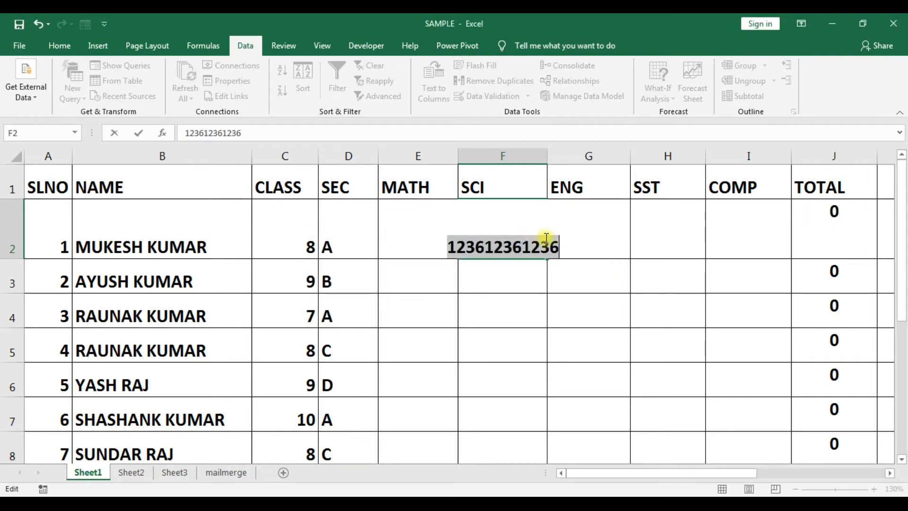
{"action": "left_click_drag", "start_coordinate": [555, 246], "coordinate": [449, 246]}
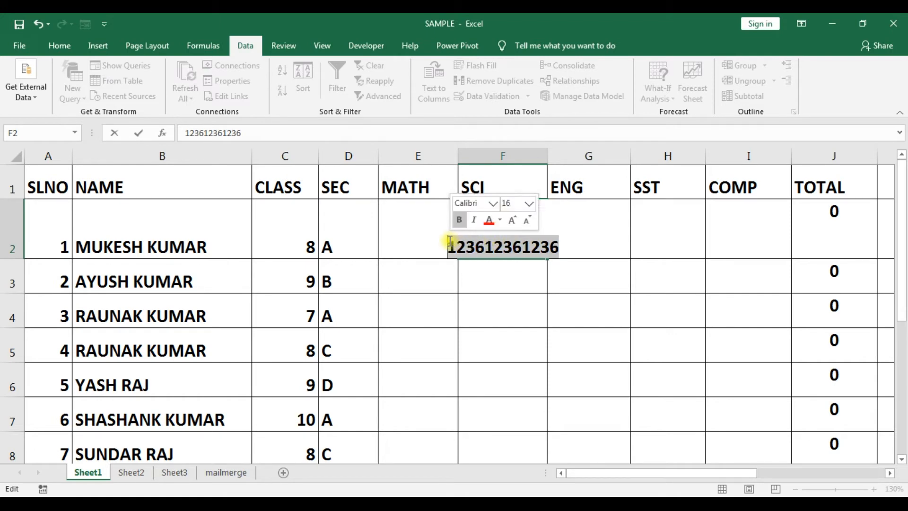
{"action": "left_click", "coordinate": [477, 271]}
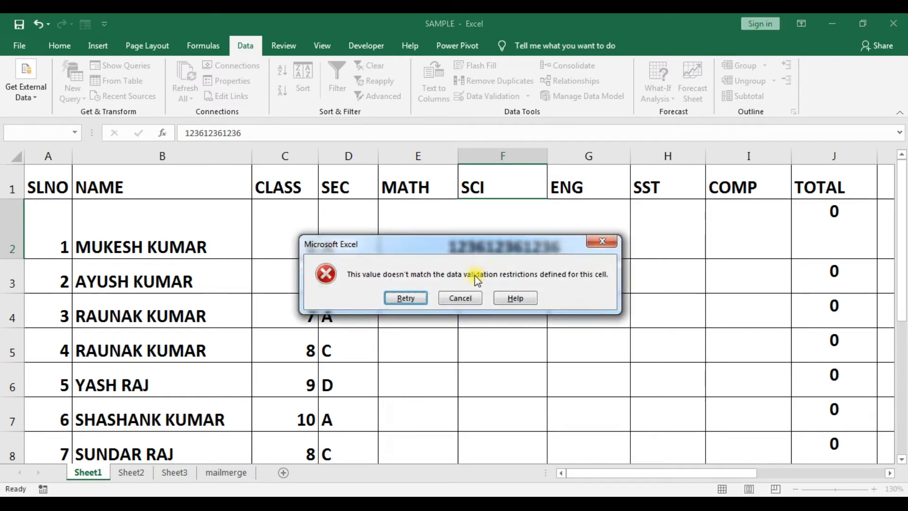
{"action": "left_click", "coordinate": [387, 300]}
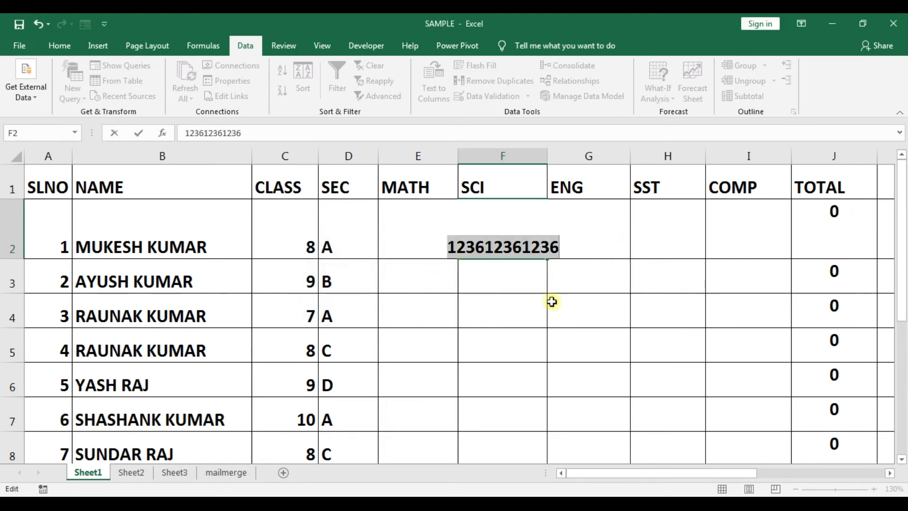
{"action": "left_click", "coordinate": [551, 299]}
{"action": "left_click", "coordinate": [597, 242]}
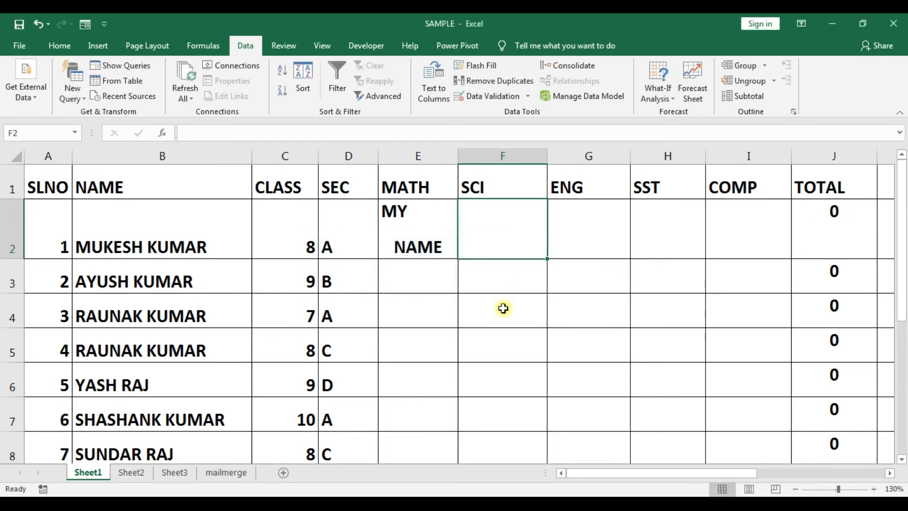
Select the subject cells from E2, erase their mixed validation, and choose Whole number, equal to.
{"action": "left_click_drag", "start_coordinate": [427, 239], "coordinate": [770, 454]}
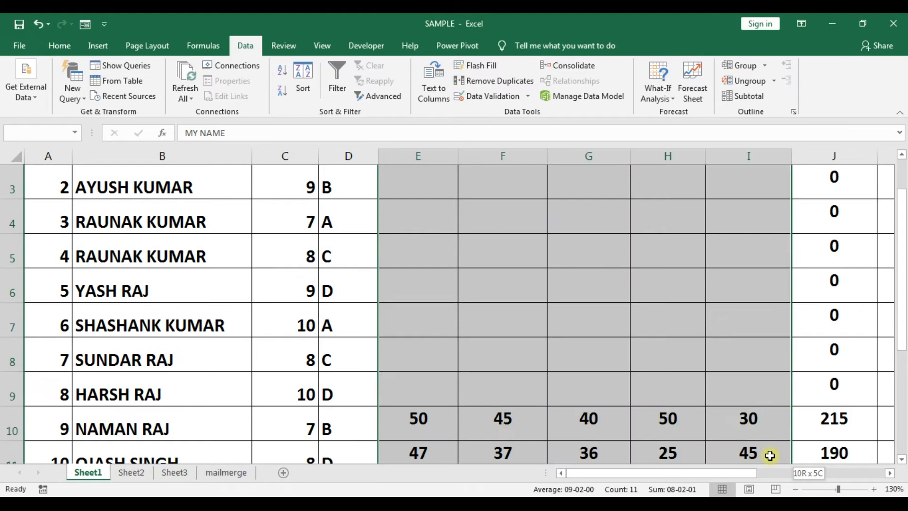
{"action": "scroll", "coordinate": [544, 344], "scroll_direction": "up", "scroll_amount": 1}
{"action": "scroll", "coordinate": [543, 344], "scroll_direction": "up", "scroll_amount": 1}
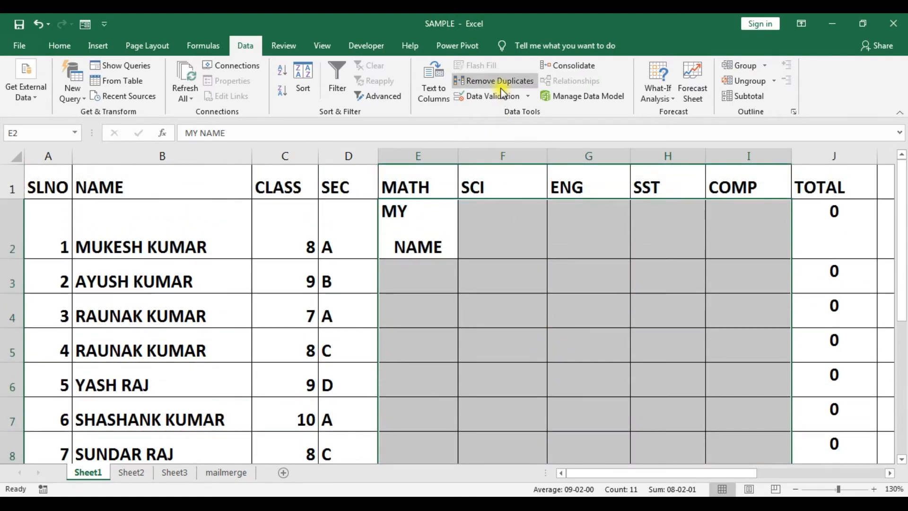
{"action": "left_click", "coordinate": [526, 96]}
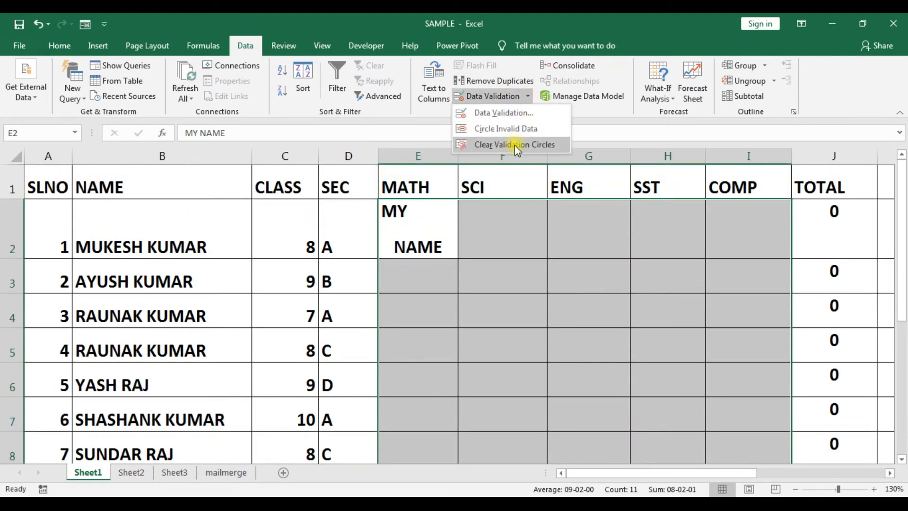
{"action": "left_click", "coordinate": [514, 144]}
{"action": "left_click", "coordinate": [487, 96]}
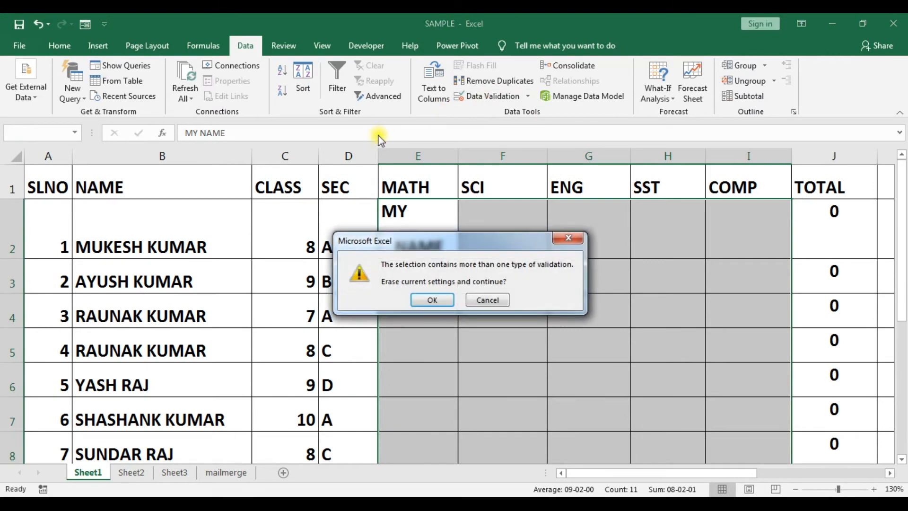
{"action": "left_click", "coordinate": [426, 303]}
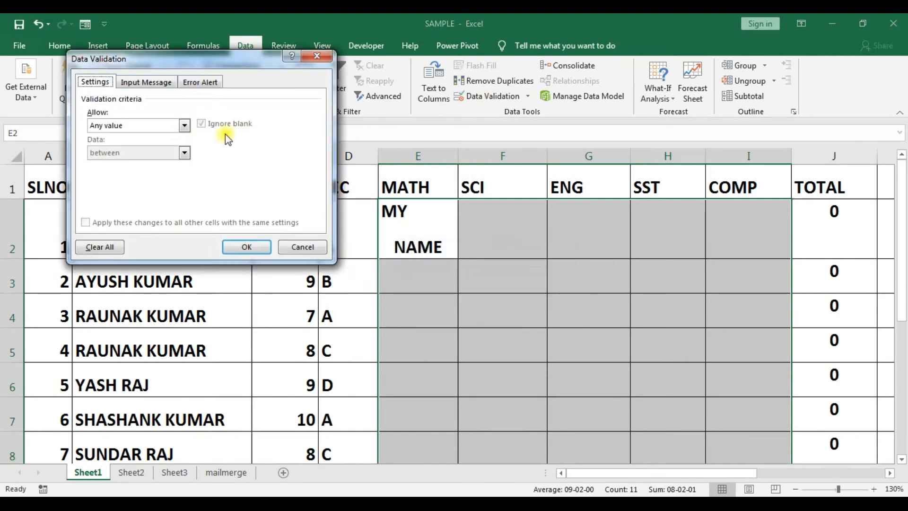
{"action": "left_click", "coordinate": [171, 129]}
{"action": "left_click", "coordinate": [141, 141]}
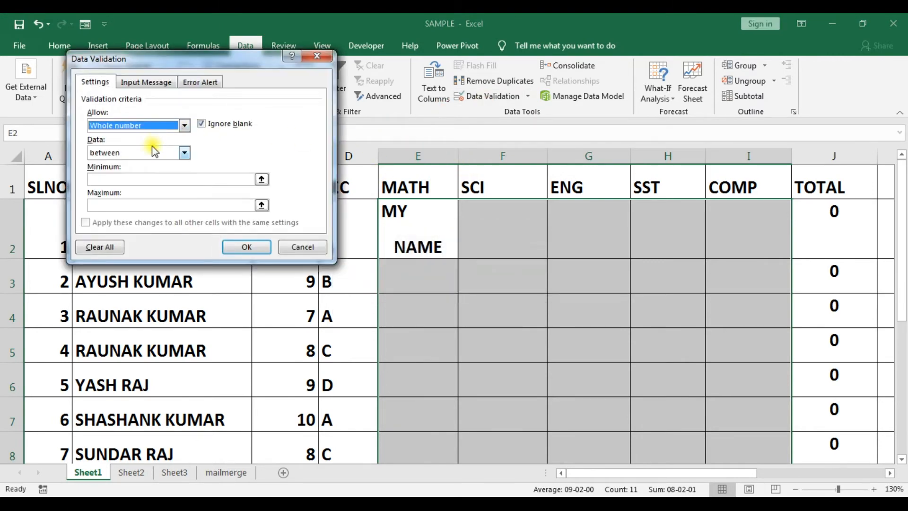
{"action": "left_click", "coordinate": [152, 154]}
{"action": "left_click", "coordinate": [136, 181]}
{"action": "left_click", "coordinate": [135, 181]}
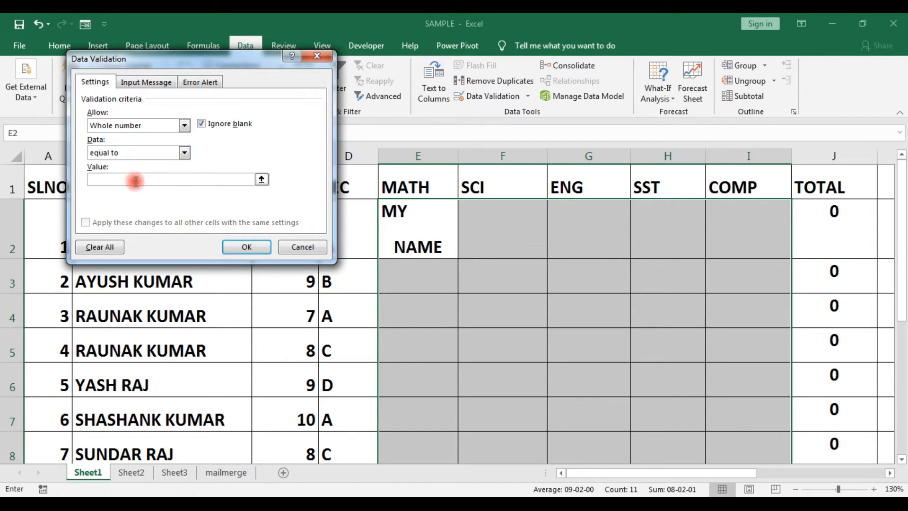
{"action": "type", "text": "1"}
{"action": "key", "text": "Return"}
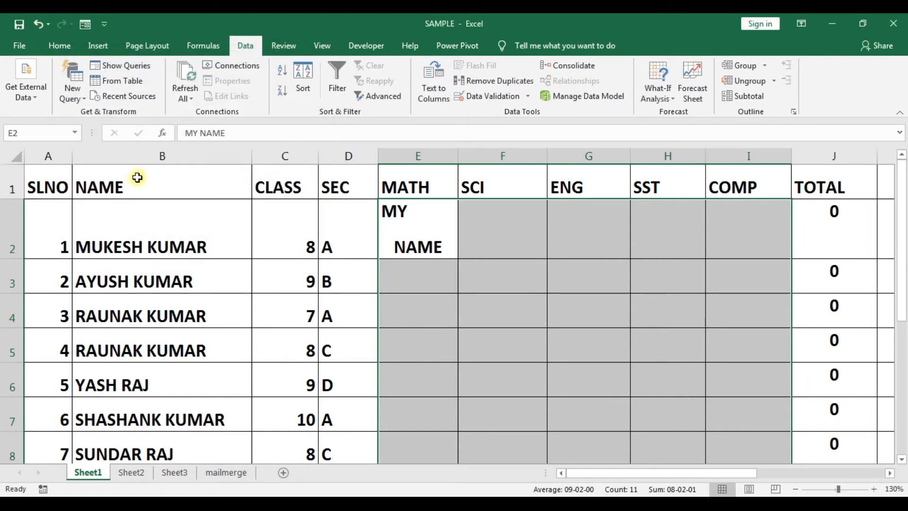
{"action": "left_click", "coordinate": [583, 306]}
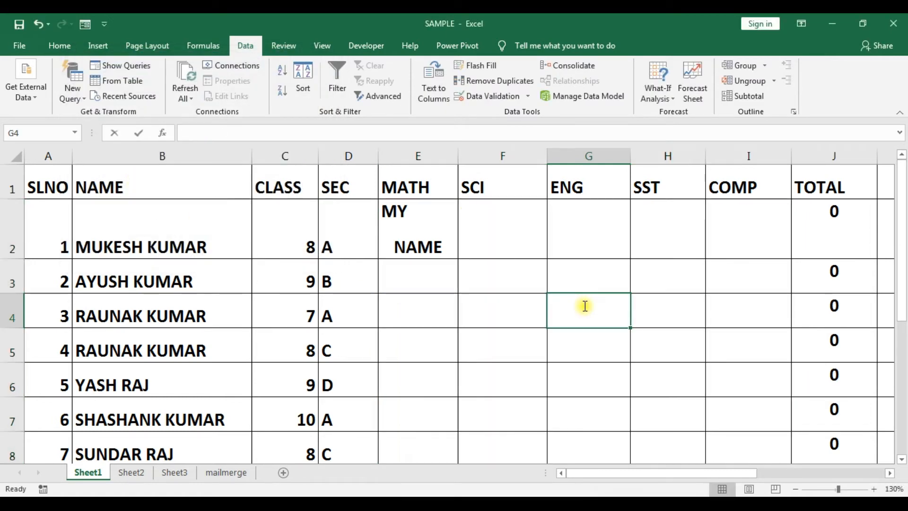
{"action": "type", "text": "1258457858"}
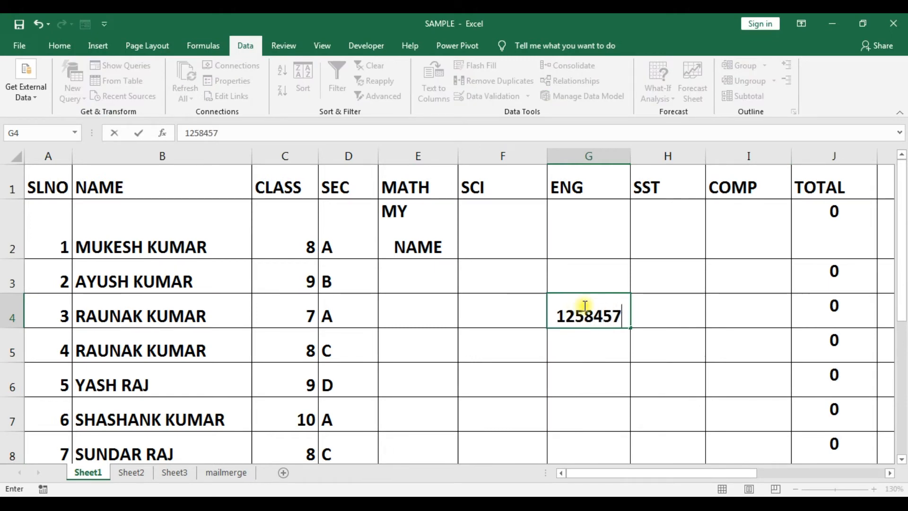
{"action": "key", "text": "Return"}
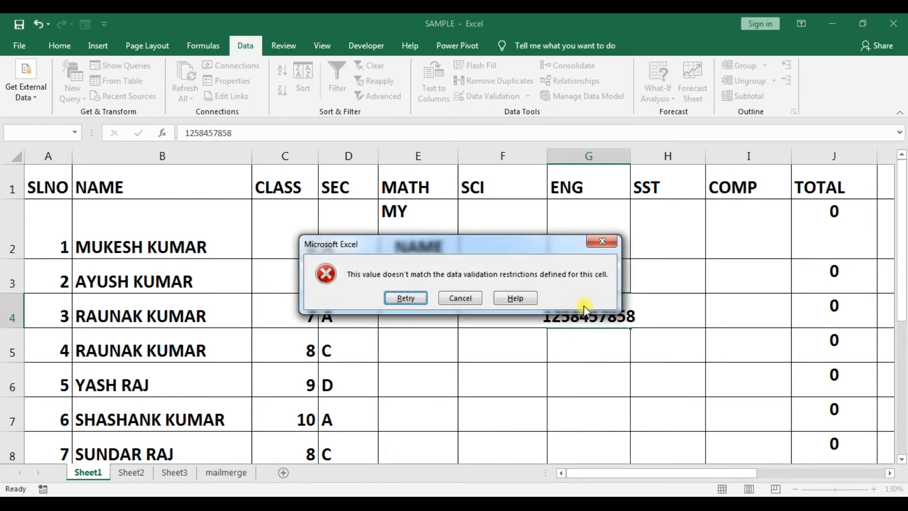
{"action": "left_click", "coordinate": [405, 298]}
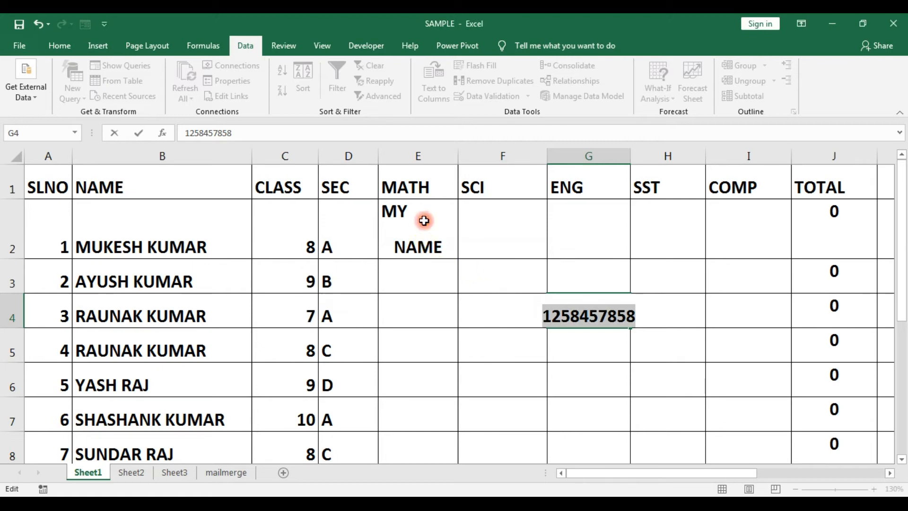
{"action": "key", "text": "Return"}
{"action": "left_click", "coordinate": [606, 245]}
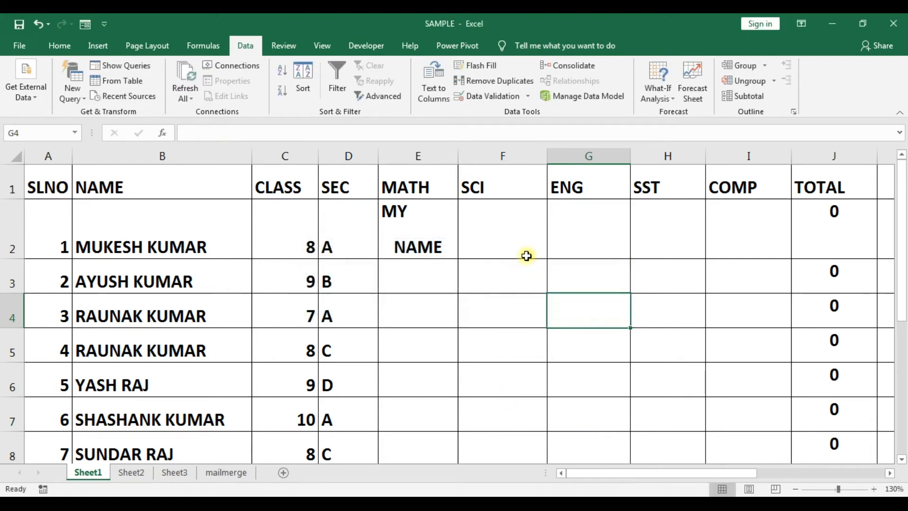
{"action": "scroll", "coordinate": [520, 284], "scroll_direction": "down", "scroll_amount": 11}
Select C37:F46 and start a validation rule with the less than or equal to condition.
{"action": "left_click", "coordinate": [315, 225]}
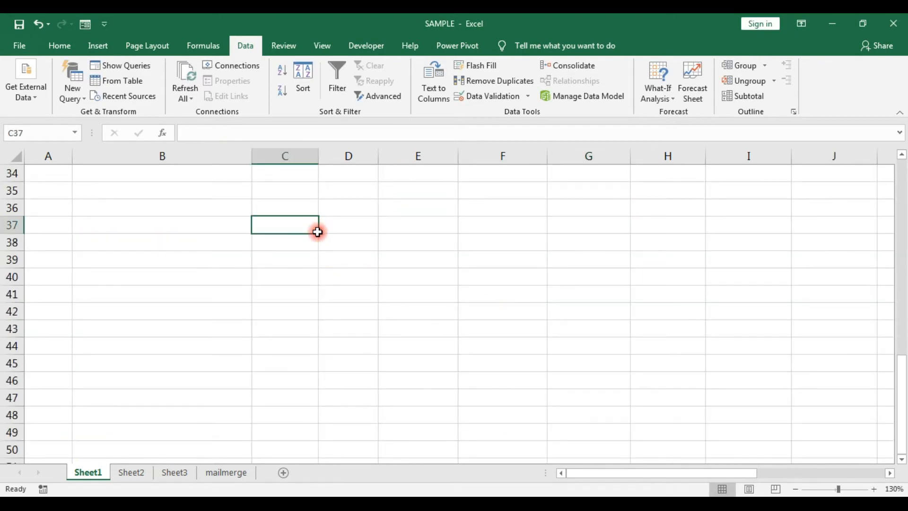
{"action": "left_click_drag", "start_coordinate": [315, 225], "coordinate": [521, 379]}
{"action": "left_click", "coordinate": [490, 101]}
{"action": "left_click", "coordinate": [172, 129]}
{"action": "left_click", "coordinate": [147, 147]}
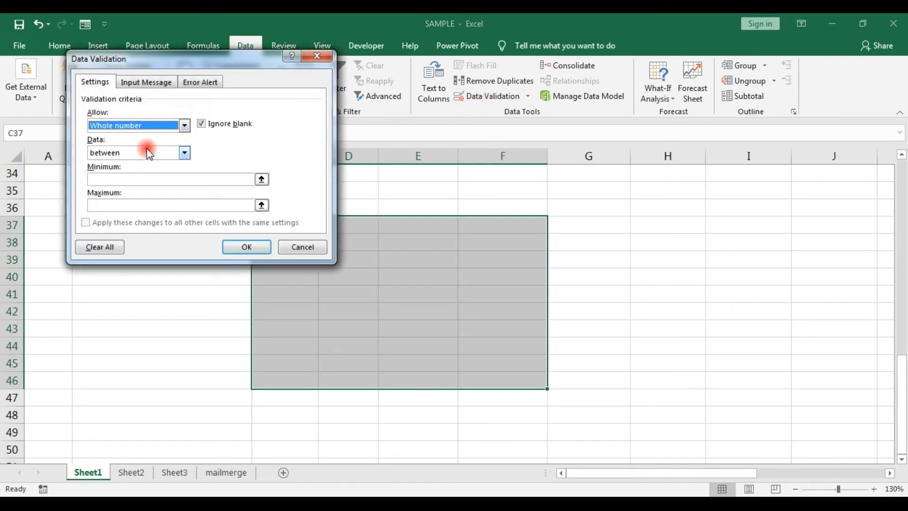
{"action": "left_click", "coordinate": [147, 153]}
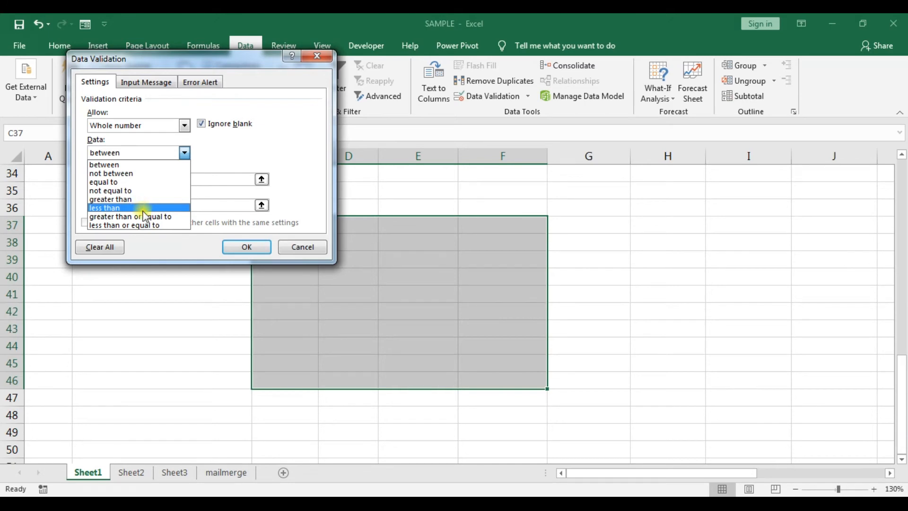
{"action": "left_click", "coordinate": [146, 225]}
{"action": "left_click", "coordinate": [150, 179]}
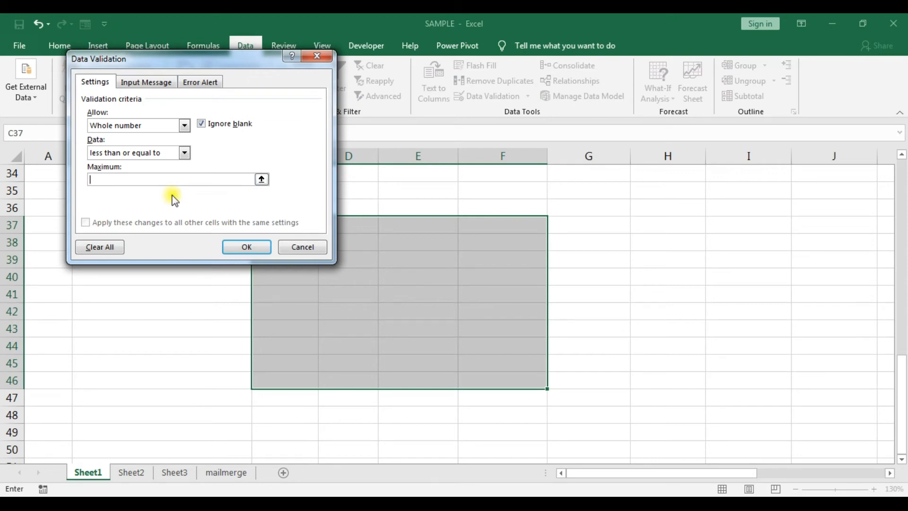
Switch the rule to Text length with a maximum of 12 and apply it.
{"action": "left_click", "coordinate": [185, 126]}
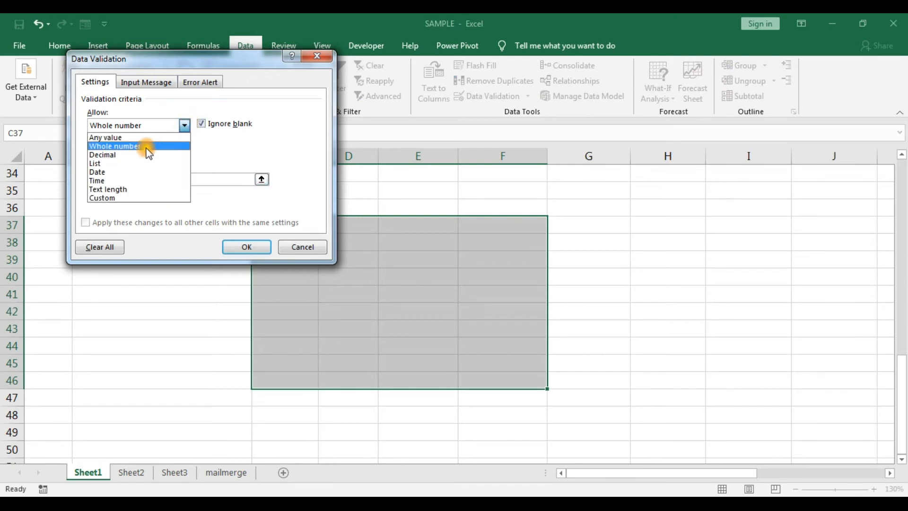
{"action": "left_click", "coordinate": [158, 189]}
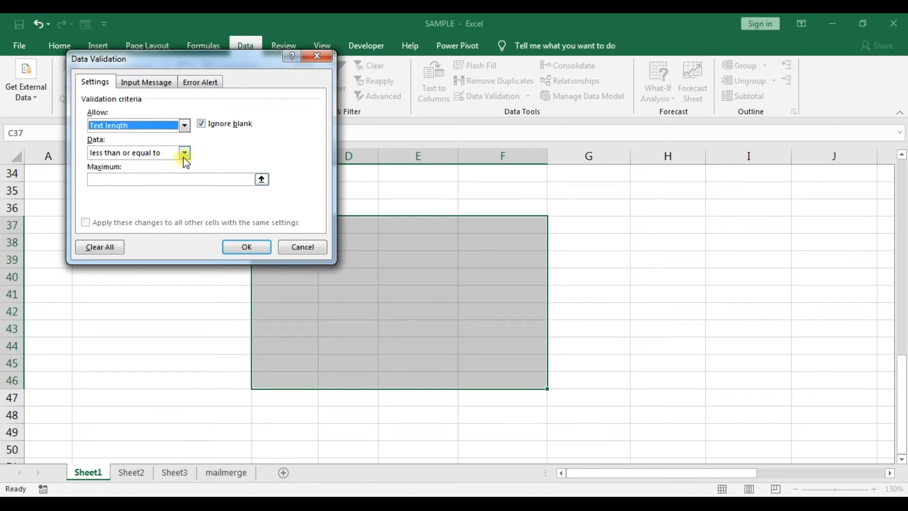
{"action": "left_click", "coordinate": [169, 176]}
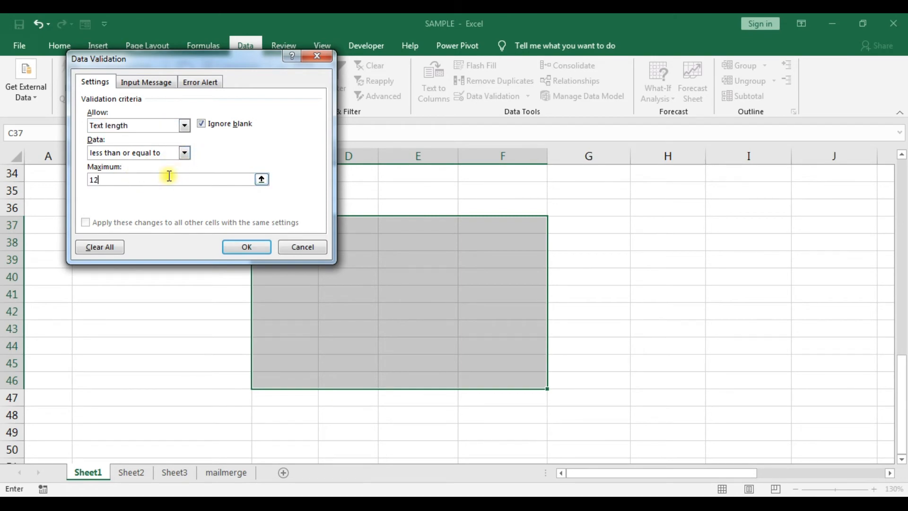
{"action": "type", "text": "12"}
{"action": "key", "text": "Return"}
{"action": "left_click", "coordinate": [297, 227]}
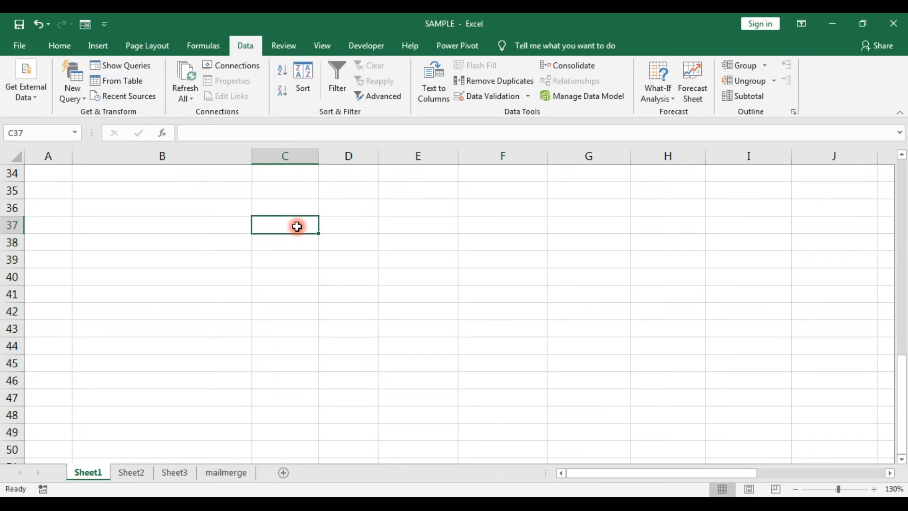
{"action": "type", "text": "1236456366"}
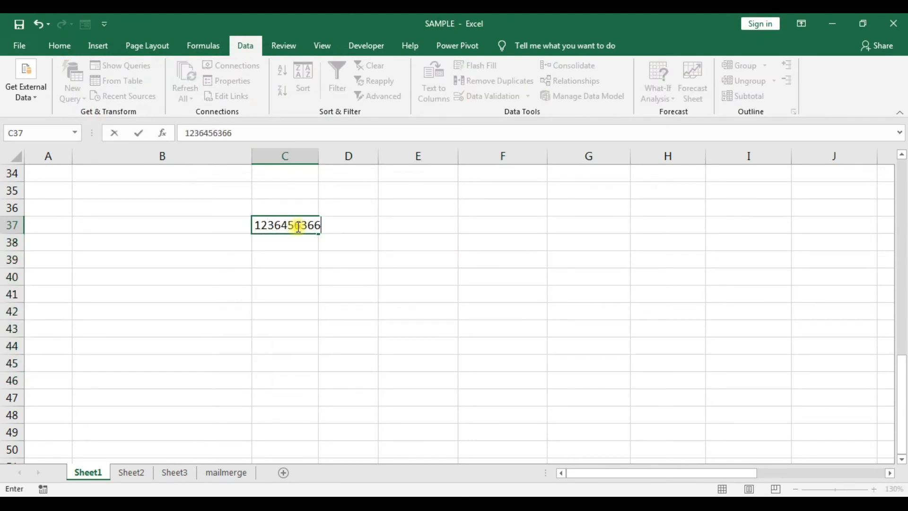
{"action": "key", "text": "Return"}
{"action": "left_click", "coordinate": [297, 226]}
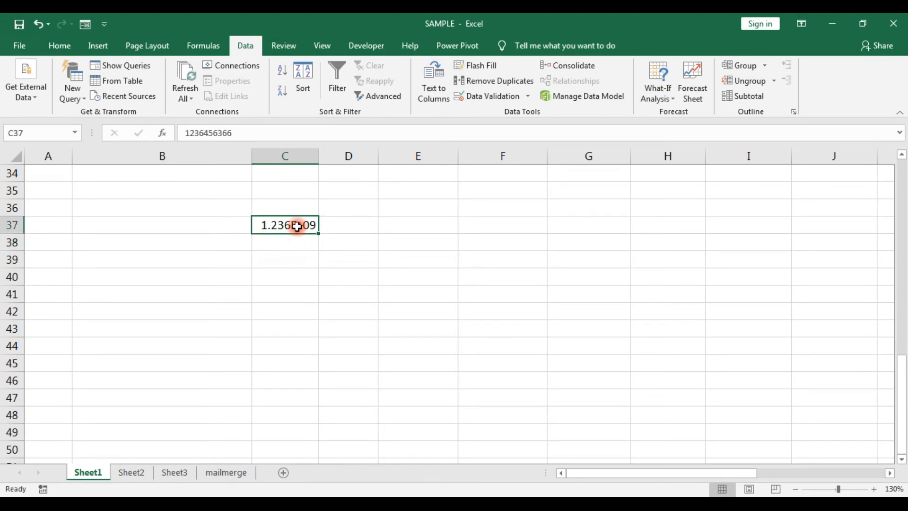
{"action": "left_click_drag", "start_coordinate": [318, 156], "coordinate": [406, 165]}
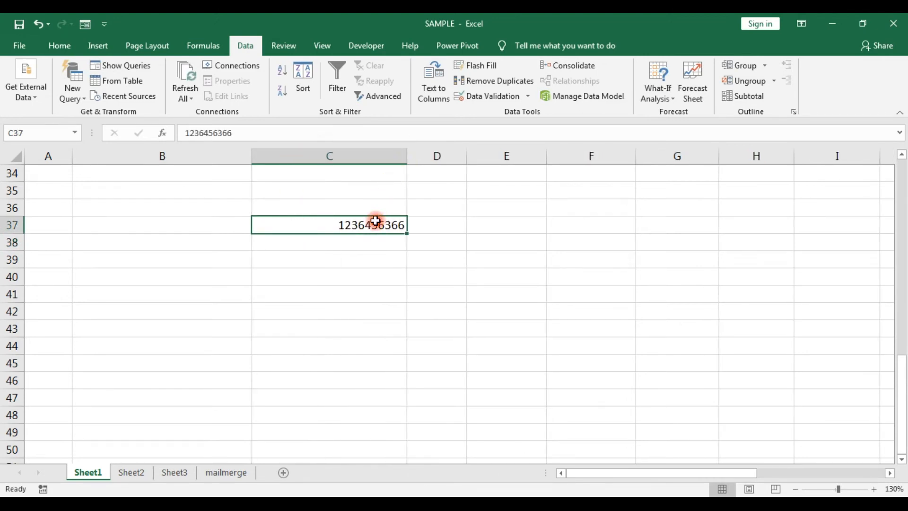
{"action": "scroll", "coordinate": [376, 221], "scroll_direction": "up", "scroll_amount": 11}
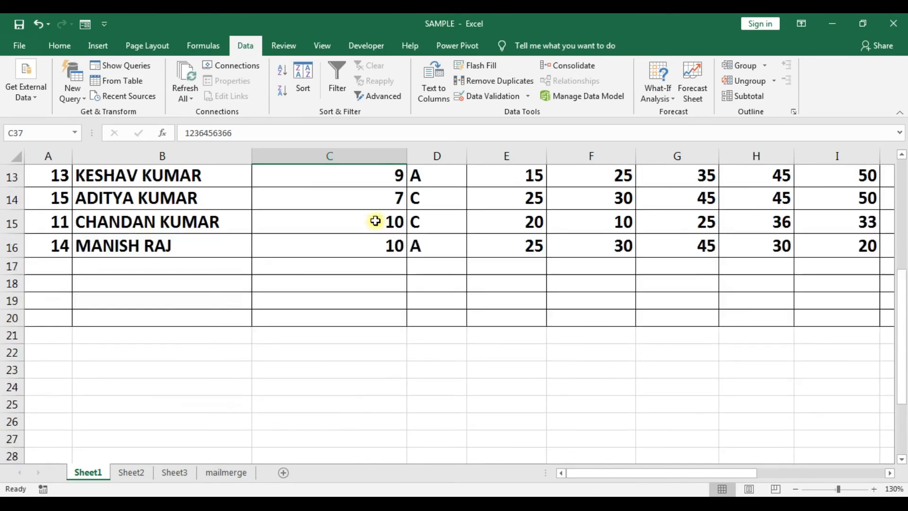
Select the mark cells E2:I9, back out of Data Validation, and clear MY NAME from E2.
{"action": "left_click", "coordinate": [502, 228]}
{"action": "left_click_drag", "start_coordinate": [530, 282], "coordinate": [855, 268]}
{"action": "scroll", "coordinate": [854, 275], "scroll_direction": "up", "scroll_amount": 2}
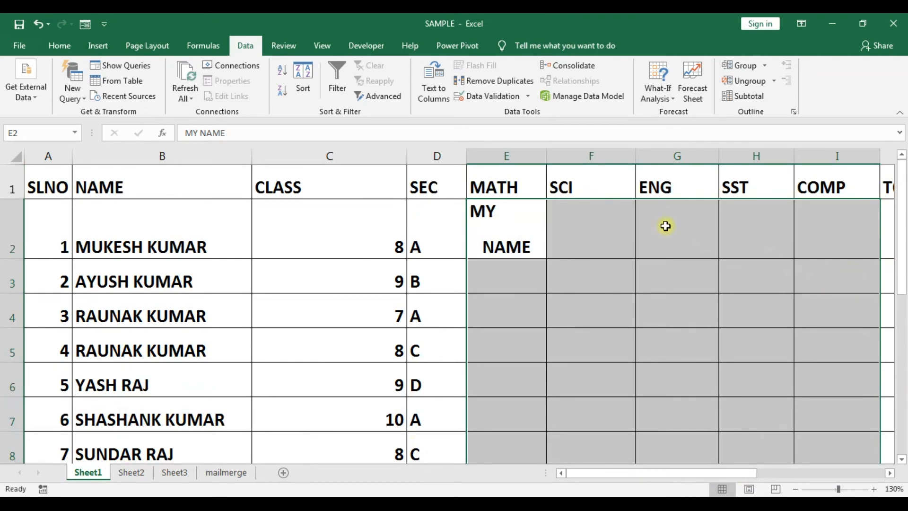
{"action": "left_click", "coordinate": [528, 97]}
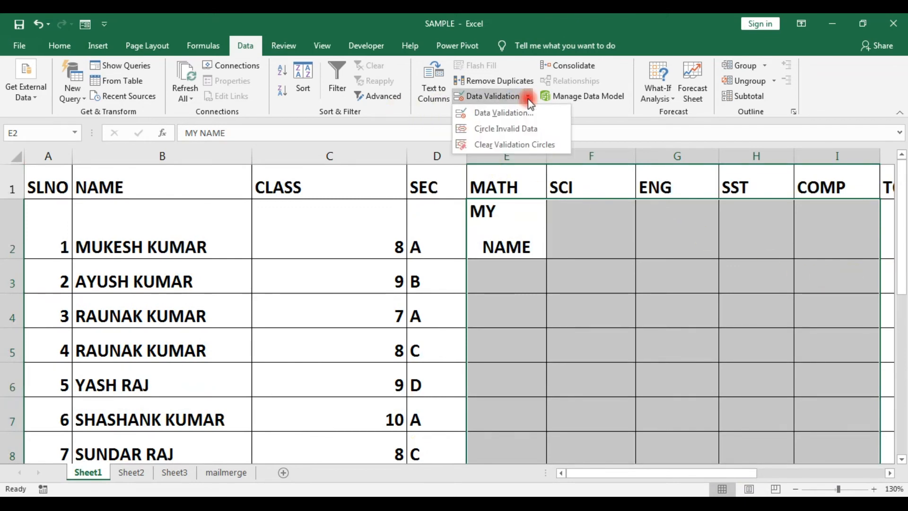
{"action": "left_click", "coordinate": [522, 112]}
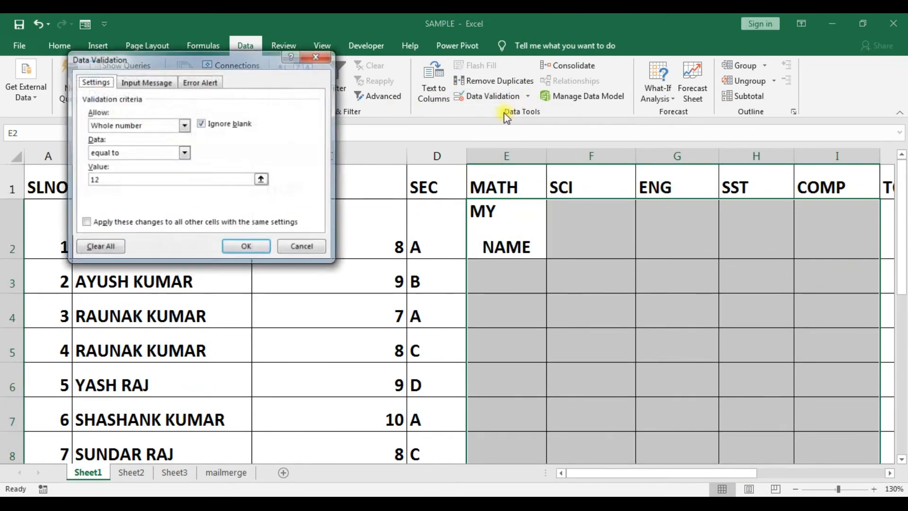
{"action": "left_click", "coordinate": [186, 125]}
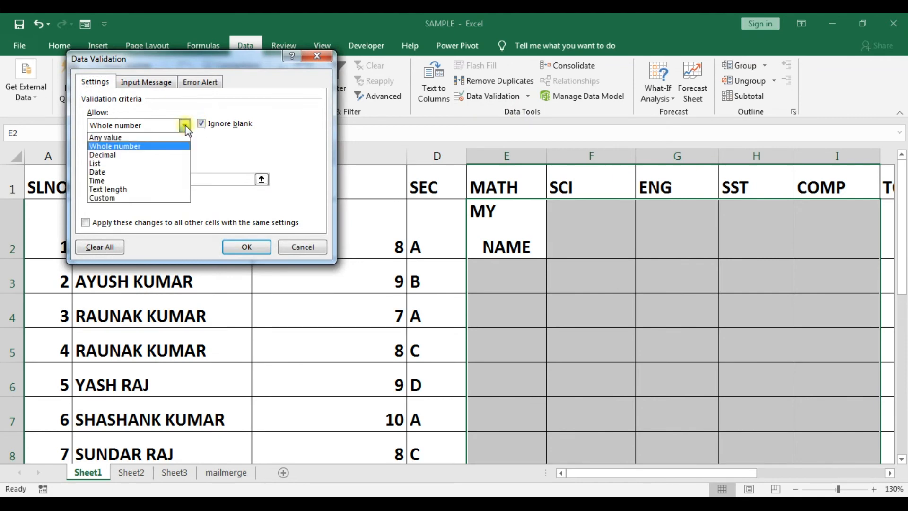
{"action": "left_click", "coordinate": [150, 198]}
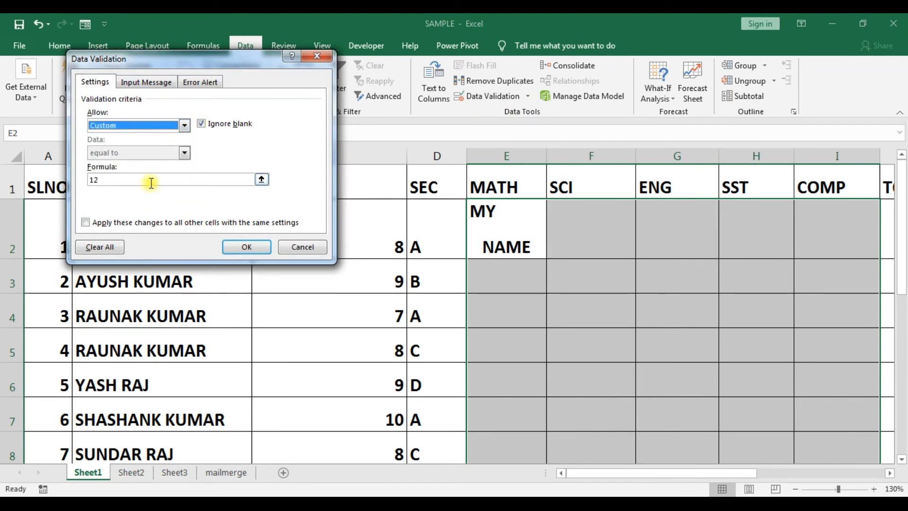
{"action": "left_click", "coordinate": [185, 125]}
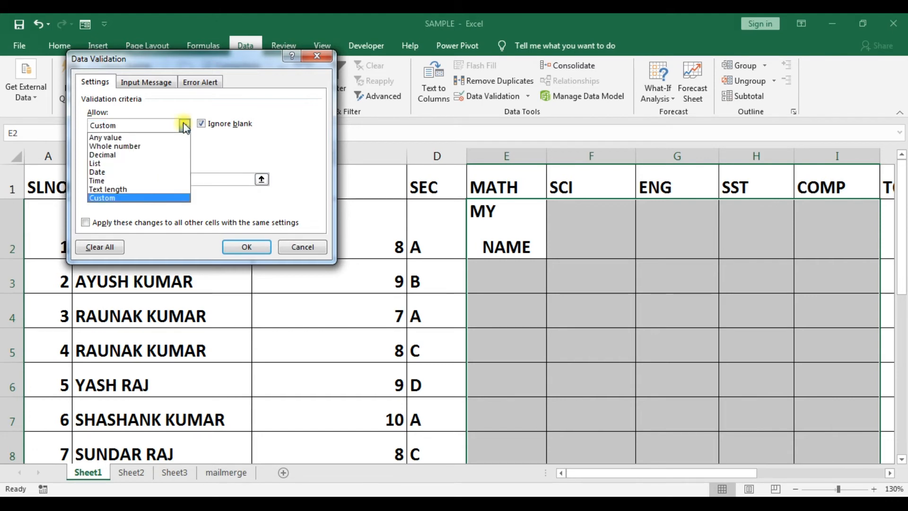
{"action": "left_click", "coordinate": [136, 156]}
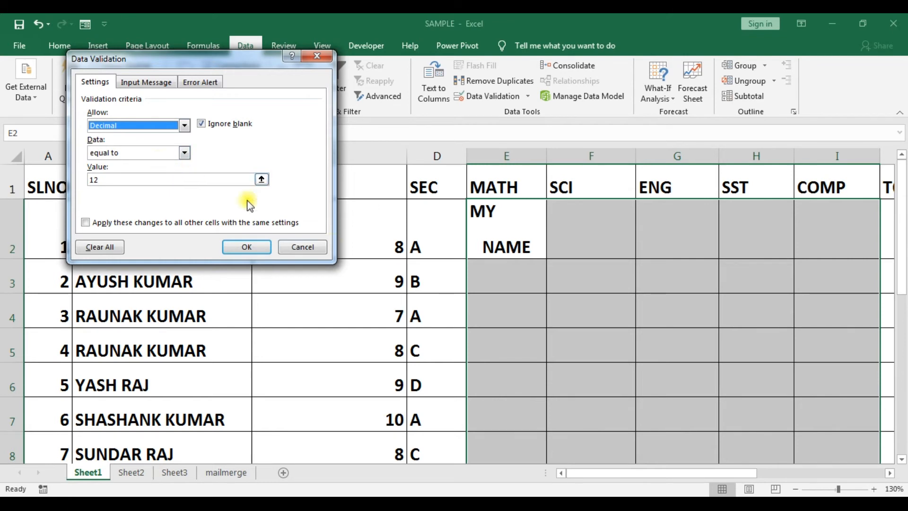
{"action": "left_click", "coordinate": [302, 247]}
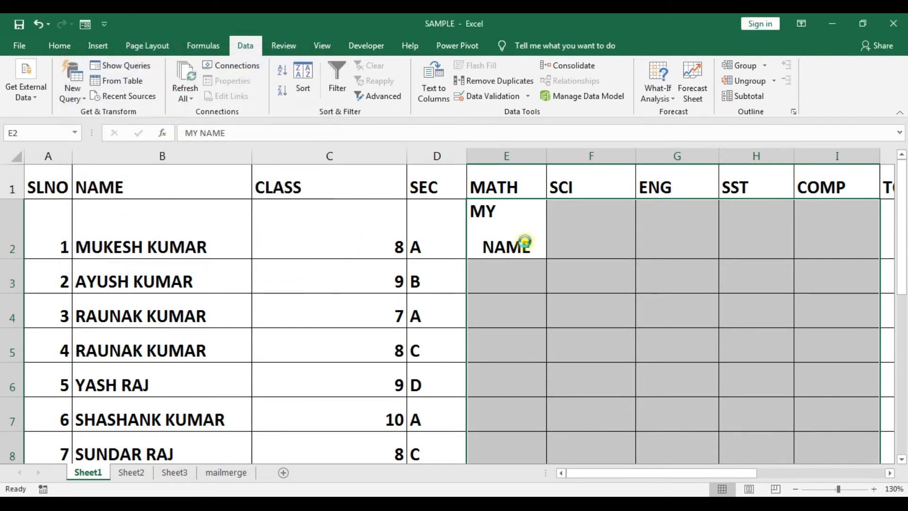
{"action": "key", "text": "Delete"}
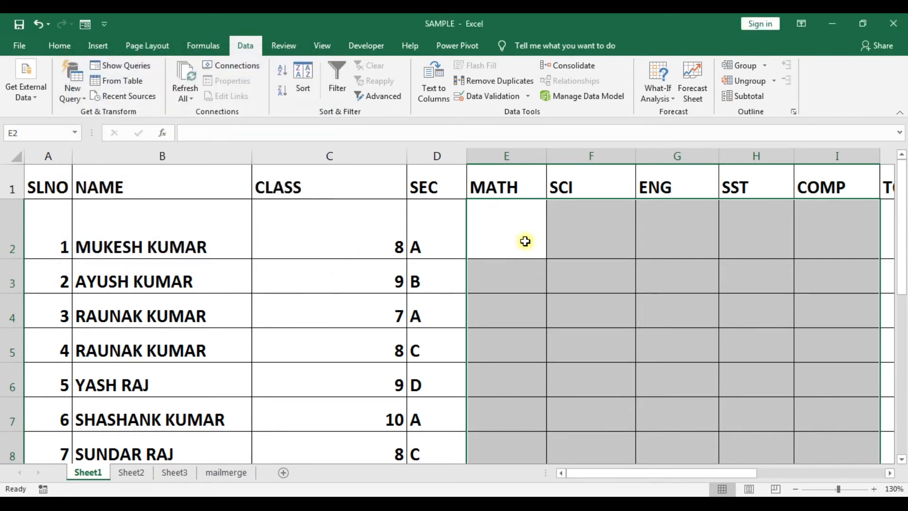
Set the mark cells' validation to Decimal, less than or equal to 100.
{"action": "left_click", "coordinate": [492, 97]}
{"action": "left_click", "coordinate": [184, 125]}
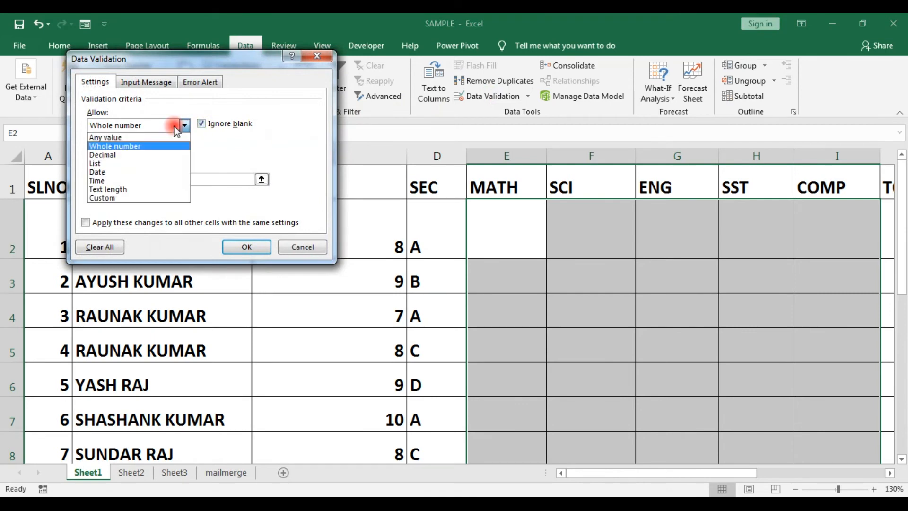
{"action": "left_click", "coordinate": [144, 155]}
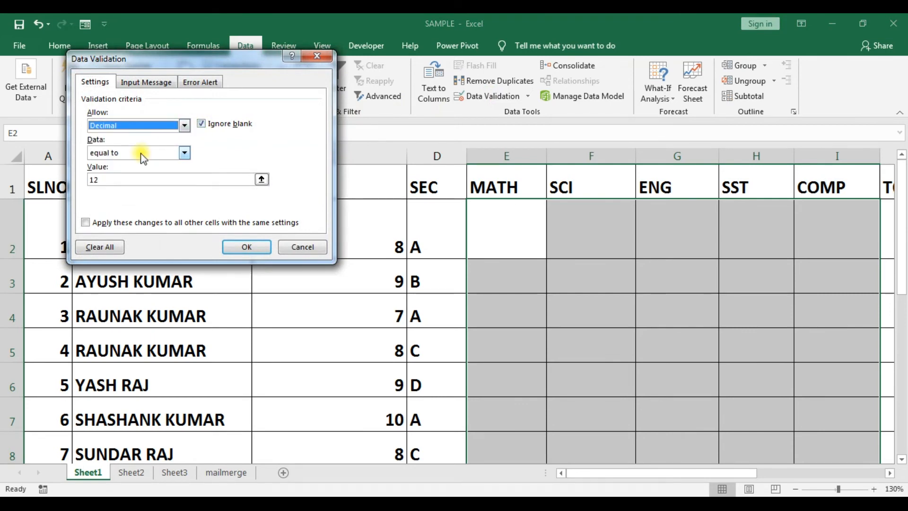
{"action": "left_click", "coordinate": [140, 152]}
{"action": "left_click", "coordinate": [142, 226]}
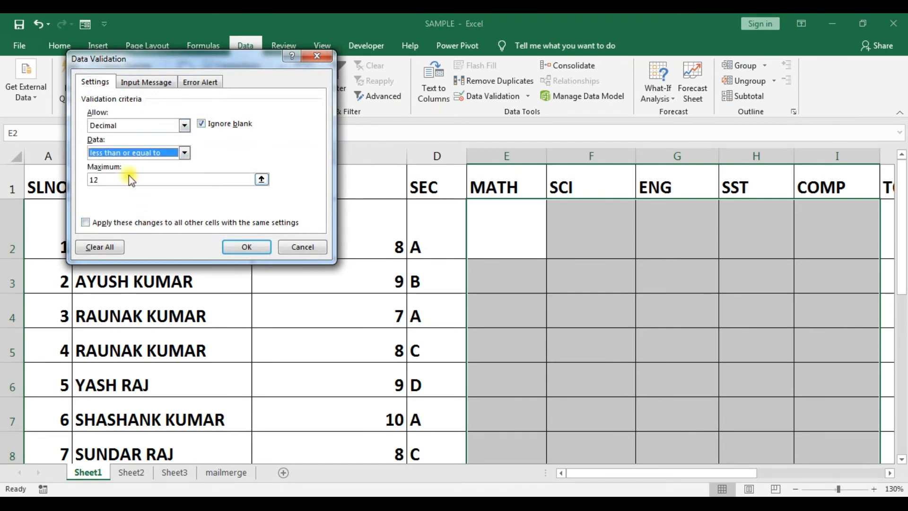
{"action": "left_click", "coordinate": [129, 178]}
{"action": "key", "text": "BackSpace"}
{"action": "type", "text": "00"}
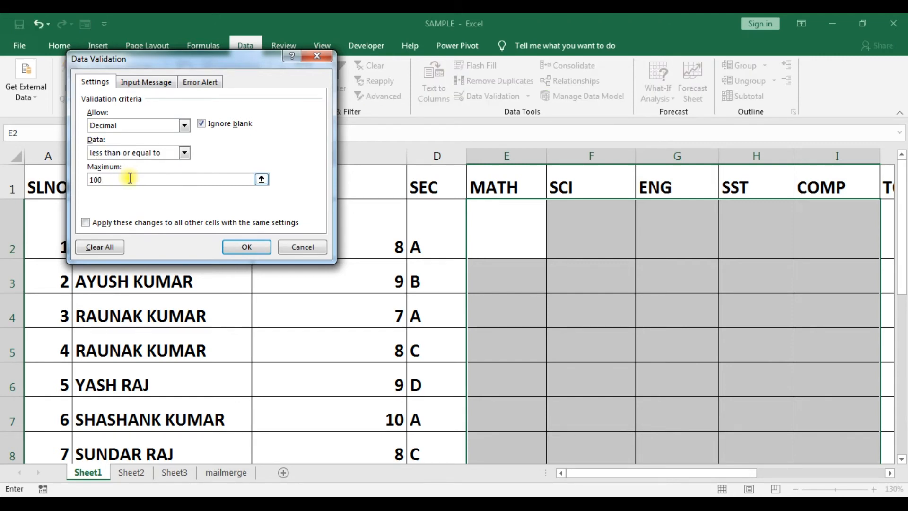
{"action": "left_click", "coordinate": [148, 80]}
Add input message title MARKS ENTRY with body PLEASE ENTER VALUE LESS THAN OR EQUAL TO 100, and apply.
{"action": "left_click", "coordinate": [157, 143]}
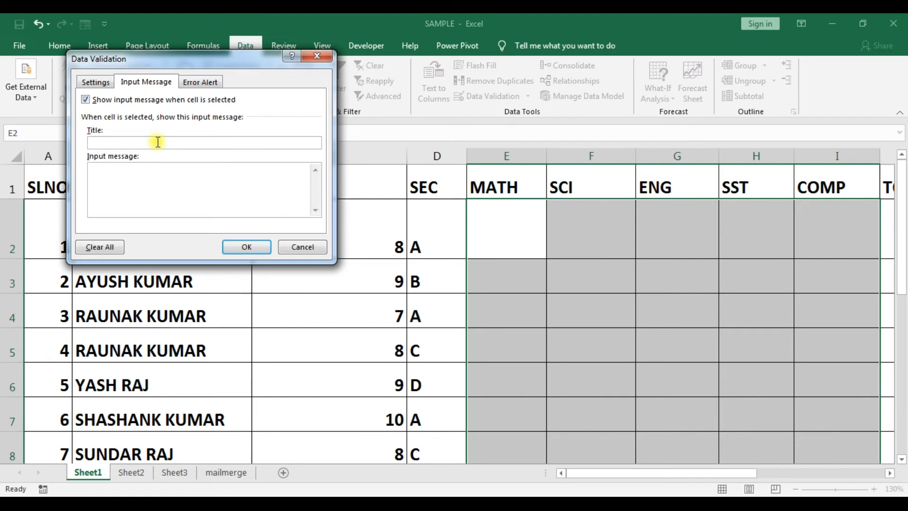
{"action": "type", "text": "MARKS ENTRY"}
{"action": "left_click", "coordinate": [166, 176]}
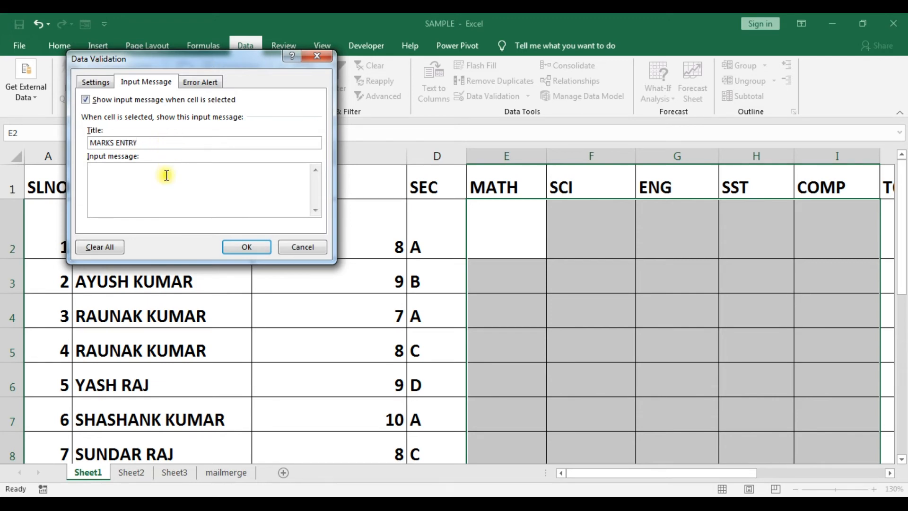
{"action": "type", "text": "PLEASE ENTER VALUE "}
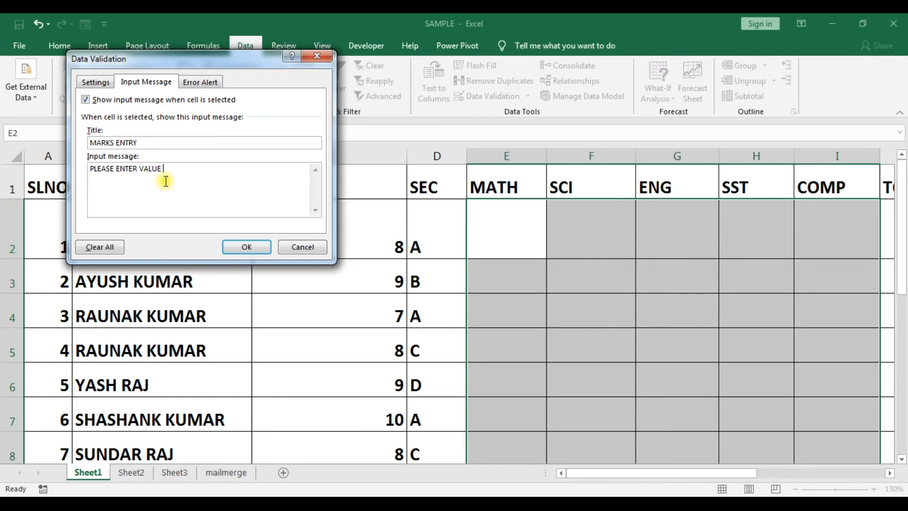
{"action": "type", "text": "LESS THAN"}
{"action": "key", "text": "BackSpace"}
{"action": "key", "text": "BackSpace"}
{"action": "key", "text": "BackSpace"}
{"action": "key", "text": "BackSpace"}
{"action": "key", "text": "BackSpace"}
{"action": "type", "text": "N "}
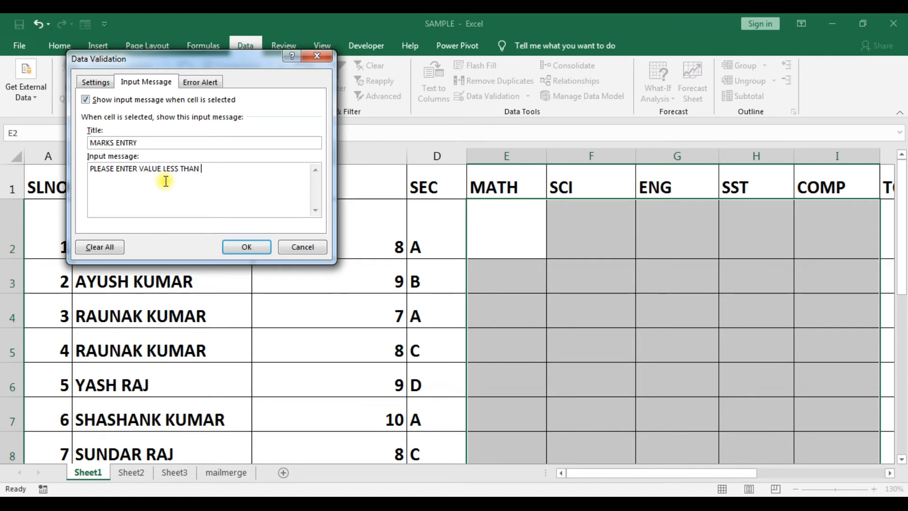
{"action": "type", "text": "OR "}
{"action": "type", "text": "EQUAL"}
{"action": "type", "text": " TO Q"}
{"action": "type", "text": "00"}
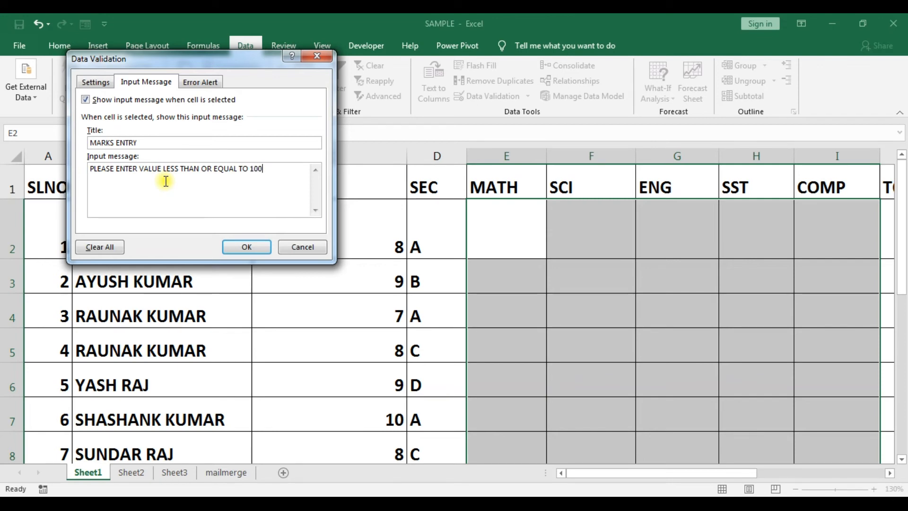
{"action": "left_click", "coordinate": [238, 246]}
Check that the MARKS ENTRY tip appears on mark cells E2, E3, E4, F4, F3, G3, G2, H3 and H4.
{"action": "left_click", "coordinate": [501, 229]}
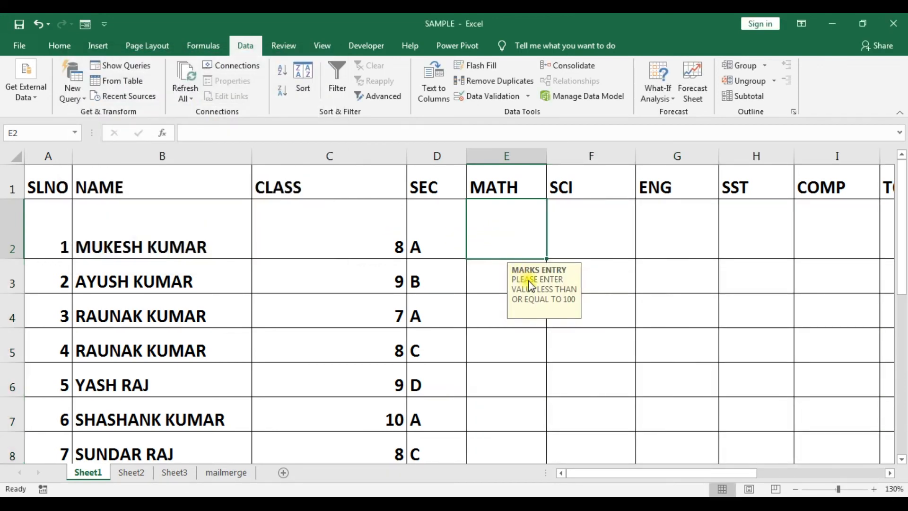
{"action": "left_click_drag", "start_coordinate": [533, 286], "coordinate": [603, 229]}
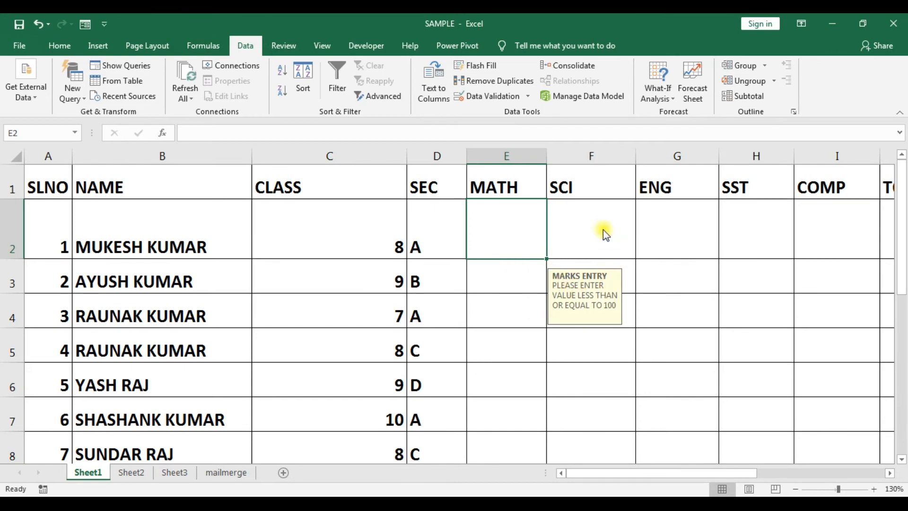
{"action": "left_click", "coordinate": [528, 279]}
{"action": "left_click", "coordinate": [527, 300]}
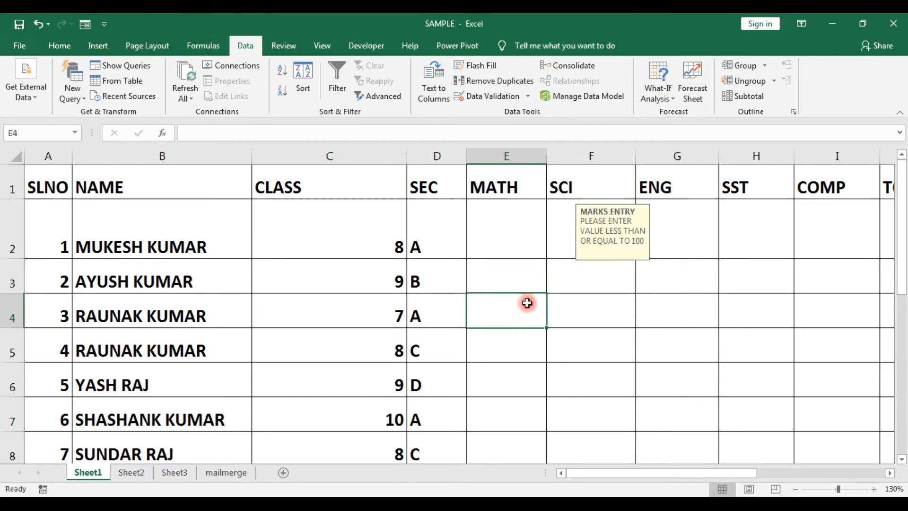
{"action": "left_click", "coordinate": [581, 316]}
{"action": "left_click", "coordinate": [594, 280]}
{"action": "left_click", "coordinate": [655, 271]}
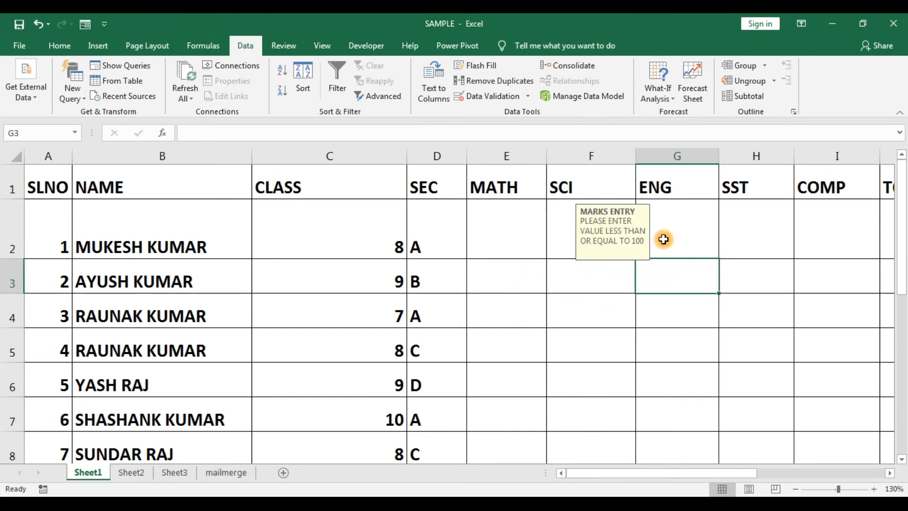
{"action": "left_click", "coordinate": [662, 243]}
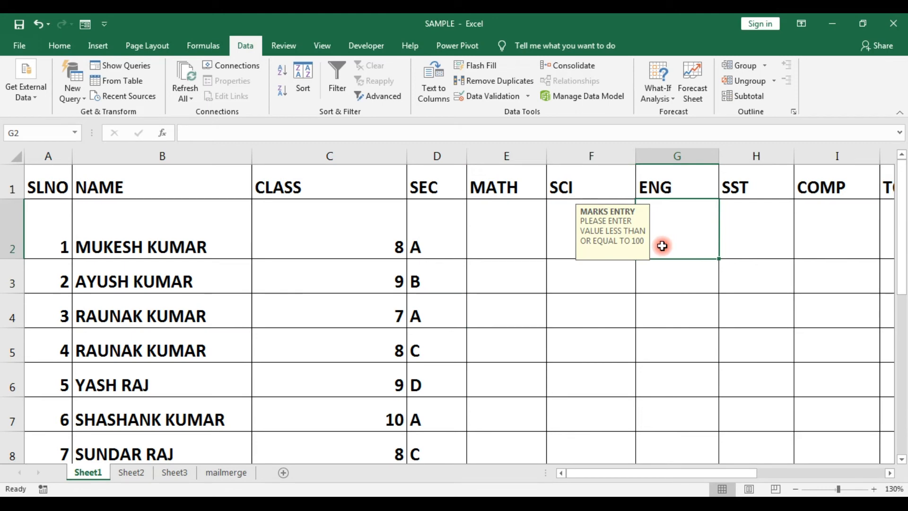
{"action": "left_click", "coordinate": [782, 272]}
{"action": "left_click", "coordinate": [735, 305]}
Select E2:I7 and reopen Data Validation, selecting the MARKS ENTRY title text.
{"action": "left_click_drag", "start_coordinate": [494, 238], "coordinate": [822, 423]}
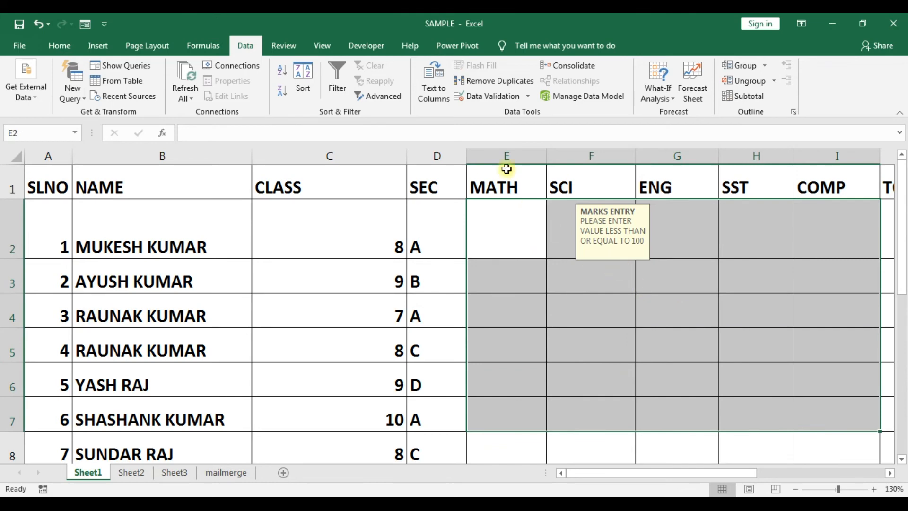
{"action": "left_click", "coordinate": [505, 96]}
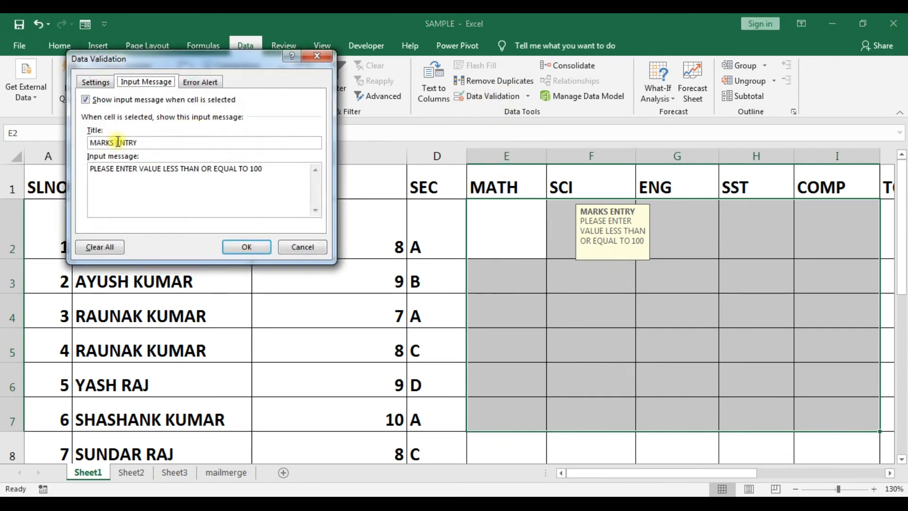
{"action": "left_click_drag", "start_coordinate": [141, 143], "coordinate": [89, 142]}
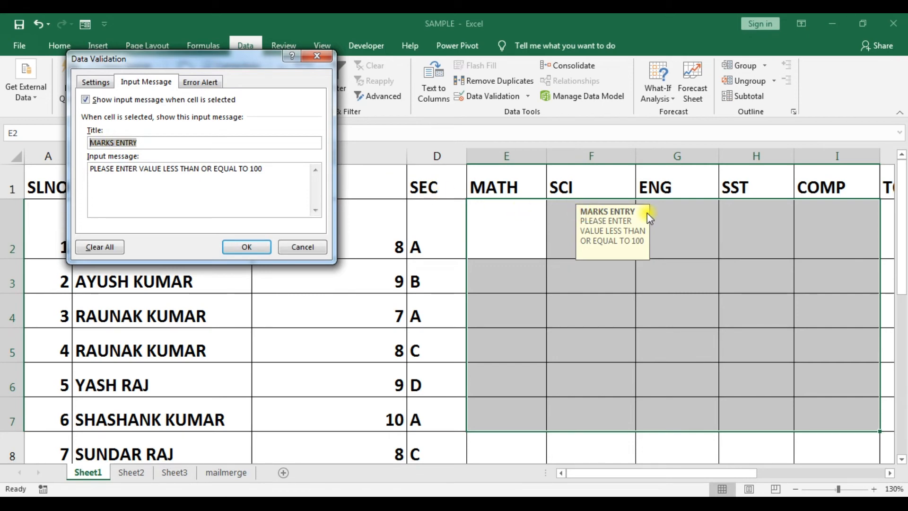
Add a Stop error alert titled 'WRONG ENTRY' reading 'WRONG MARKS INPUTTED ENTER LESS THAN 100'.
{"action": "left_click_drag", "start_coordinate": [268, 172], "coordinate": [90, 170]}
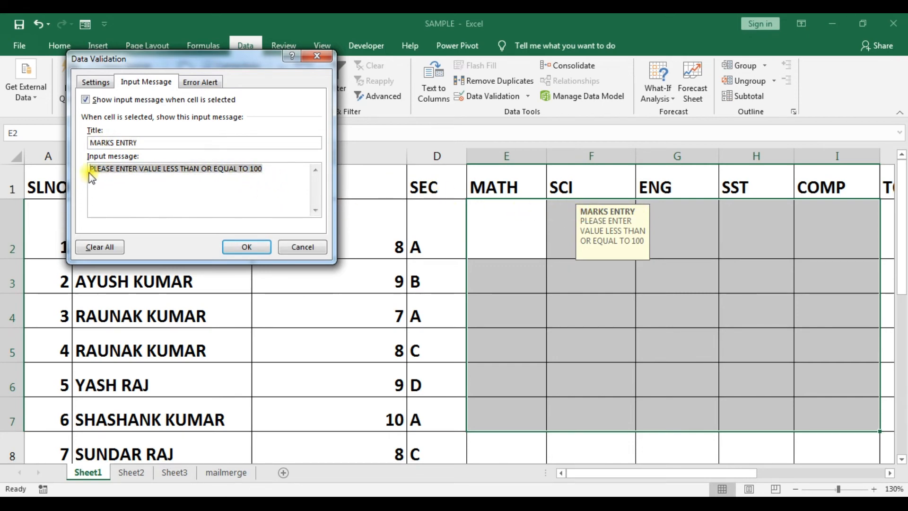
{"action": "left_click", "coordinate": [202, 82]}
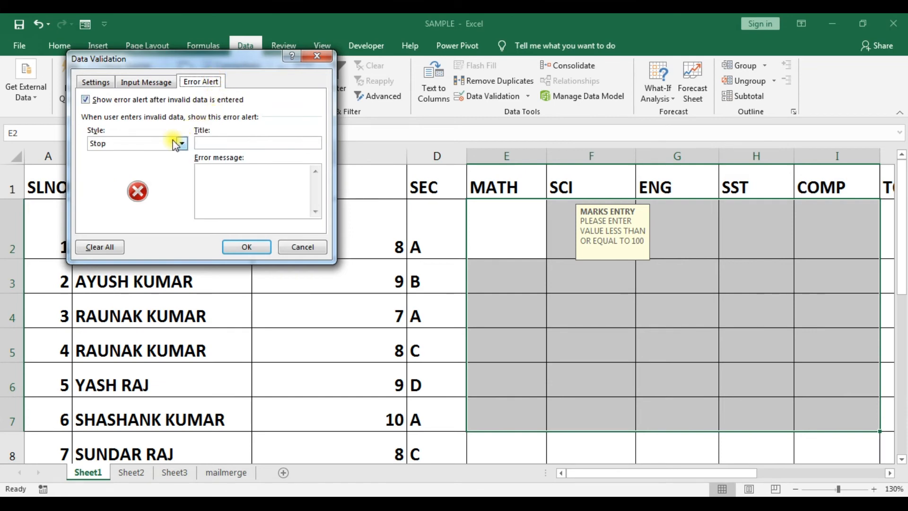
{"action": "left_click", "coordinate": [221, 142]}
{"action": "type", "text": "WRO"}
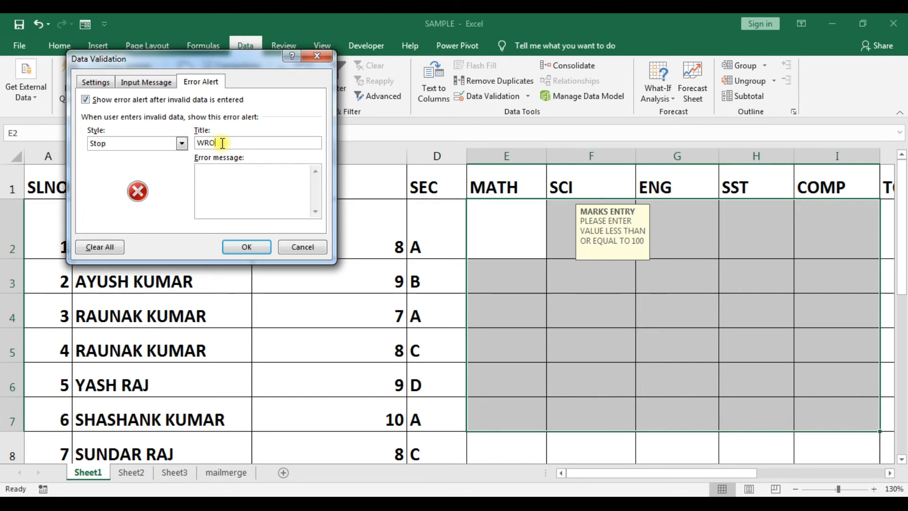
{"action": "type", "text": "NG ENTRY"}
{"action": "left_click", "coordinate": [271, 185]}
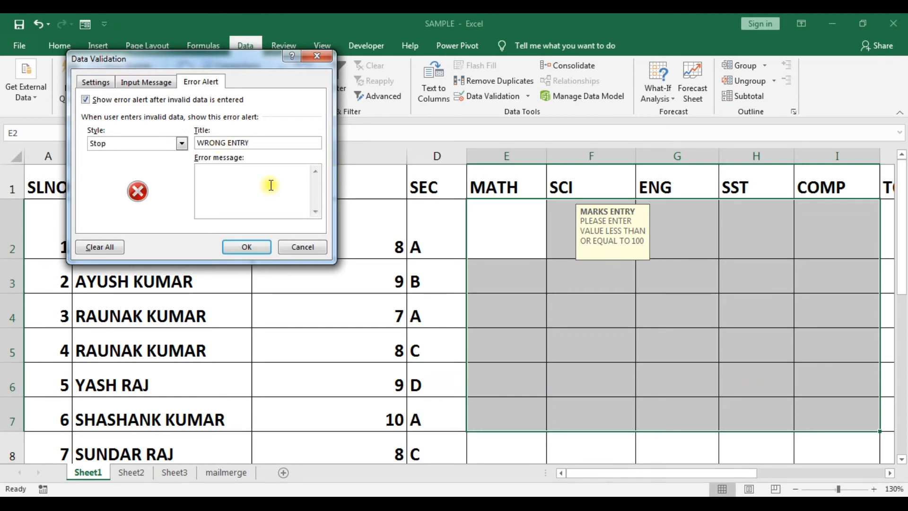
{"action": "type", "text": "WRONG MARKS IN"}
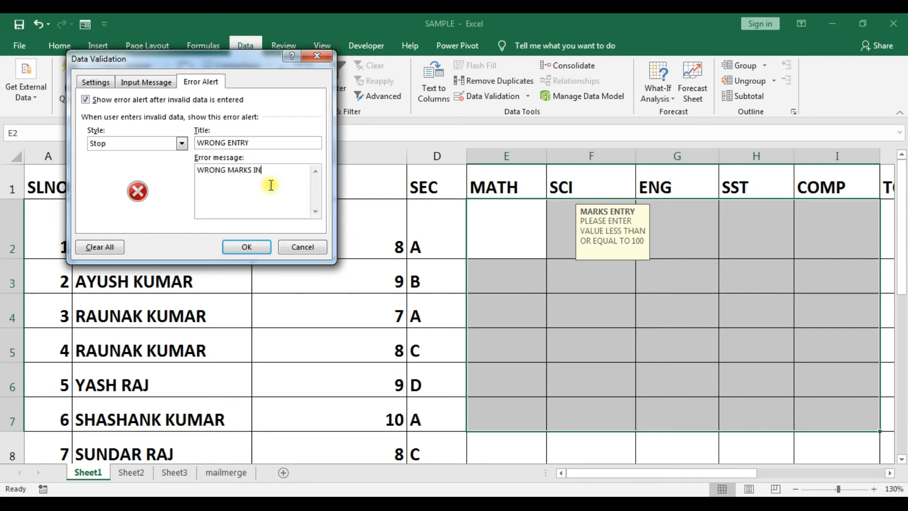
{"action": "type", "text": "PUTTED ENTER LESS"}
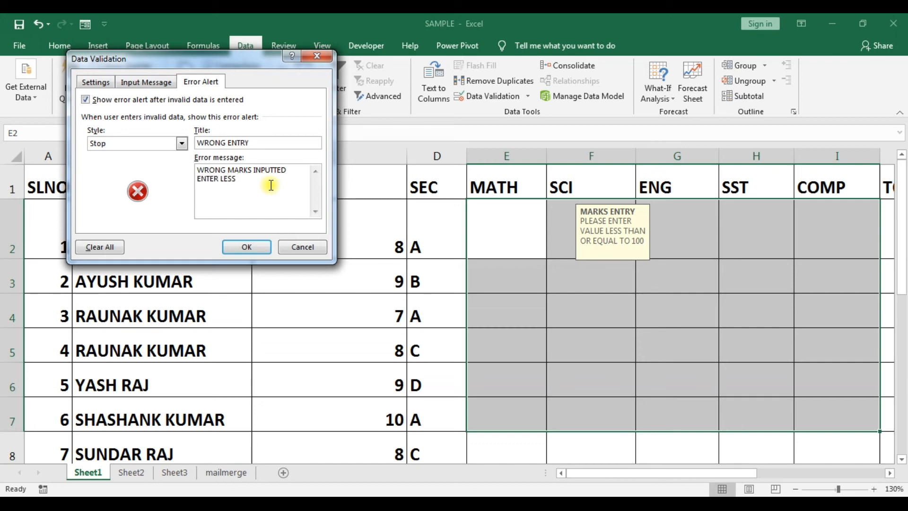
{"action": "type", "text": " THAN 100"}
{"action": "left_click", "coordinate": [247, 246]}
{"action": "left_click", "coordinate": [523, 239]}
Enter the mark 45 in cell E2.
{"action": "left_click", "coordinate": [520, 264]}
{"action": "left_click", "coordinate": [512, 238]}
{"action": "type", "text": "45"}
{"action": "key", "text": "Return"}
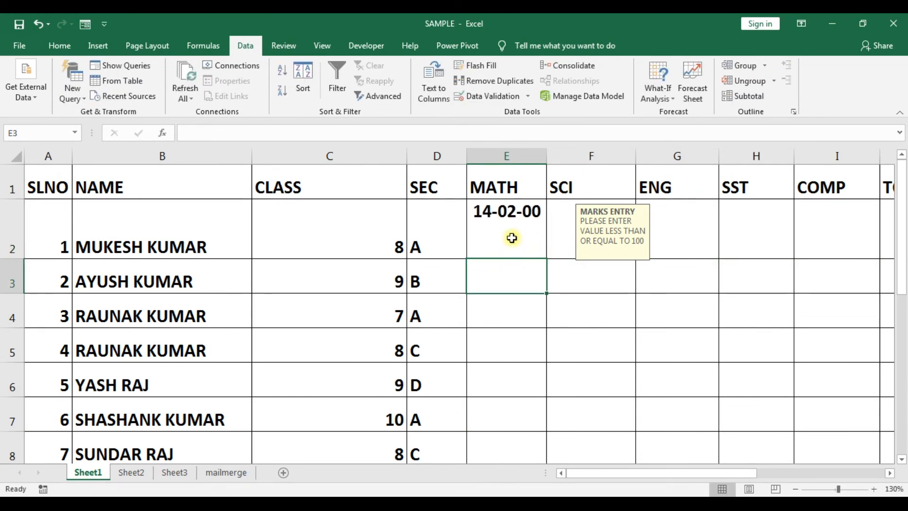
{"action": "left_click", "coordinate": [512, 238]}
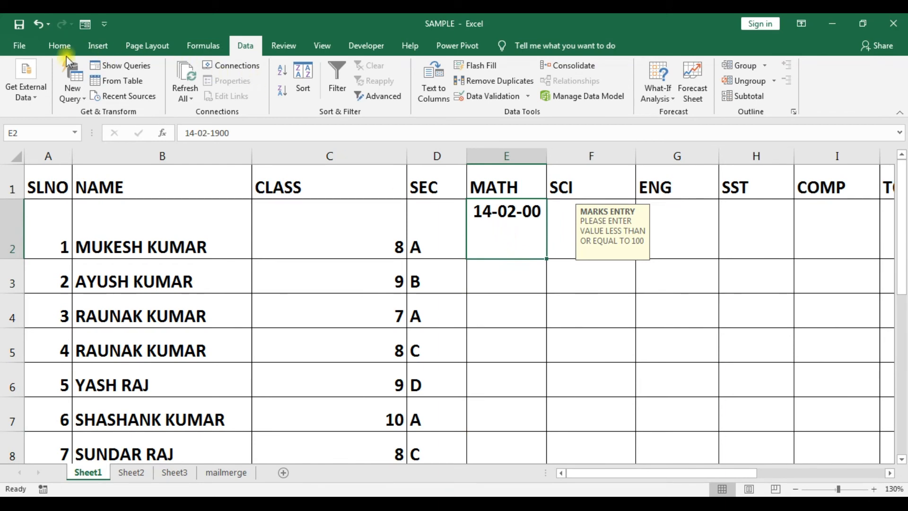
Apply the General number format to the mark cells E2:I9, then type 450 in E3.
{"action": "left_click", "coordinate": [60, 45]}
{"action": "left_click_drag", "start_coordinate": [515, 222], "coordinate": [822, 335]}
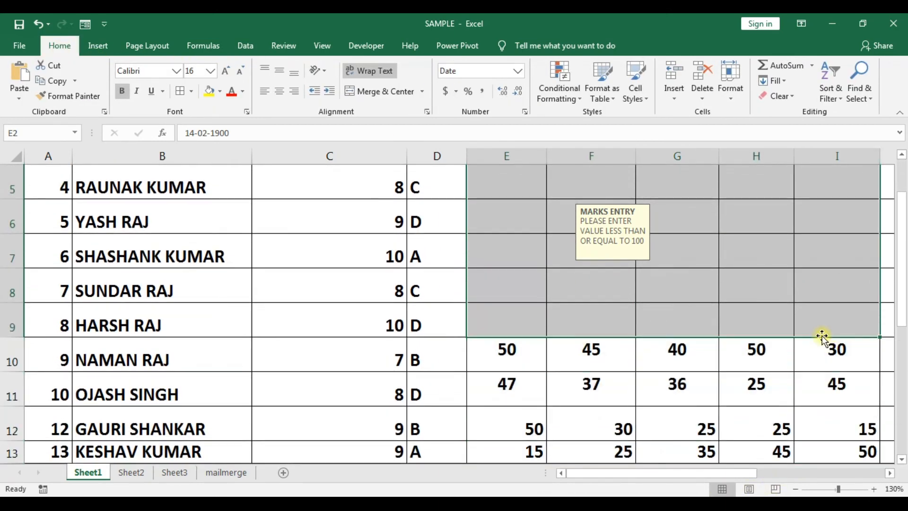
{"action": "scroll", "coordinate": [822, 336], "scroll_direction": "up", "scroll_amount": 2}
{"action": "left_click", "coordinate": [518, 71]}
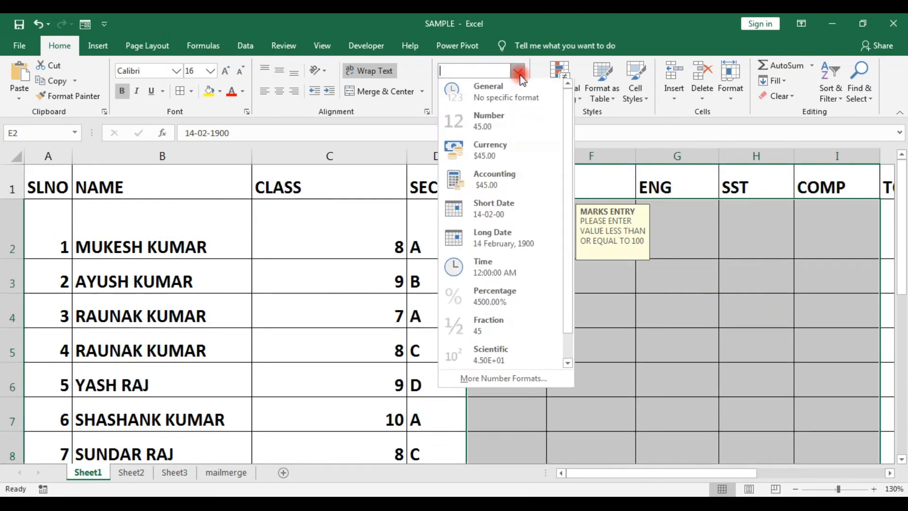
{"action": "left_click", "coordinate": [503, 100]}
{"action": "left_click", "coordinate": [532, 276]}
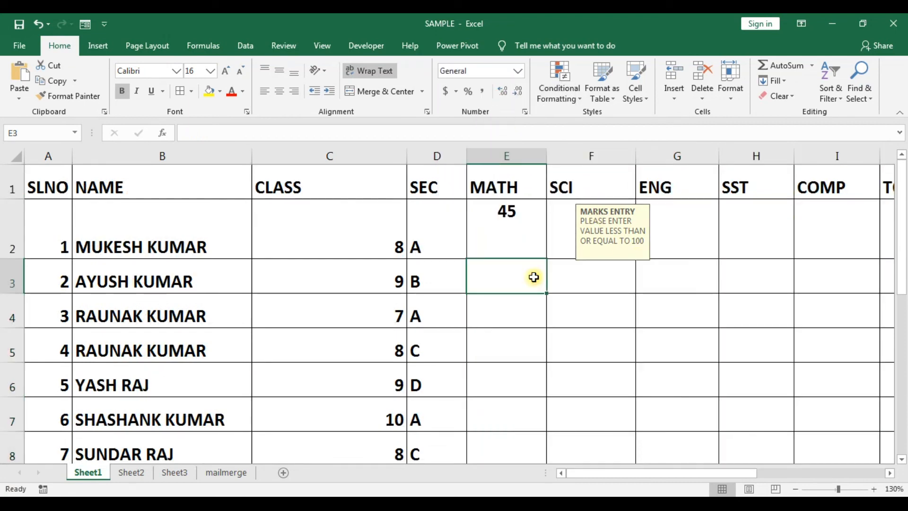
{"action": "type", "text": "45"}
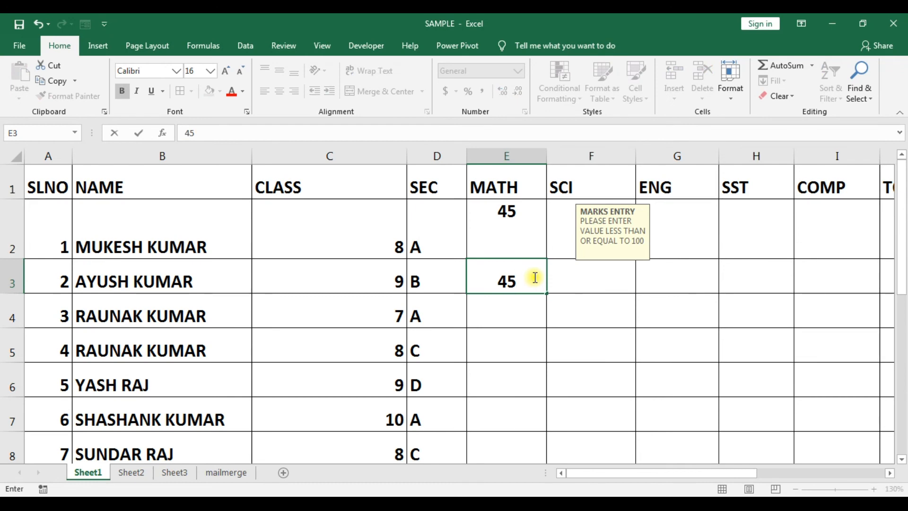
{"action": "type", "text": "0"}
Test 450 in E3 against the stop alert, then retry and correct it to 100.
{"action": "key", "text": "Return"}
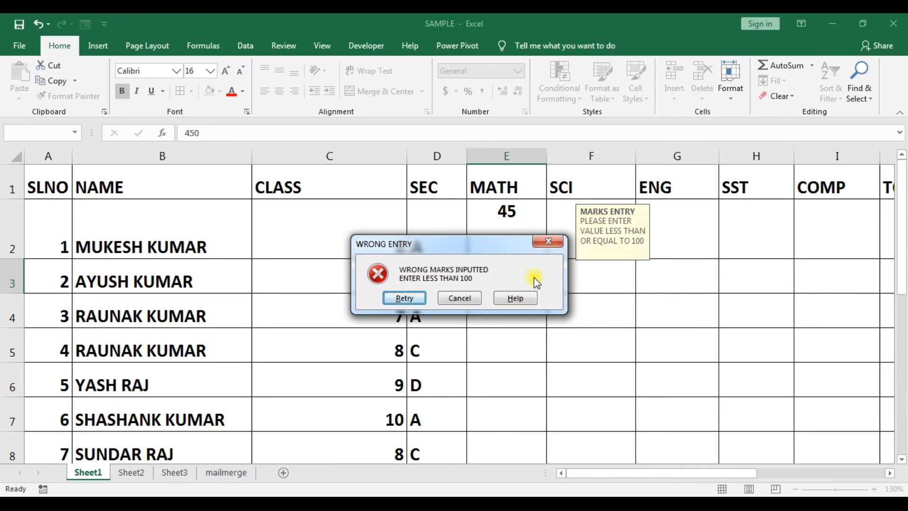
{"action": "key", "text": "Return"}
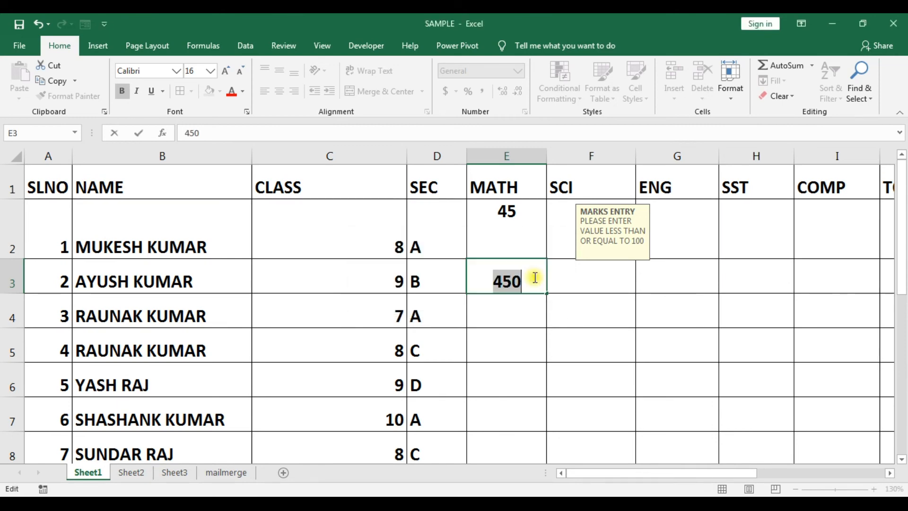
{"action": "type", "text": "100"}
{"action": "key", "text": "Return"}
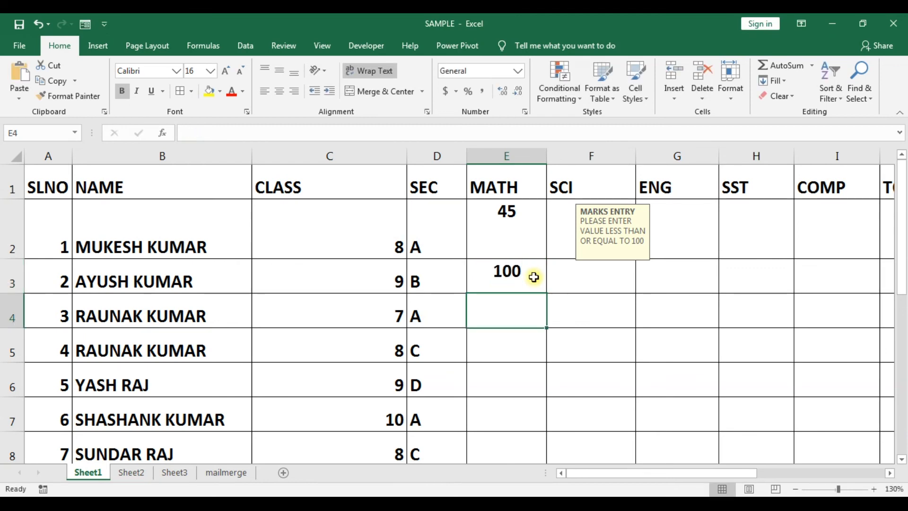
Confirm 101 in E4 is refused, cancel it, and select the mark cells E2:I7.
{"action": "type", "text": "101"}
{"action": "key", "text": "Return"}
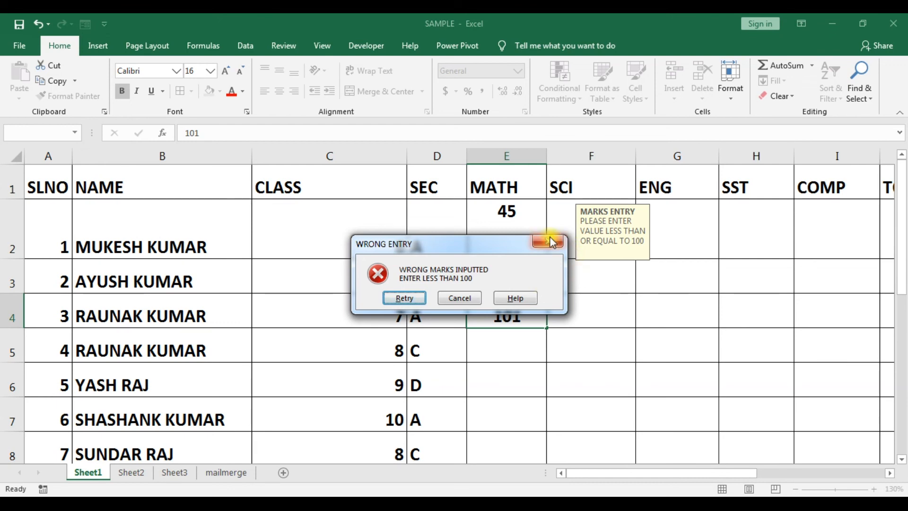
{"action": "left_click", "coordinate": [448, 299]}
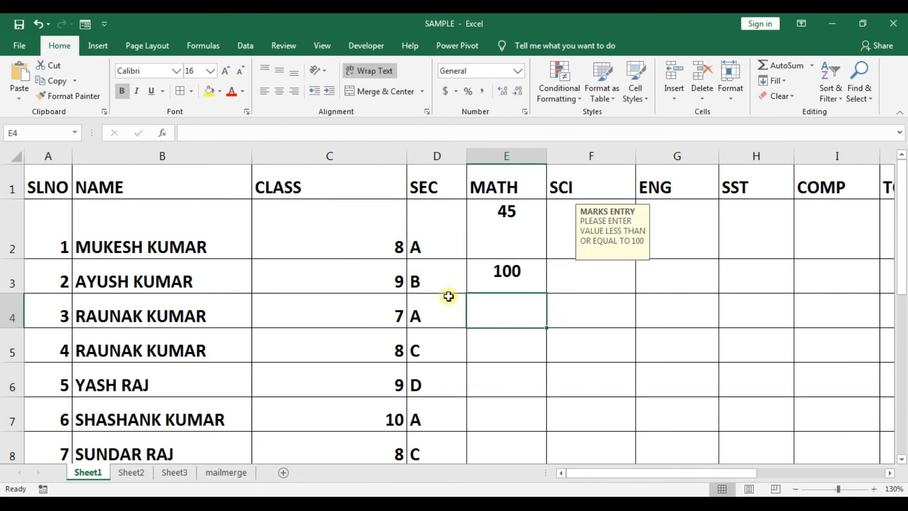
{"action": "left_click_drag", "start_coordinate": [506, 220], "coordinate": [813, 431]}
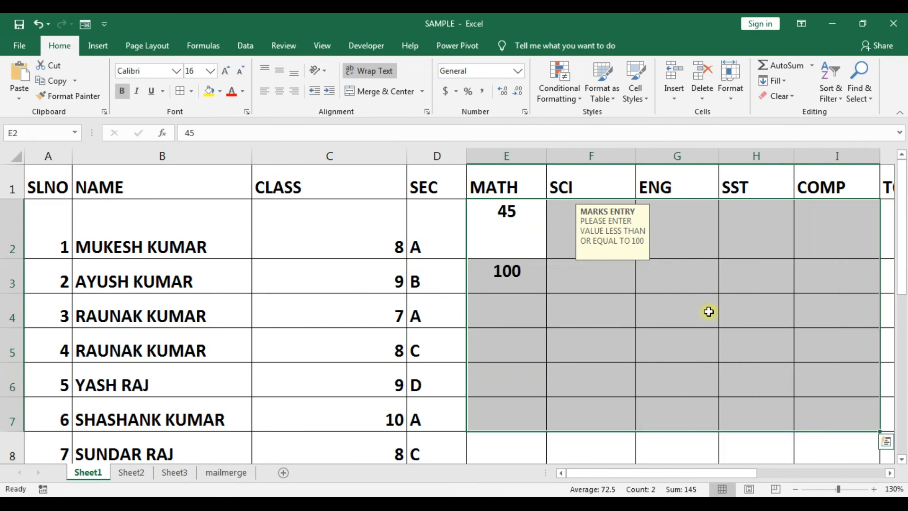
Change the data validation error alert style to Warning.
{"action": "left_click", "coordinate": [255, 47]}
{"action": "left_click", "coordinate": [496, 100]}
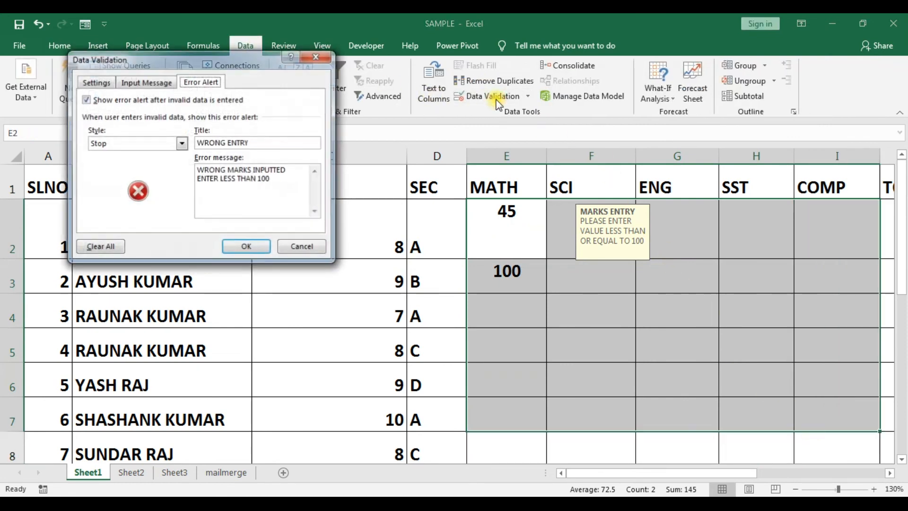
{"action": "left_click", "coordinate": [184, 145]}
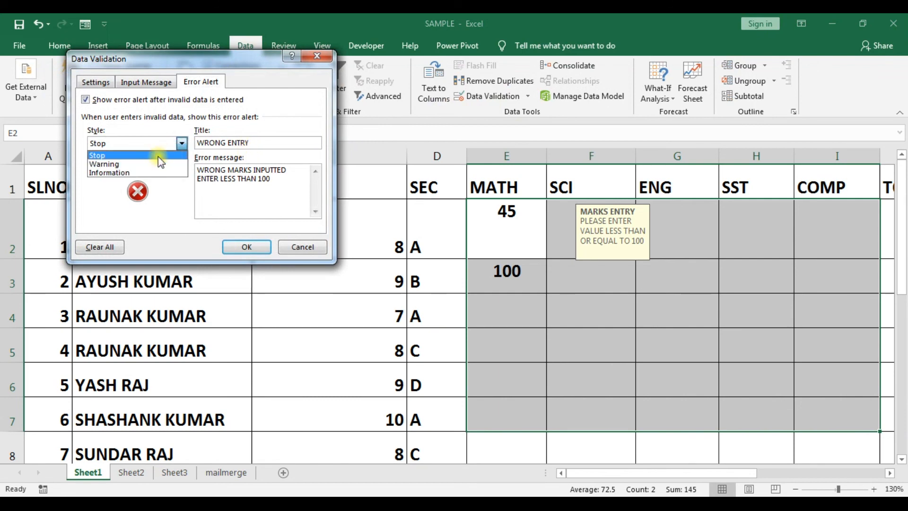
{"action": "left_click", "coordinate": [123, 164]}
{"action": "left_click", "coordinate": [255, 248]}
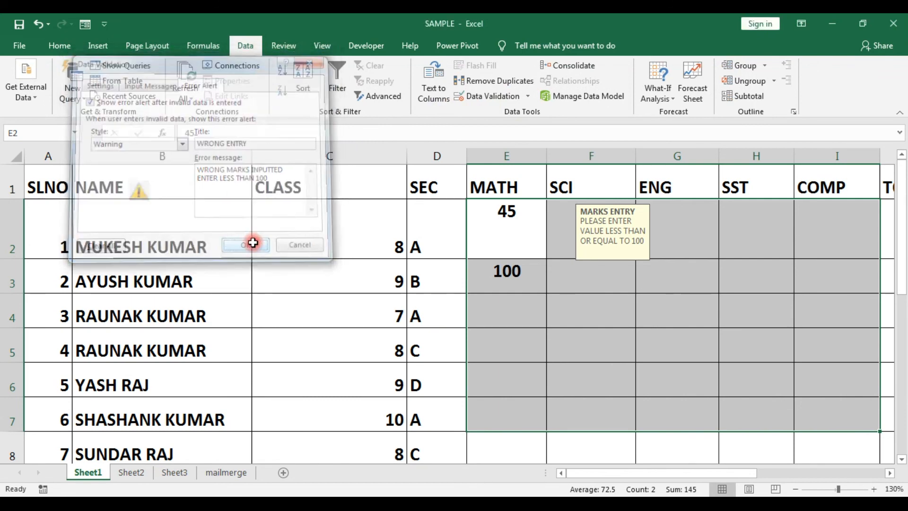
Enter 45 in E4, then enter 101 and keep it despite the warning.
{"action": "left_click", "coordinate": [515, 312]}
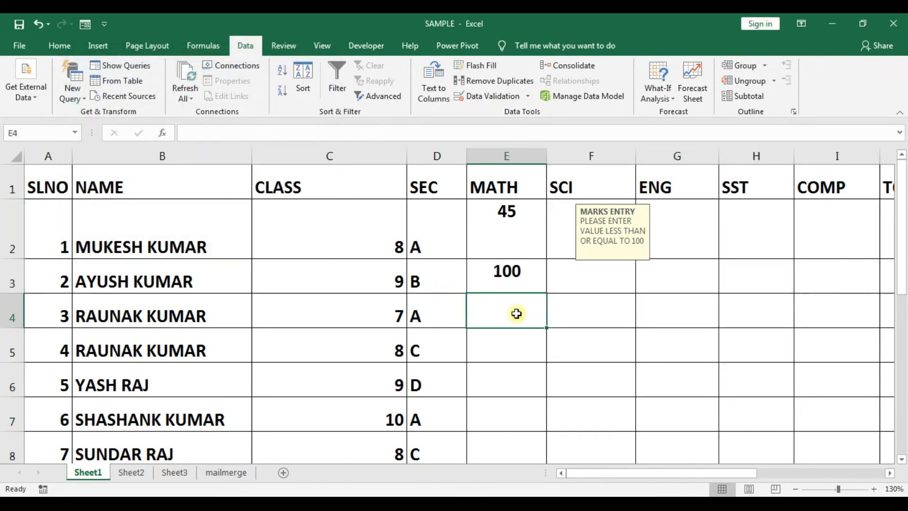
{"action": "type", "text": "45"}
{"action": "key", "text": "Return"}
{"action": "type", "text": "10"}
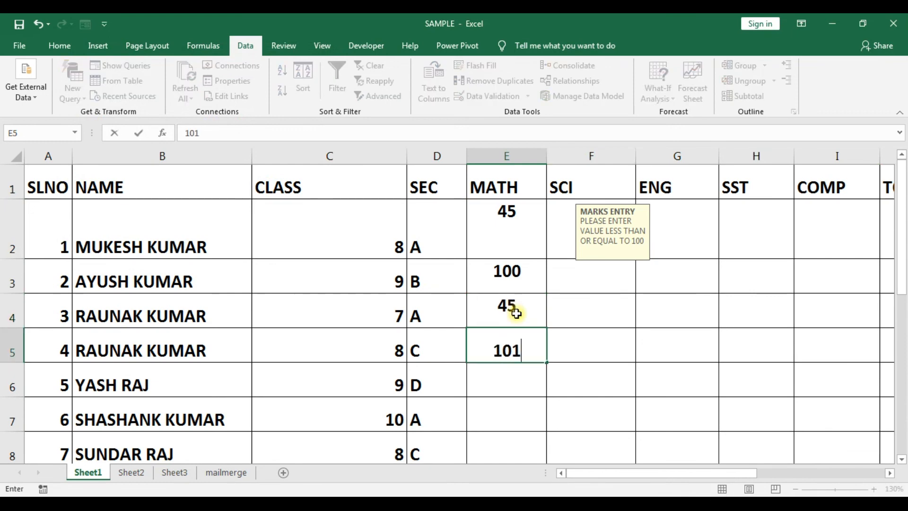
{"action": "type", "text": "1"}
{"action": "key", "text": "Return"}
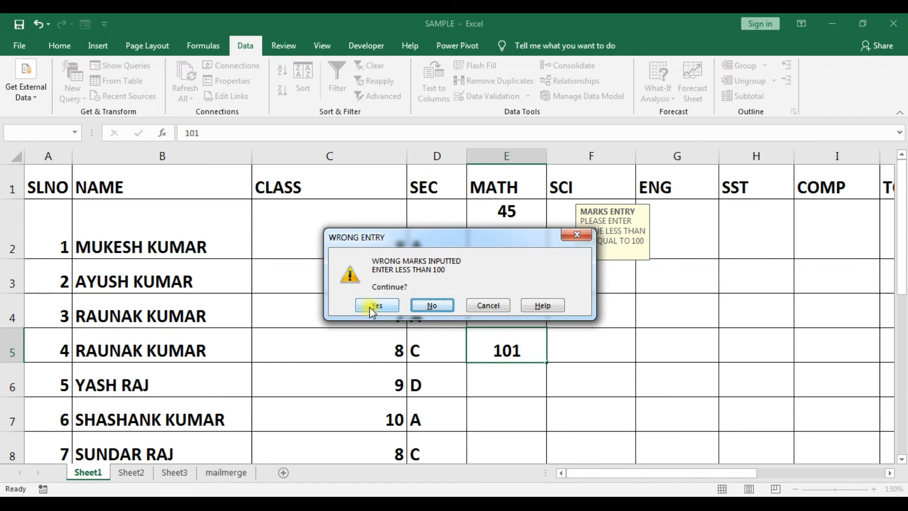
{"action": "left_click", "coordinate": [500, 310]}
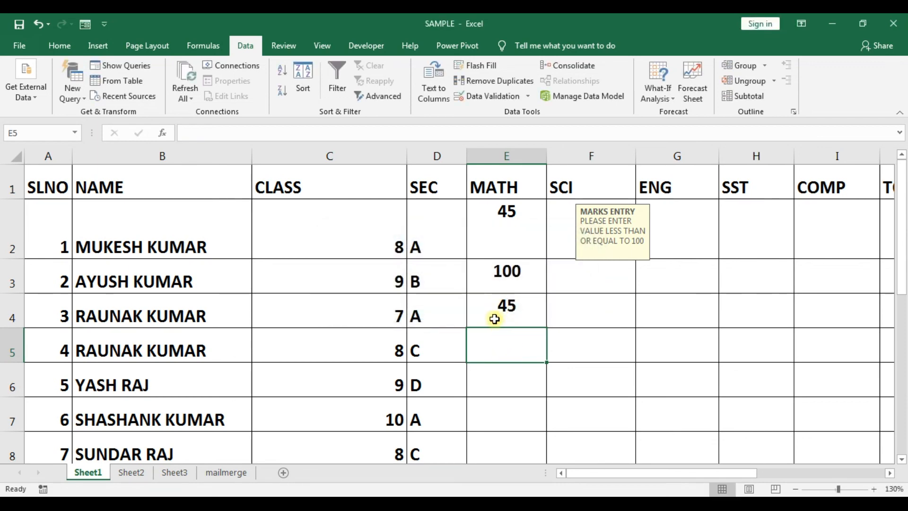
{"action": "type", "text": "101"}
{"action": "key", "text": "Return"}
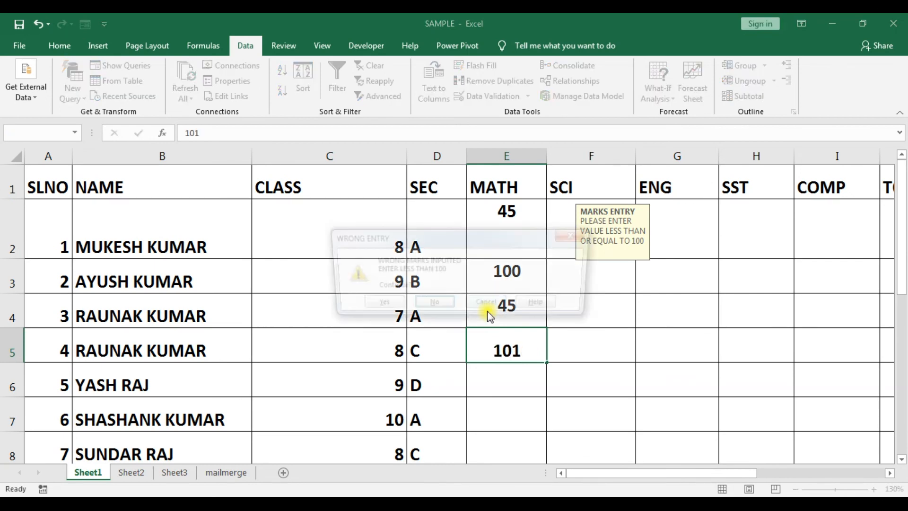
{"action": "left_click", "coordinate": [371, 305]}
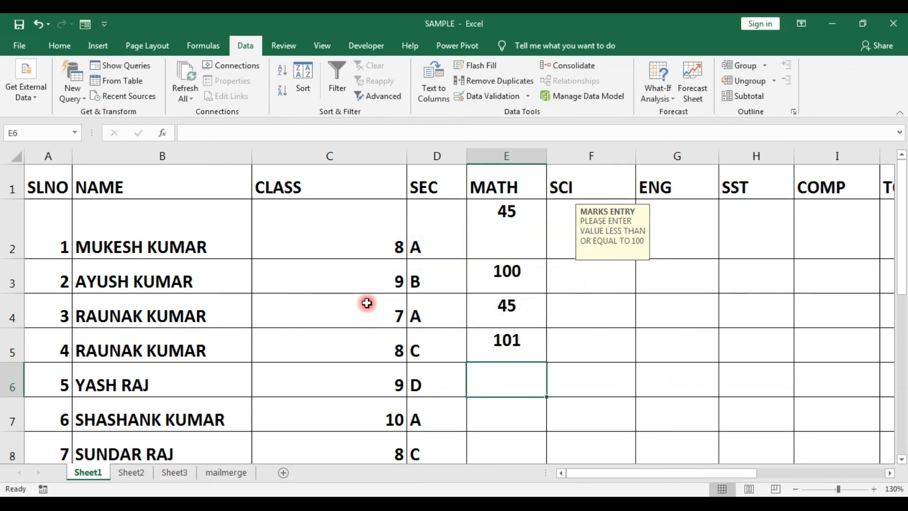
Enter 102 in E6 and keep it after the warning.
{"action": "type", "text": "102"}
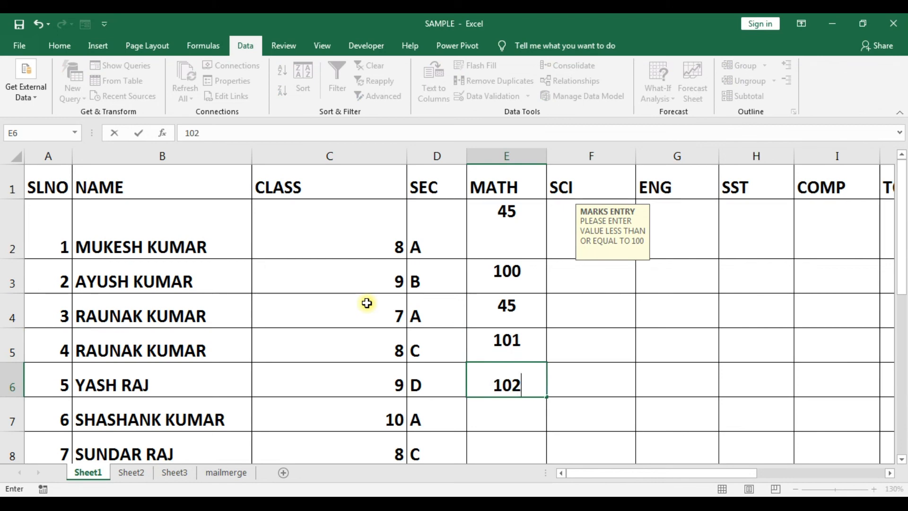
{"action": "key", "text": "Return"}
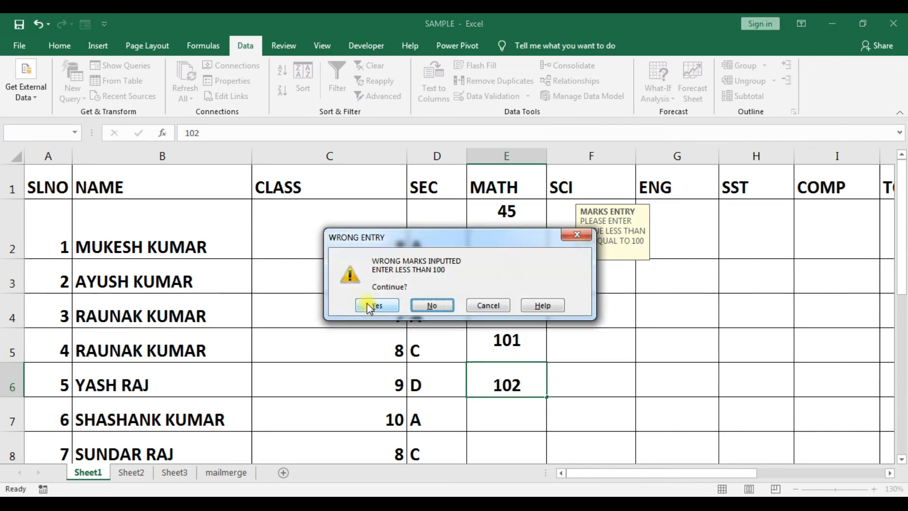
{"action": "left_click", "coordinate": [428, 308]}
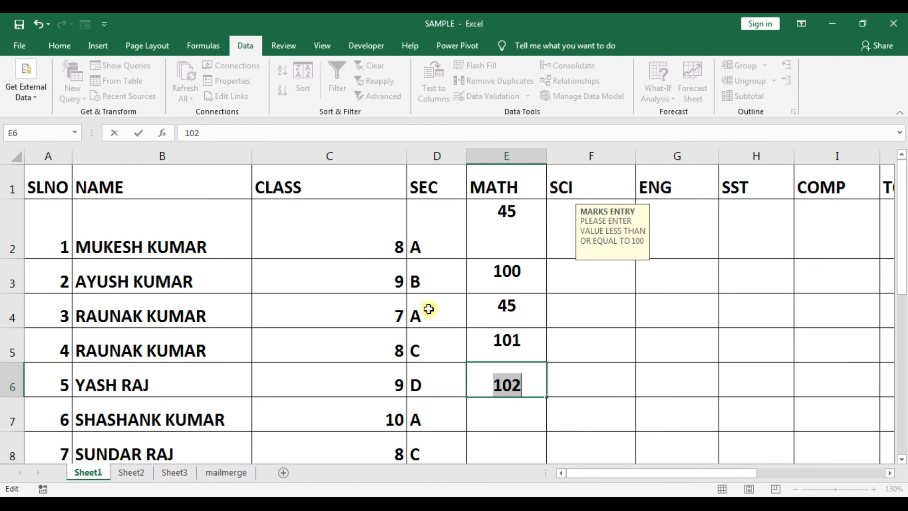
{"action": "key", "text": "Return"}
{"action": "left_click", "coordinate": [384, 305]}
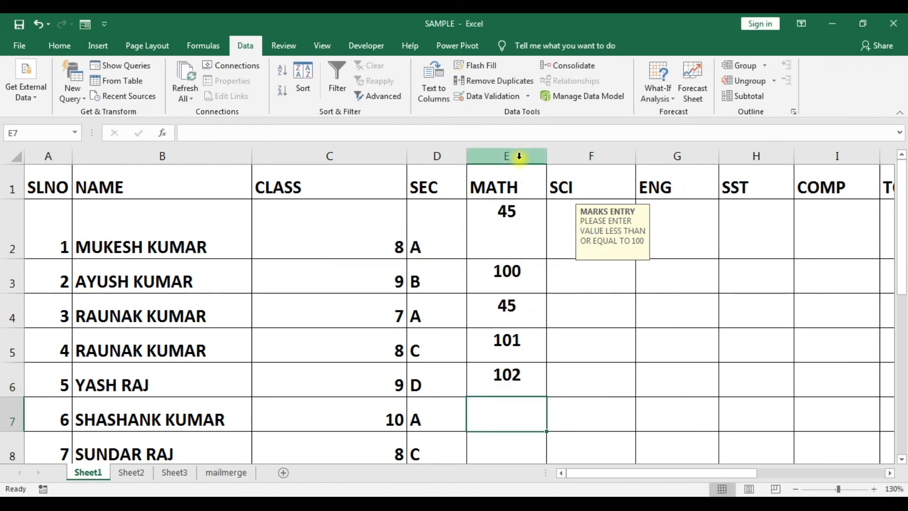
Switch the error alert style for mark cells E2:H7 to Information.
{"action": "left_click_drag", "start_coordinate": [484, 222], "coordinate": [755, 427]}
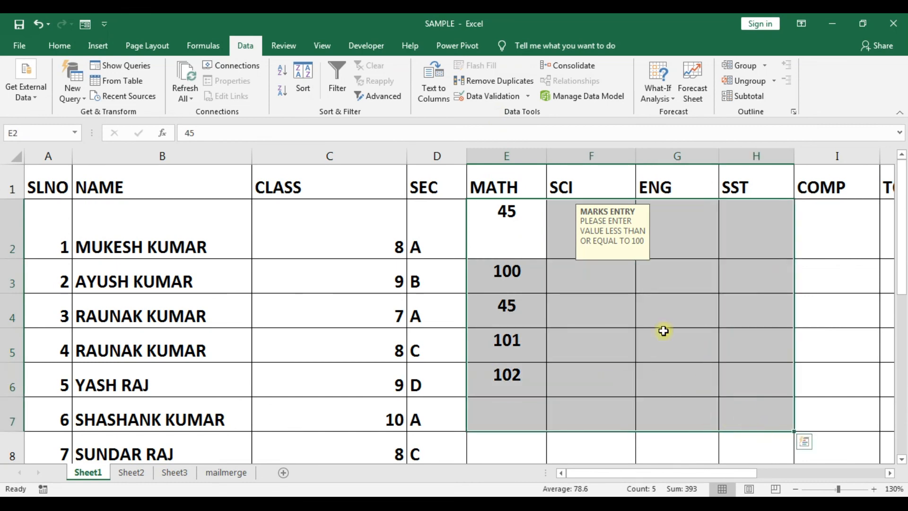
{"action": "left_click", "coordinate": [506, 96]}
{"action": "left_click", "coordinate": [517, 113]}
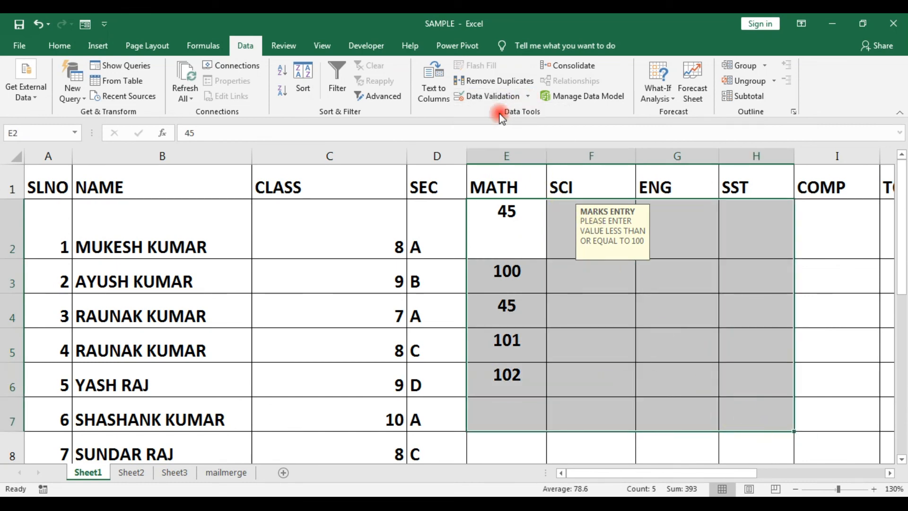
{"action": "left_click", "coordinate": [182, 144]}
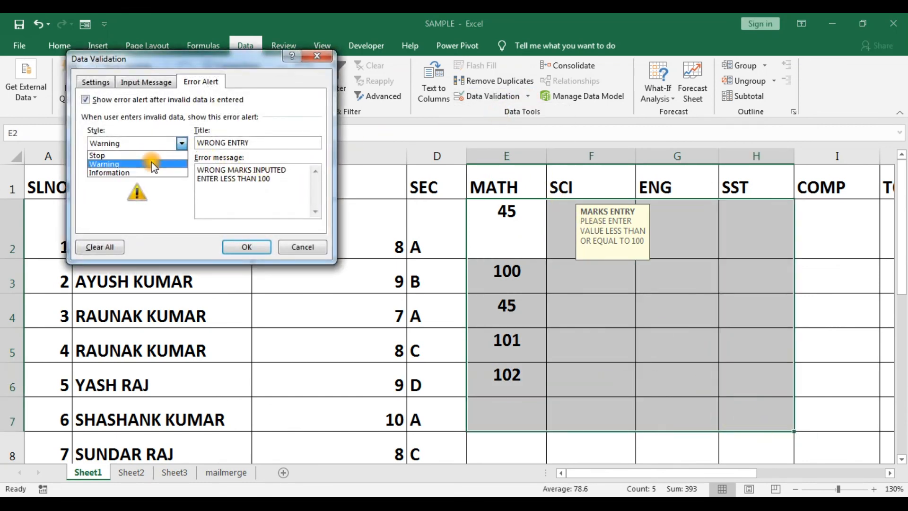
{"action": "left_click", "coordinate": [106, 173]}
{"action": "left_click", "coordinate": [246, 247]}
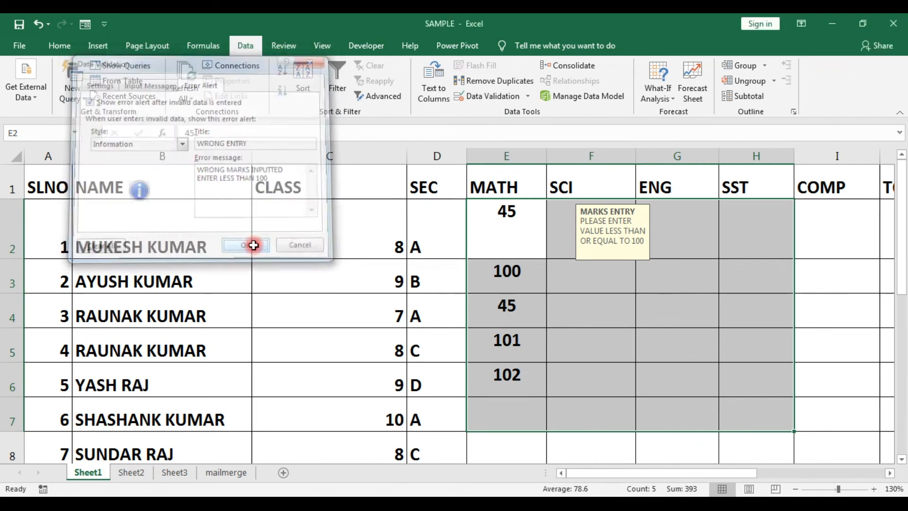
Enter 105 in E7 and accept it after the information notice.
{"action": "left_click", "coordinate": [502, 407]}
{"action": "type", "text": "105"}
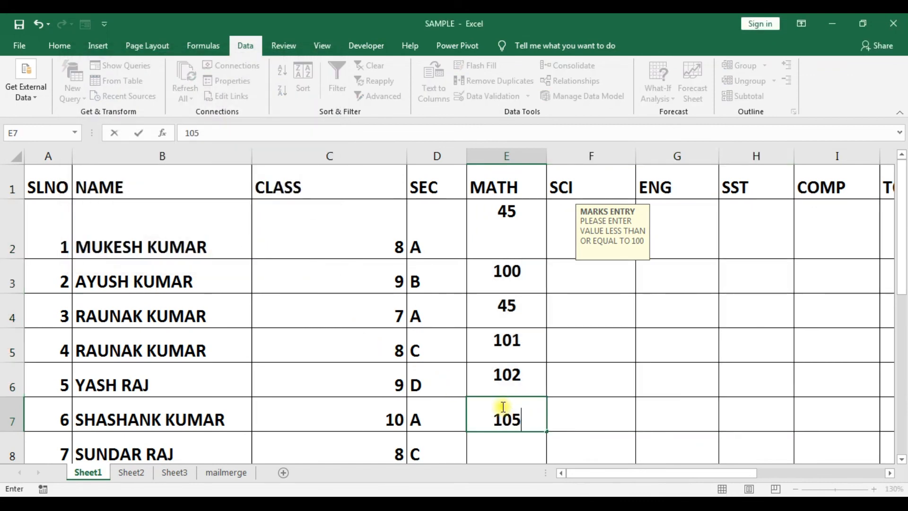
{"action": "key", "text": "Return"}
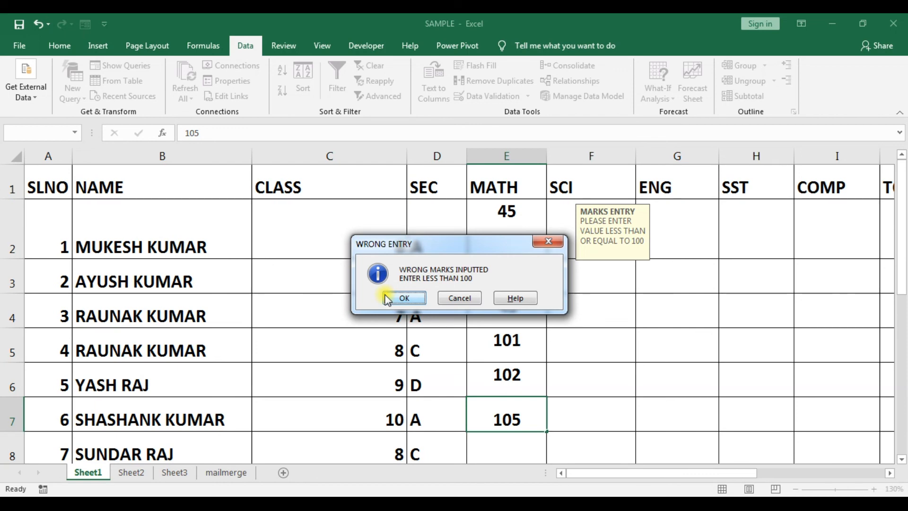
{"action": "left_click", "coordinate": [387, 299]}
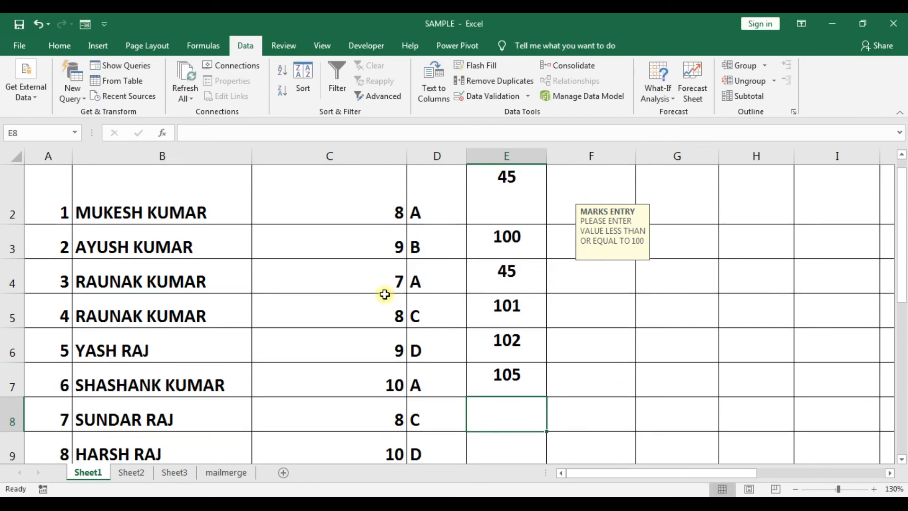